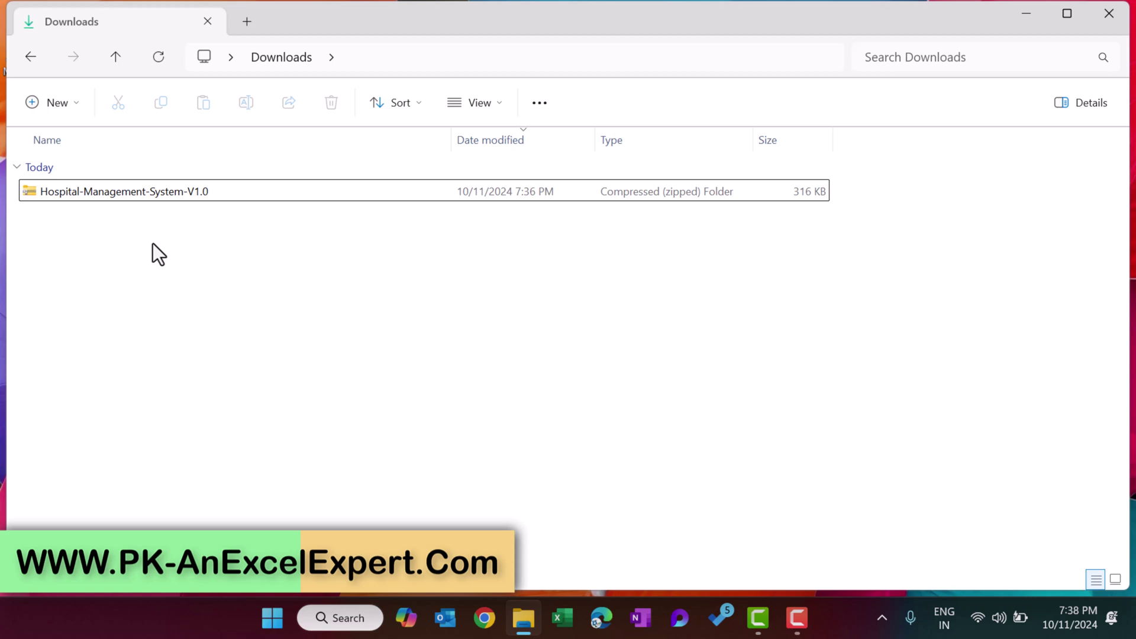
Extract the Hospital Management System zip to its suggested folder.
right_click(134, 191)
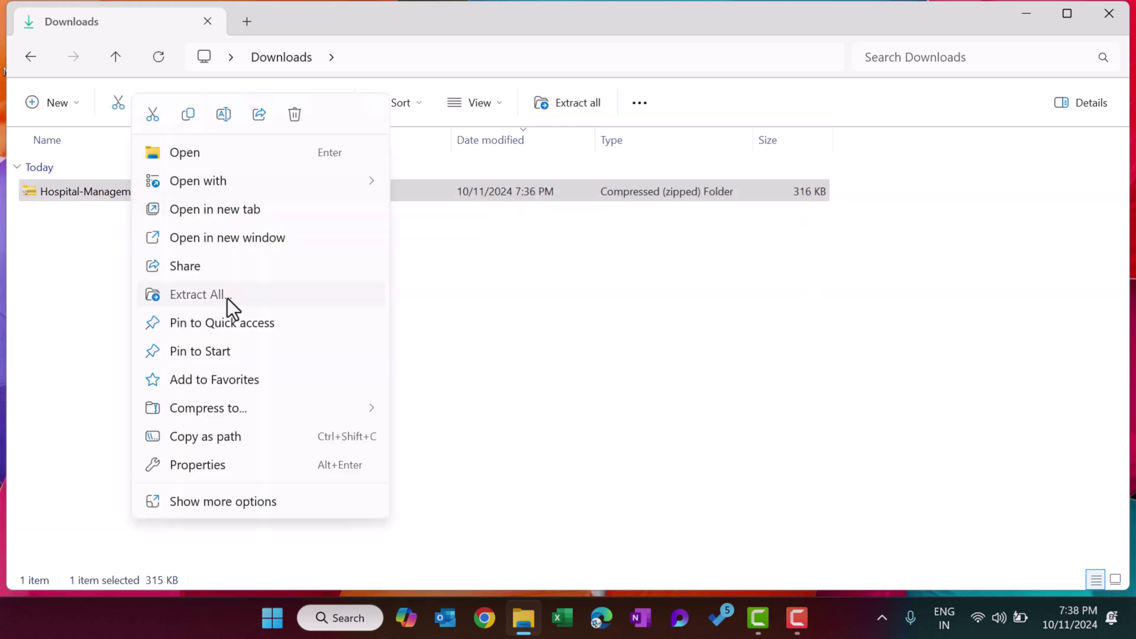
left_click(227, 296)
left_click(732, 496)
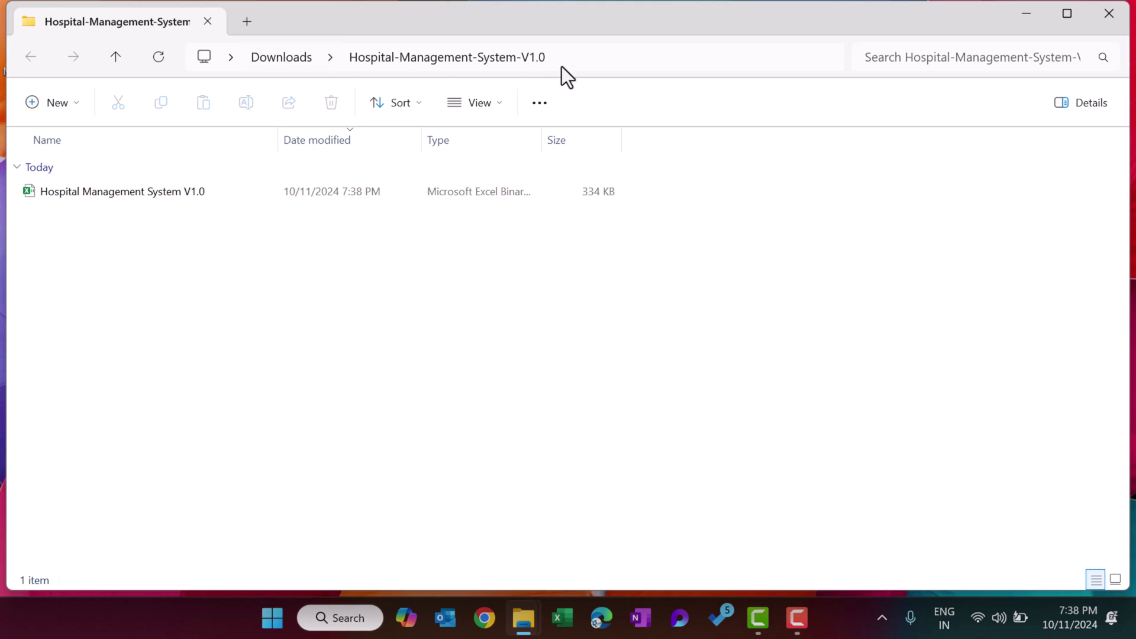
Unblock the extracted .xlsb workbook in its Properties and open it.
left_click(150, 194)
right_click(150, 194)
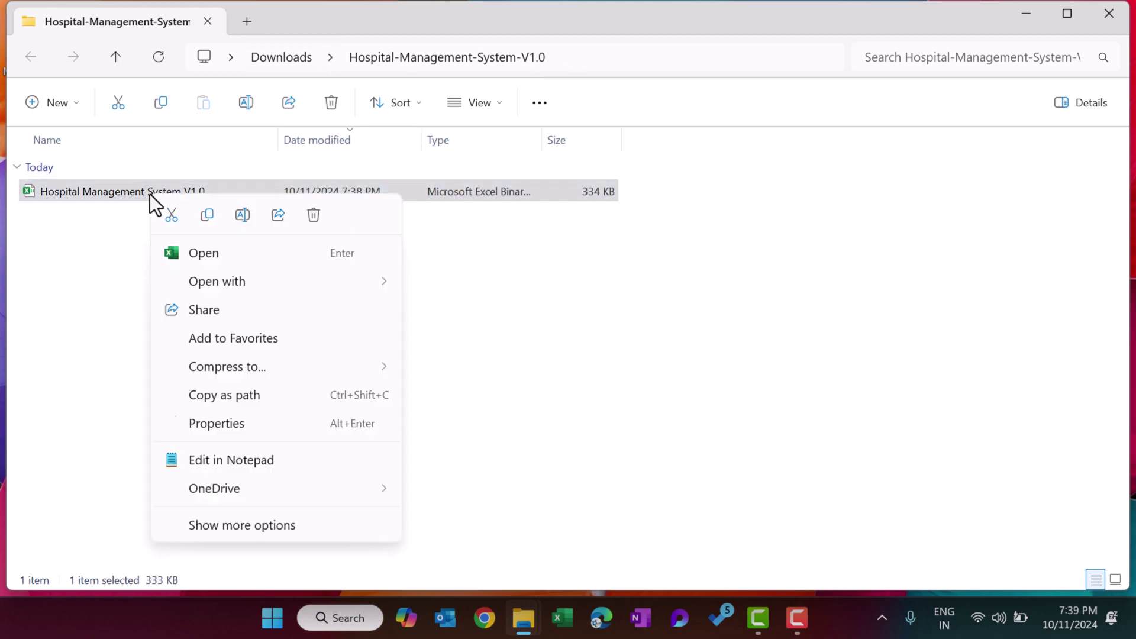
left_click(233, 432)
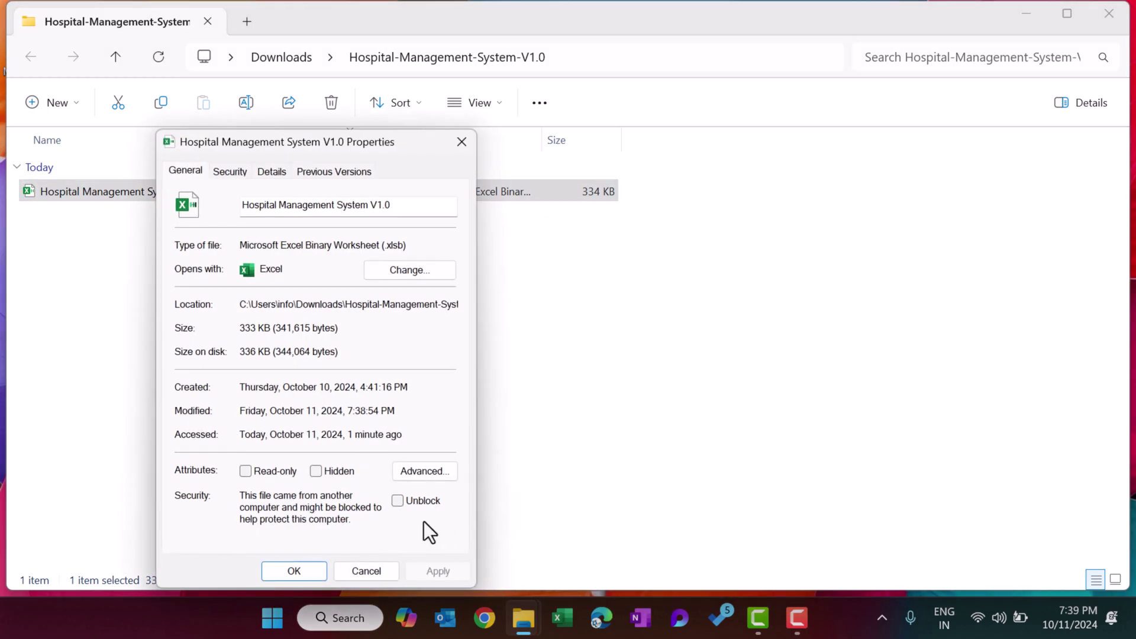
left_click(397, 501)
left_click(439, 571)
left_click(294, 571)
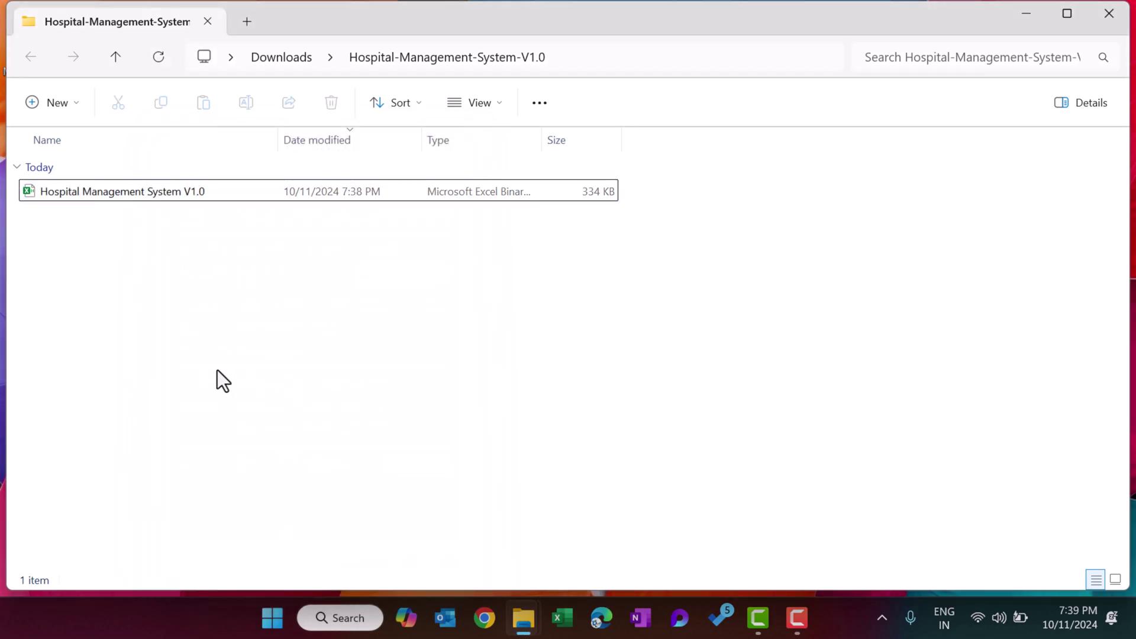
double_click(118, 193)
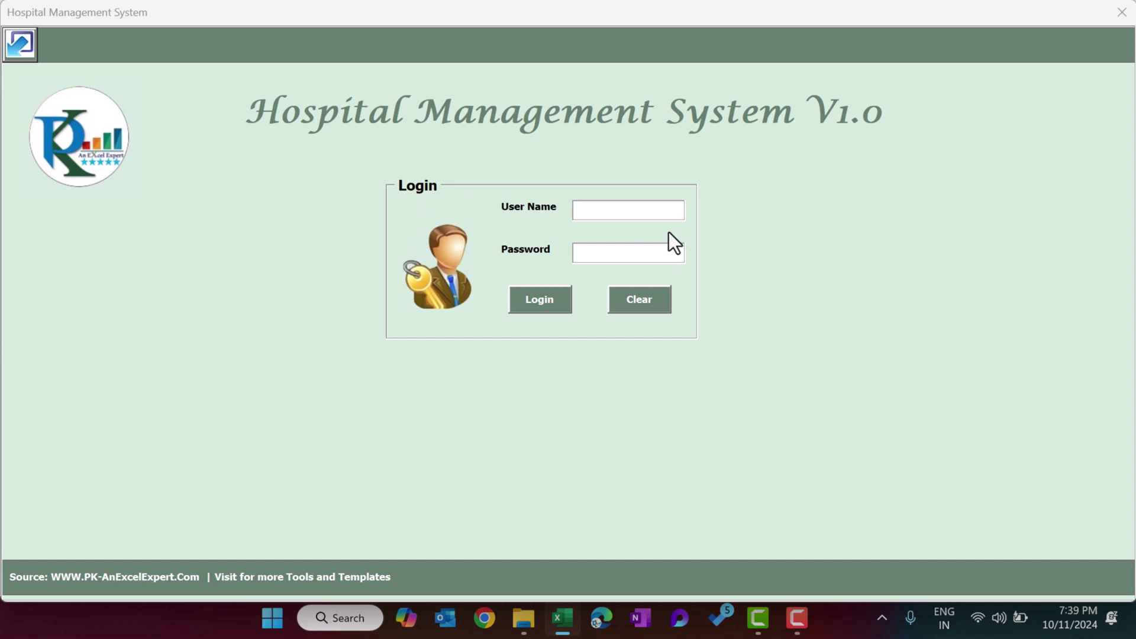
Log in with the admin user name and password, then minimize the management form.
left_click(633, 214)
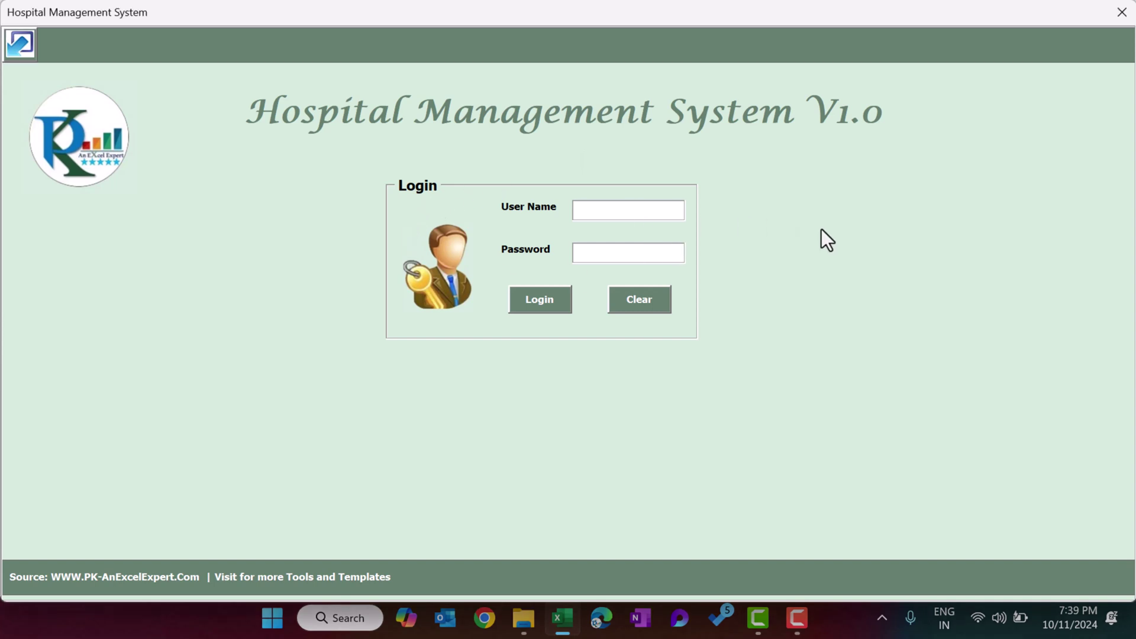
type("Admin1")
key("Tab")
type("abcd")
key("Return")
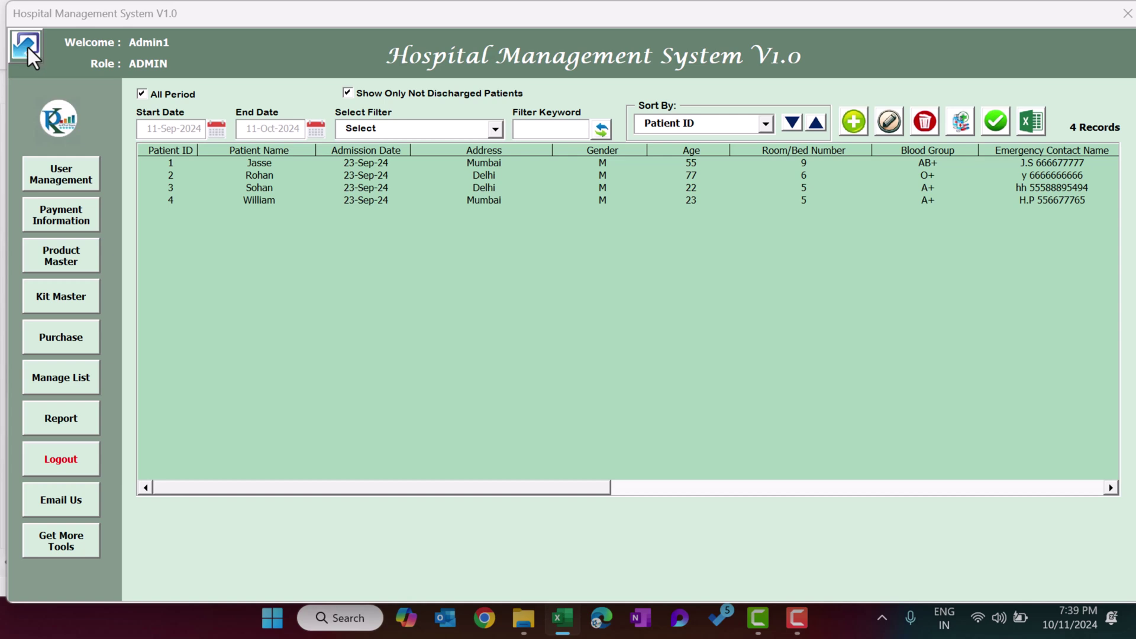
left_click(28, 56)
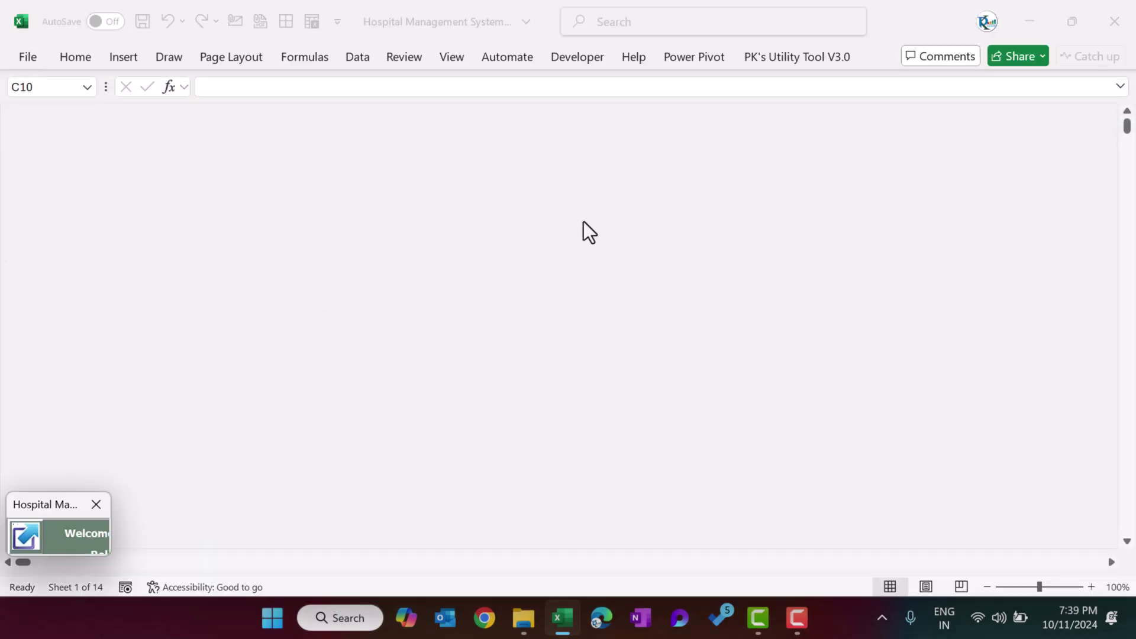
Restore the form and show patient ID 1's billing: 6,000.00 deposited, status Clear.
left_click(24, 537)
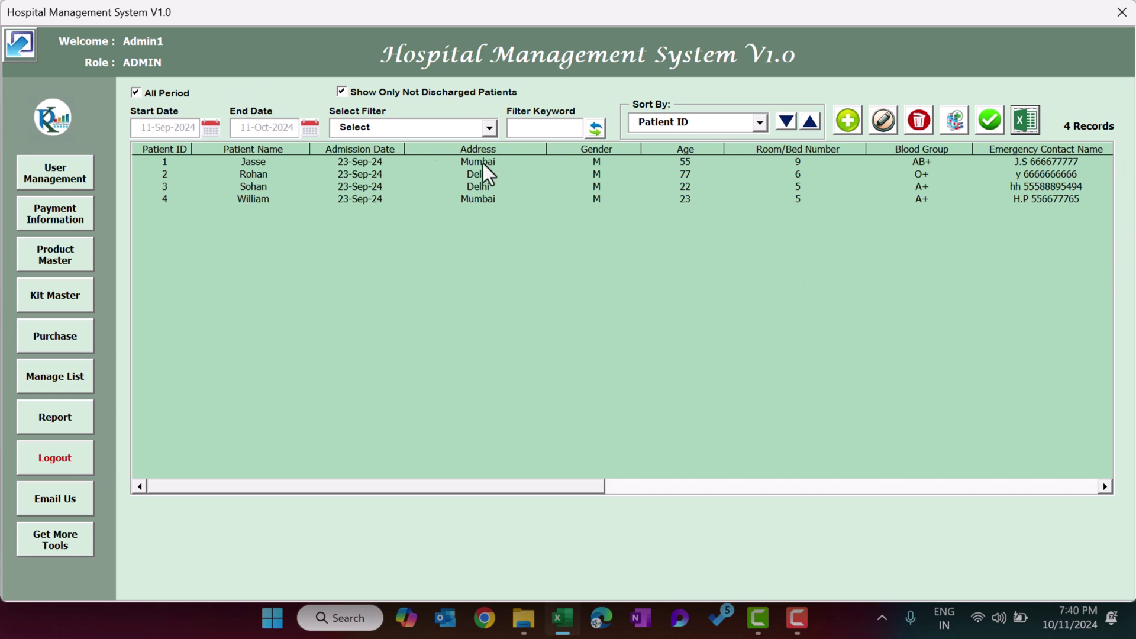
left_click(486, 199)
left_click(498, 161)
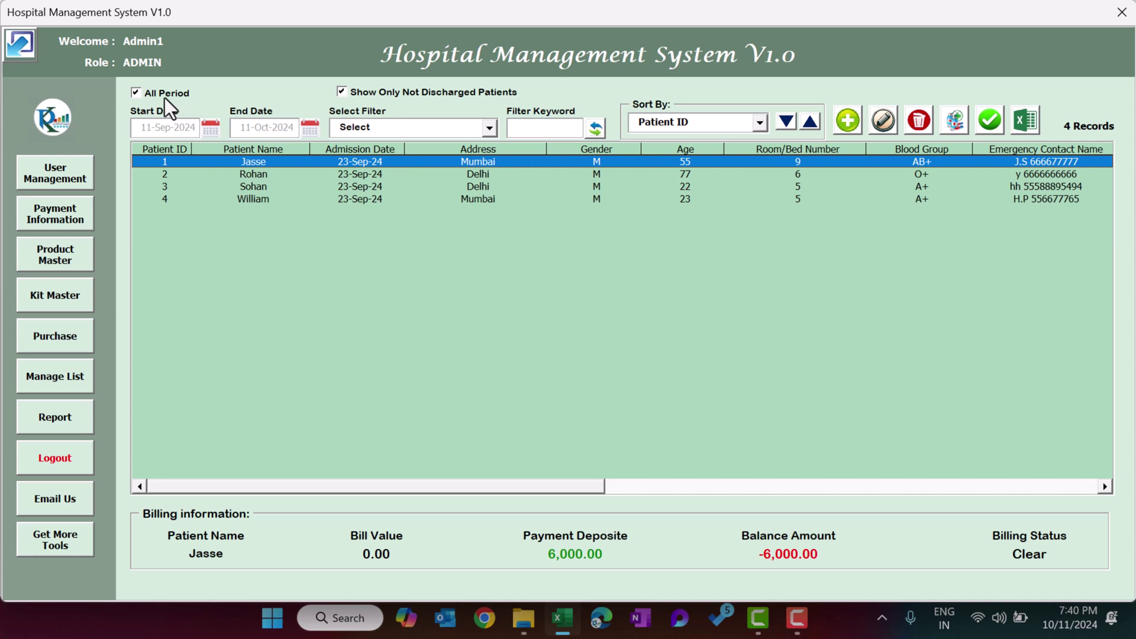
Filter the patient list to Blood Group A+ and view billing for patients 4 and 3.
left_click(136, 94)
left_click(211, 128)
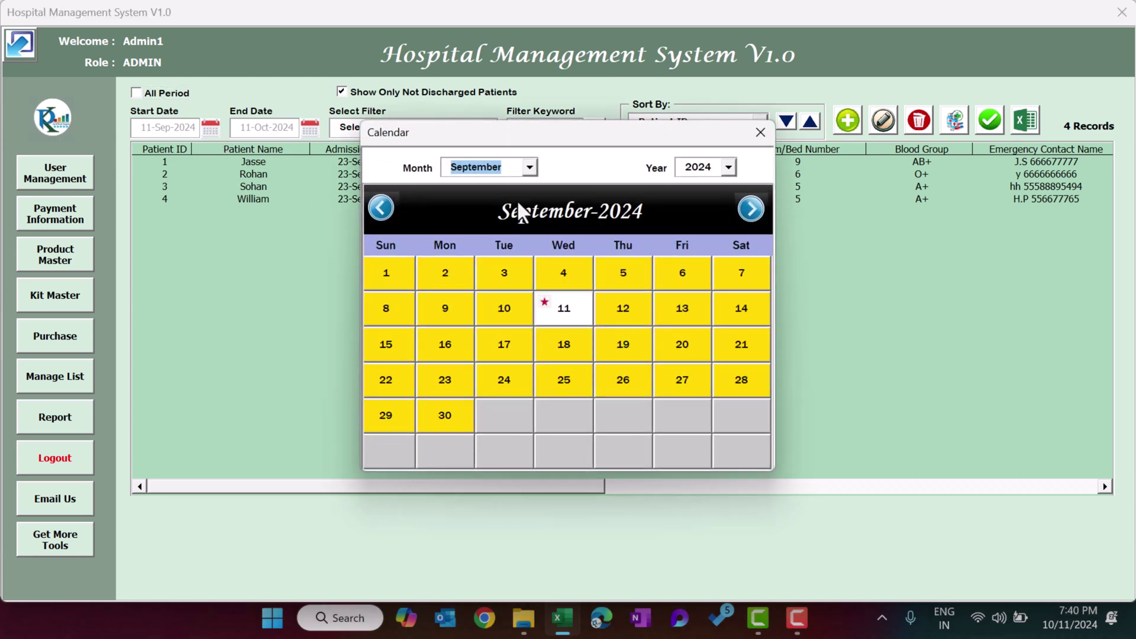
left_click(760, 132)
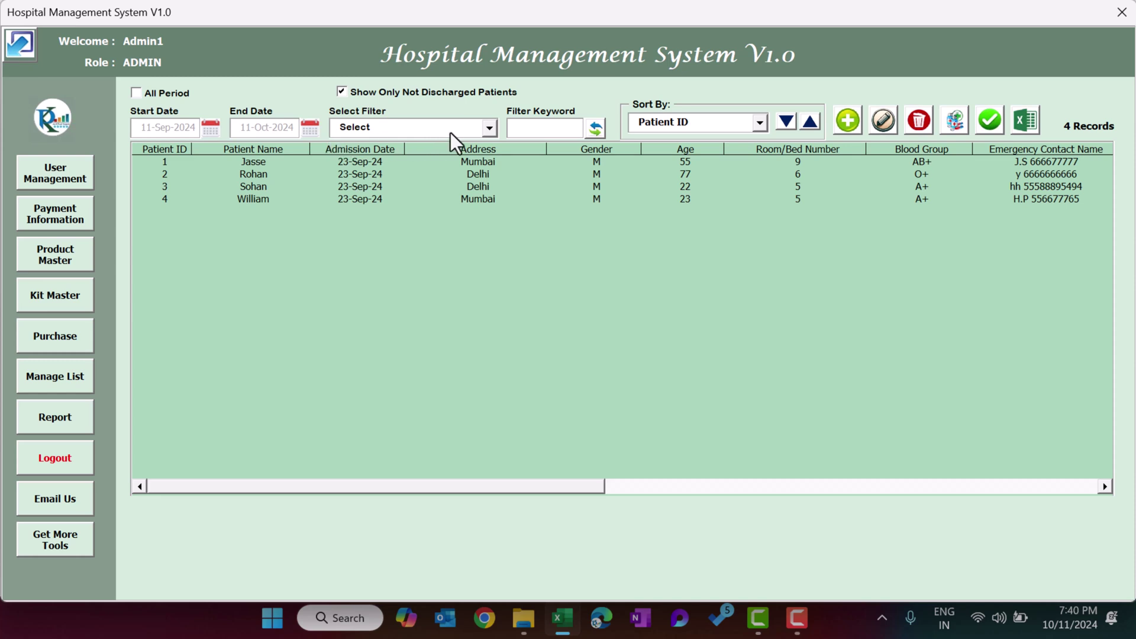
left_click(406, 130)
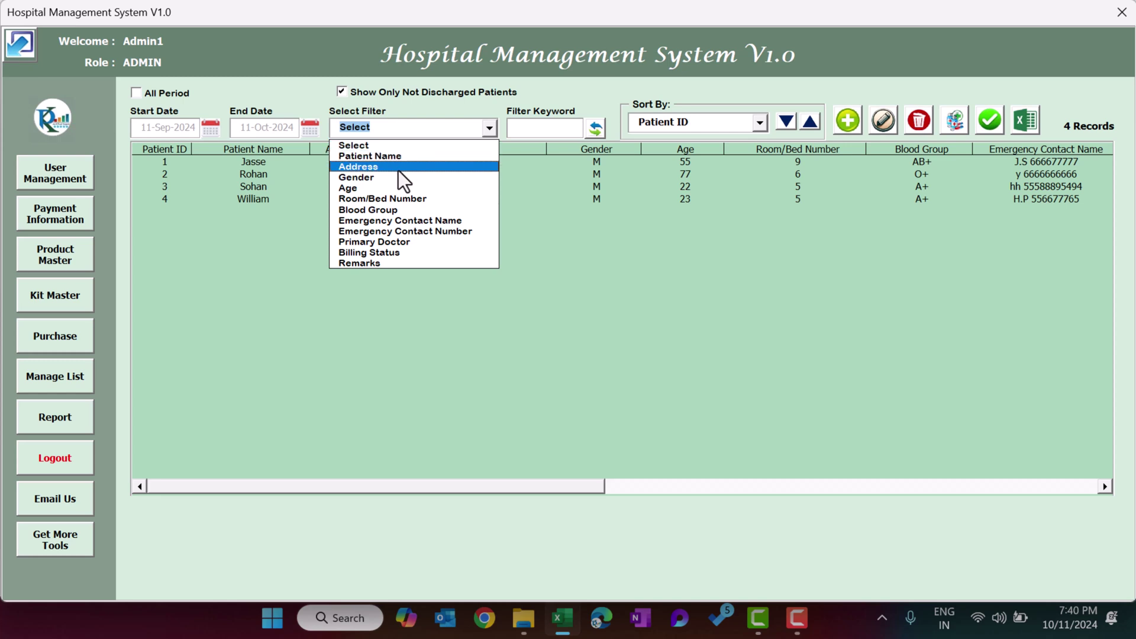
left_click(393, 209)
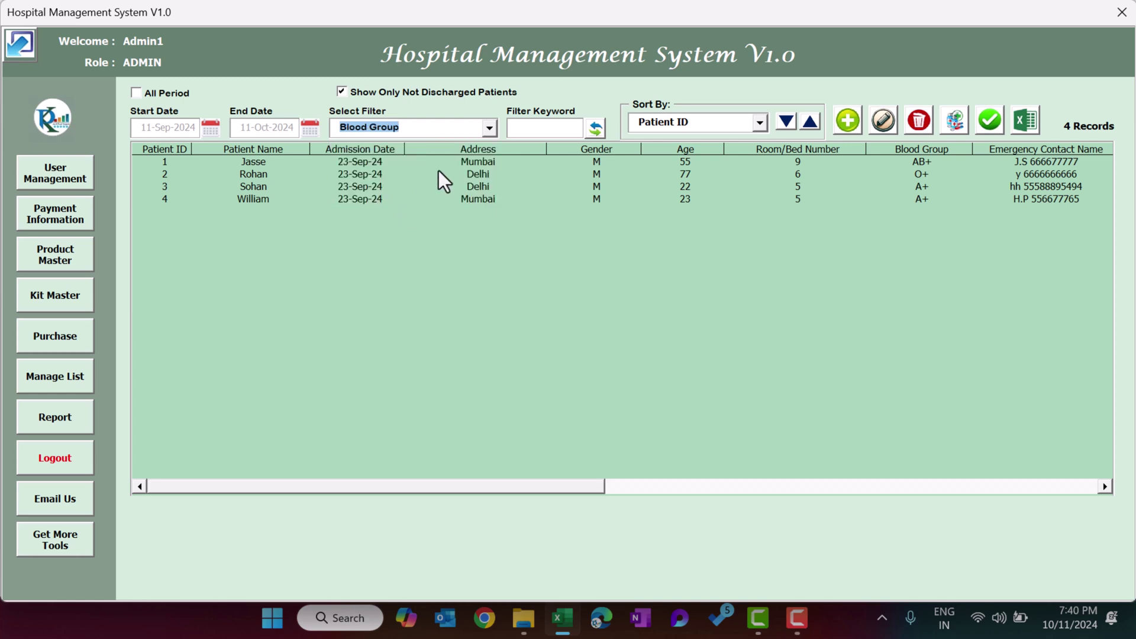
left_click(527, 125)
type("A+")
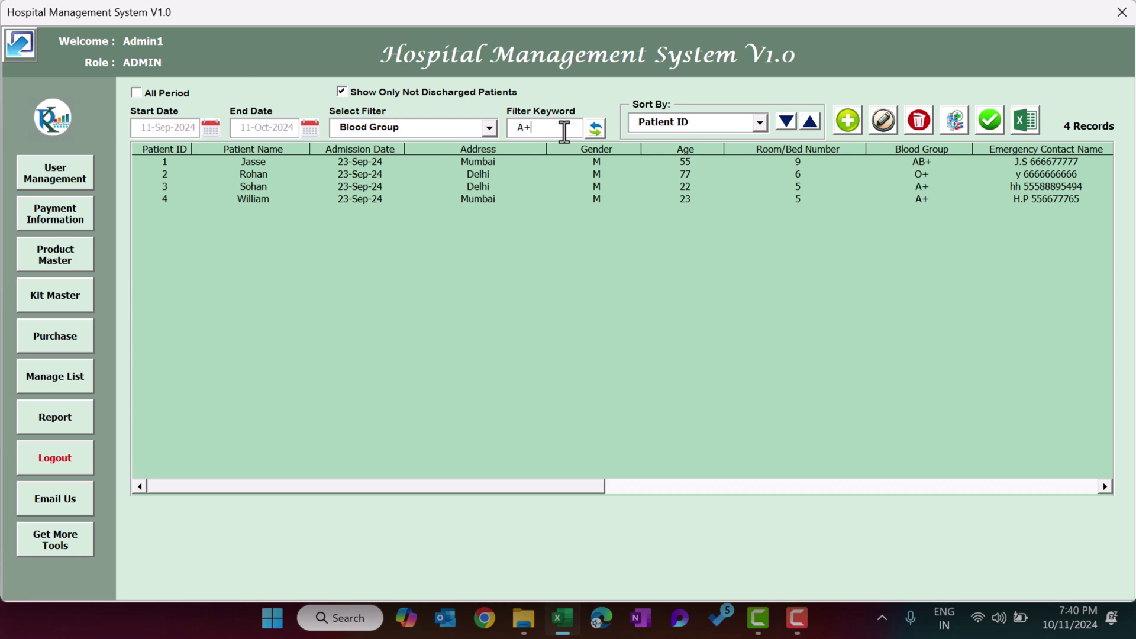
left_click(594, 132)
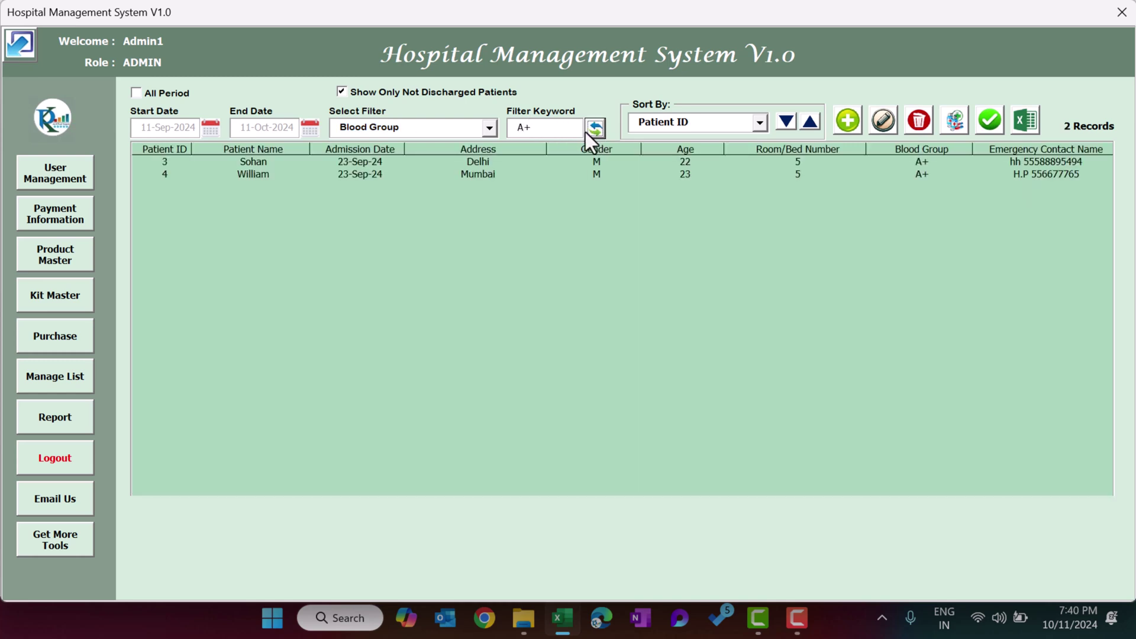
left_click(927, 175)
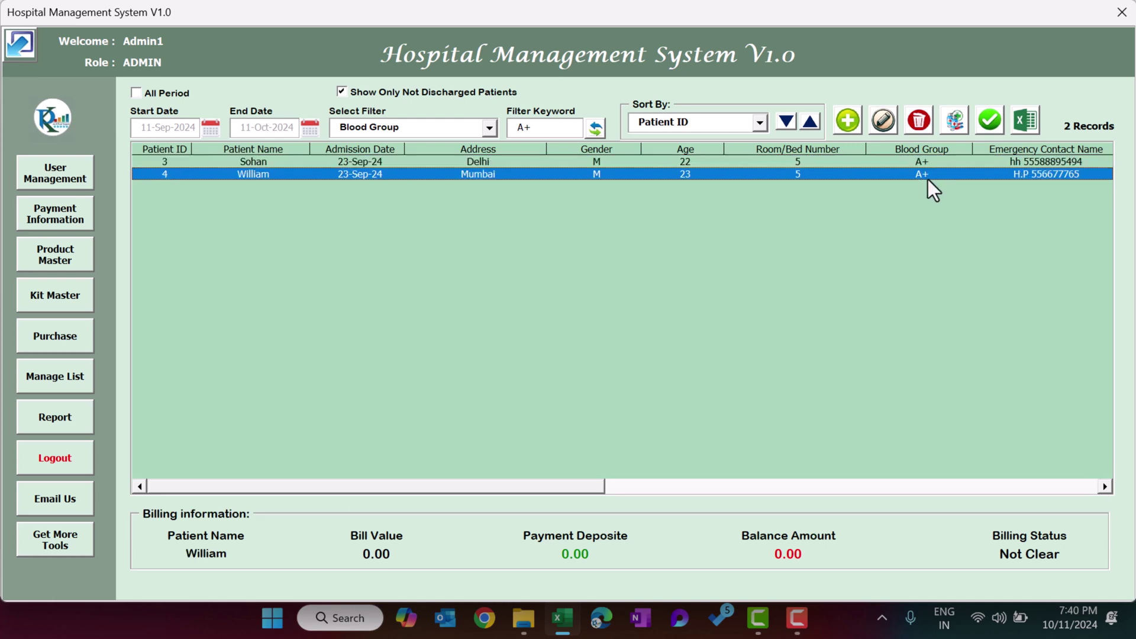
left_click(928, 159)
Reset the filter field and clear the A+ keyword so all 4 patients show.
left_click(483, 127)
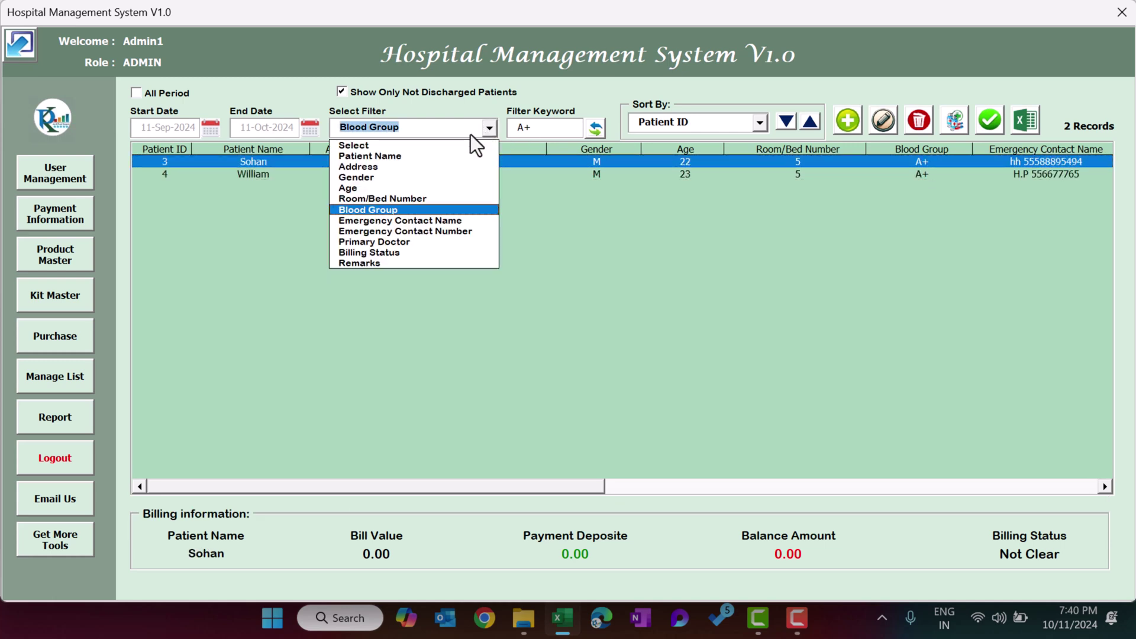
left_click(425, 147)
left_click(591, 130)
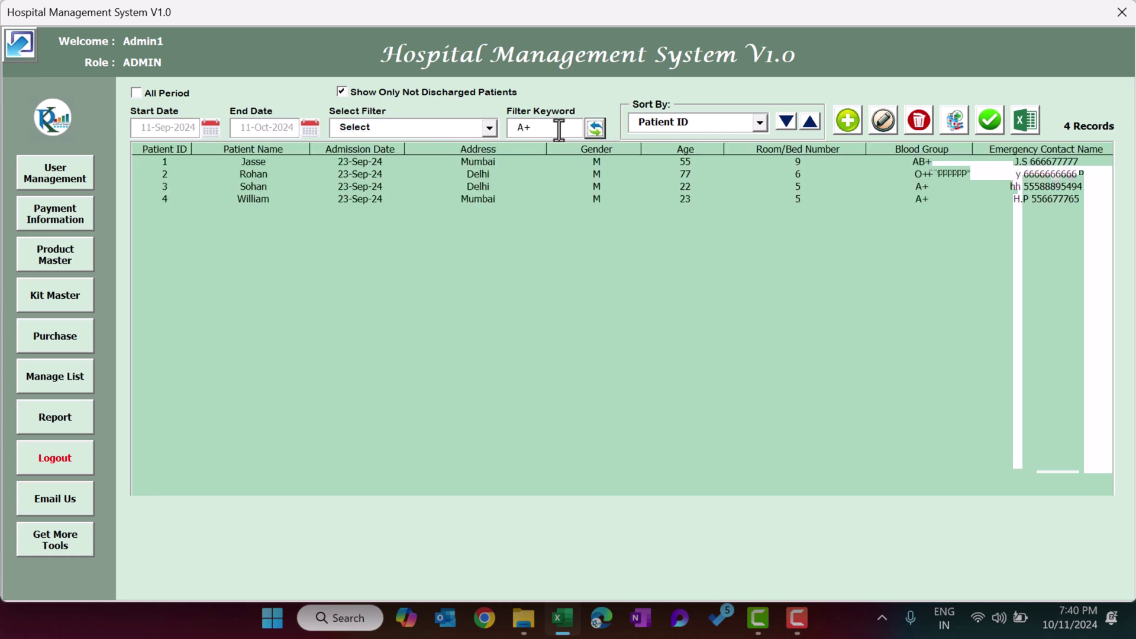
key("BackSpace")
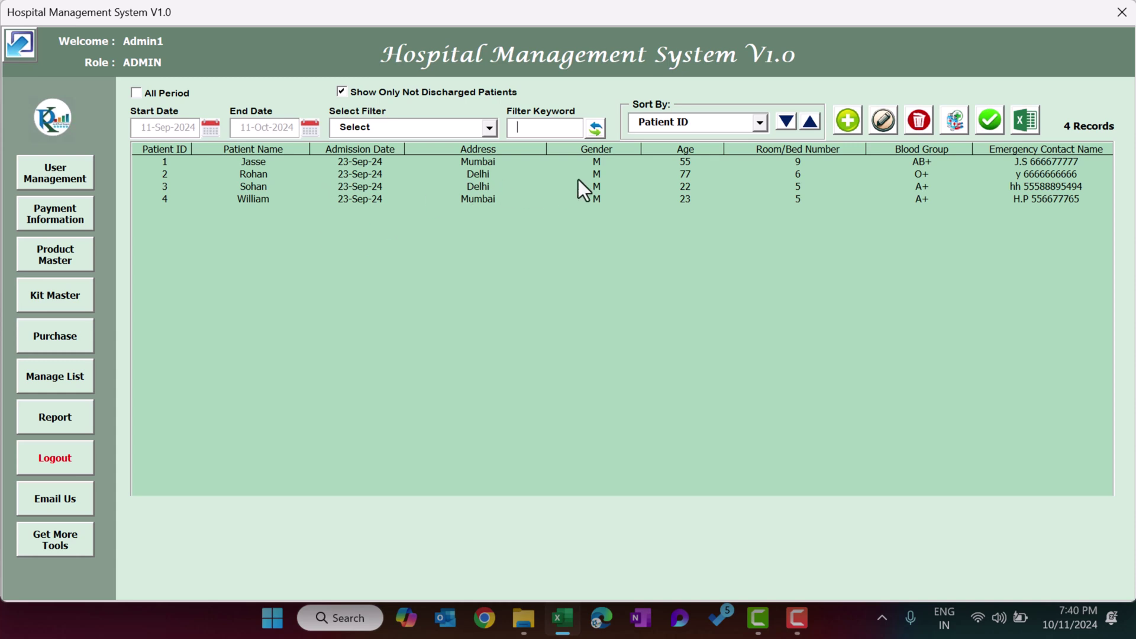
left_click(723, 119)
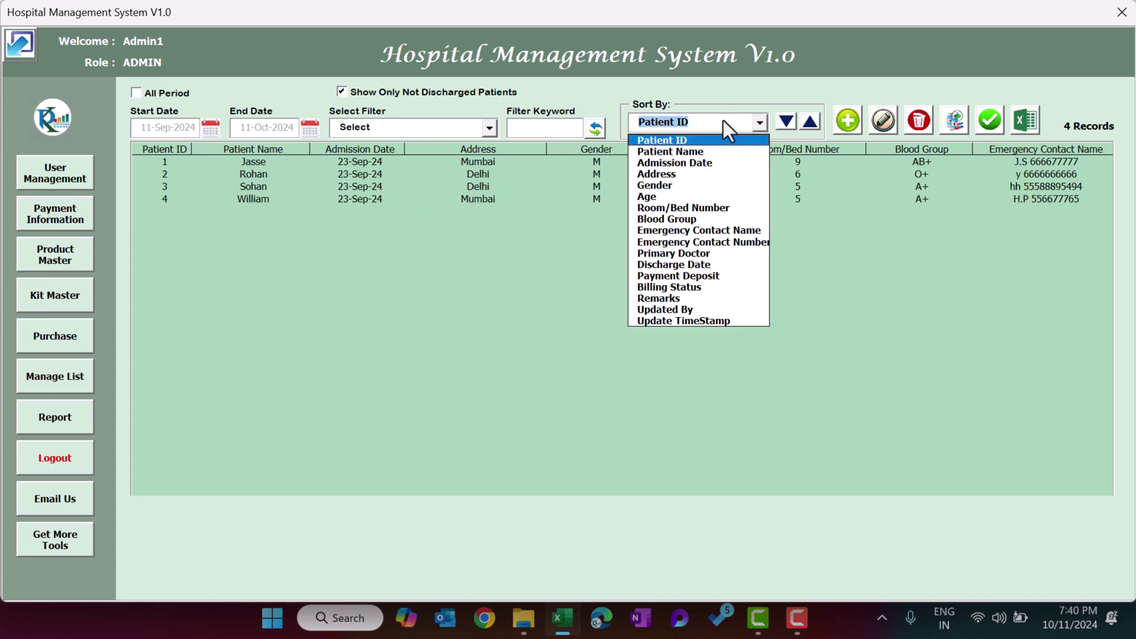
Sort the patient list by Gender, descending and ascending.
left_click(662, 186)
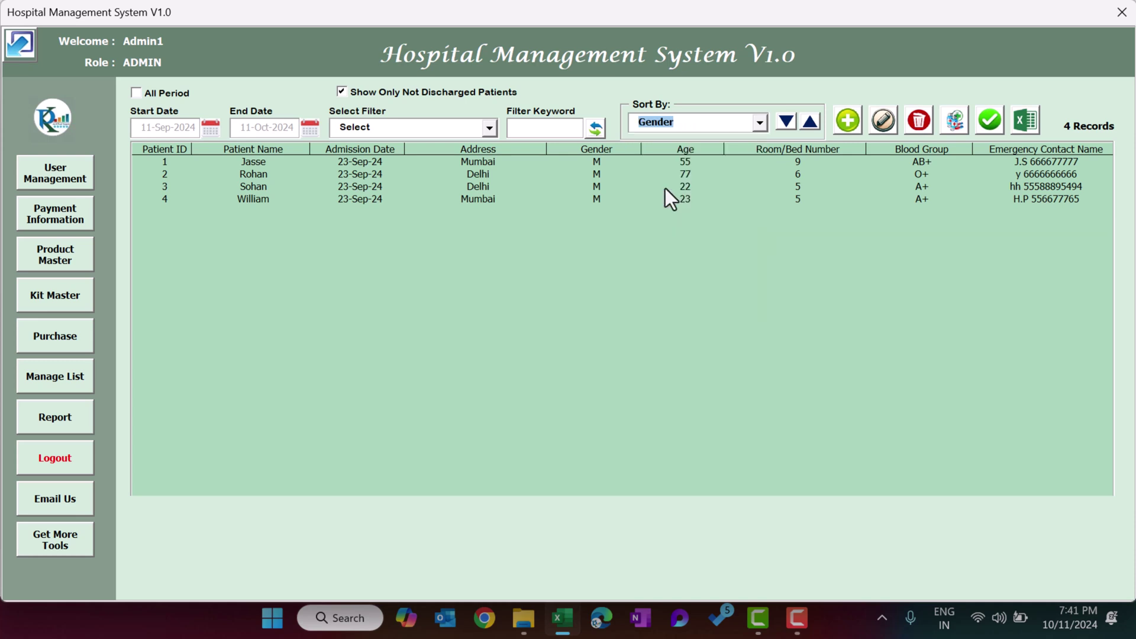
left_click(787, 123)
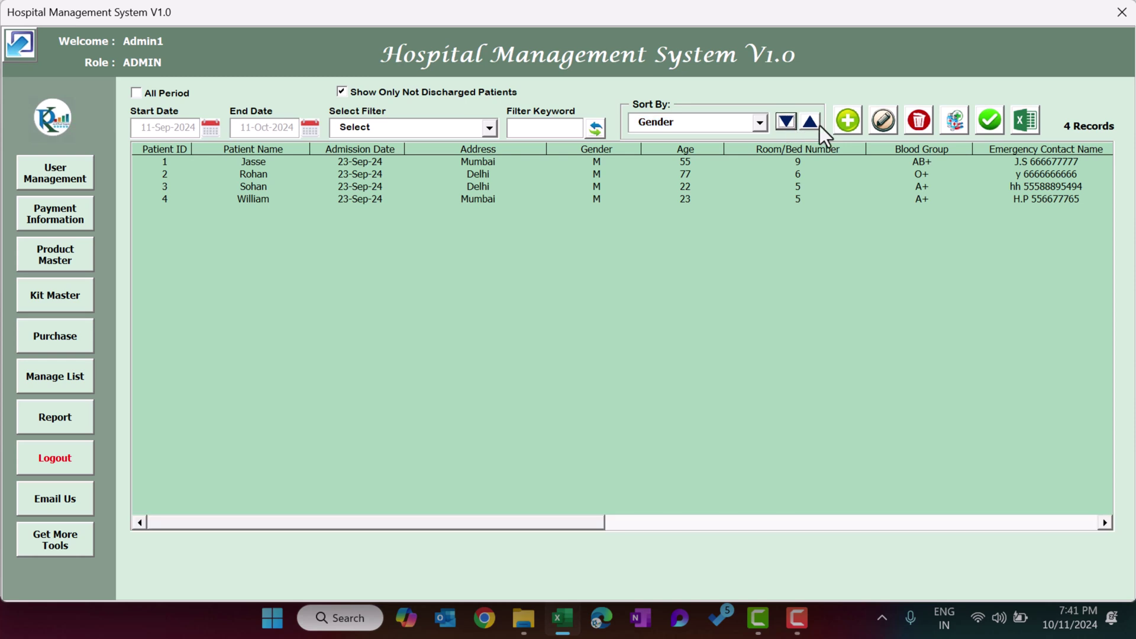
left_click(810, 121)
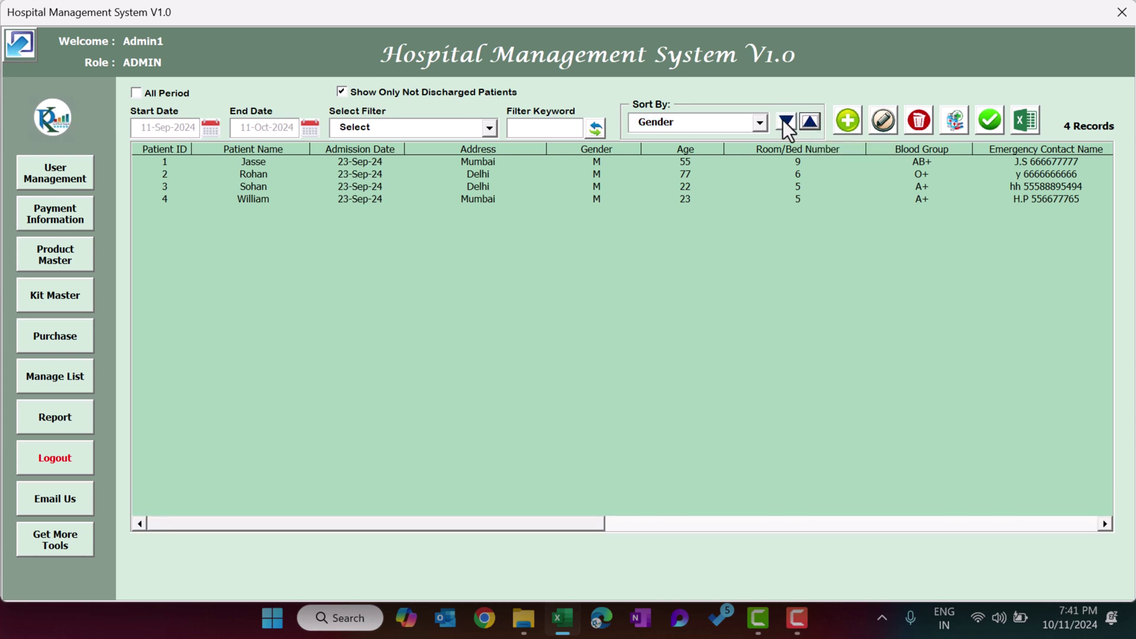
left_click(811, 123)
left_click(784, 123)
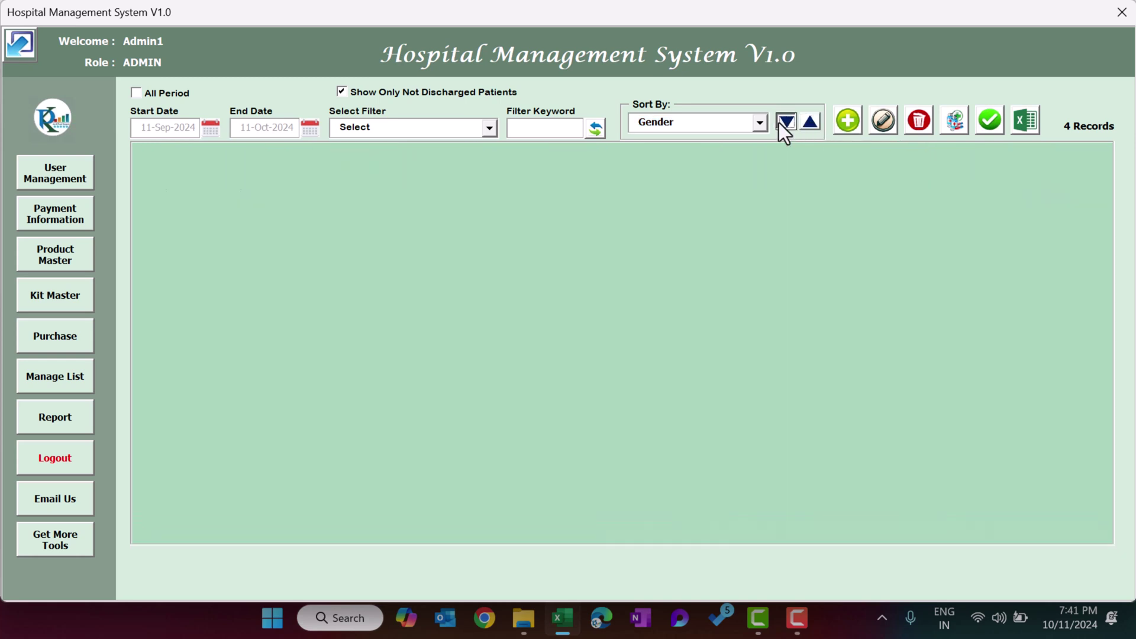
Sort the patient list by Patient ID, ending in ascending order.
left_click(759, 123)
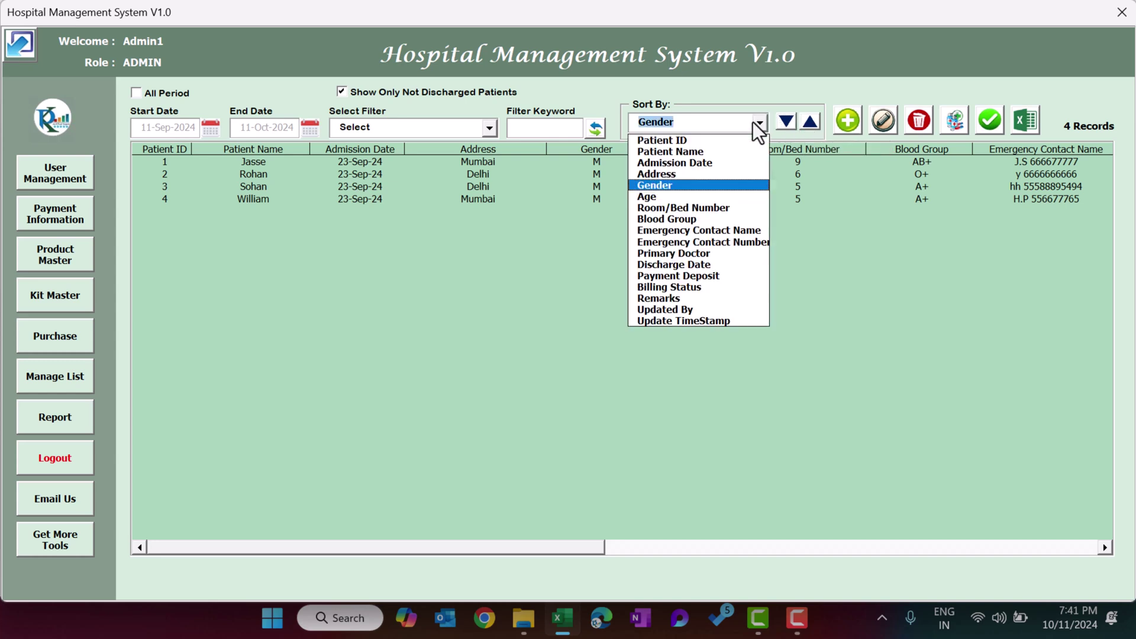
left_click(691, 142)
left_click(811, 124)
left_click(811, 124)
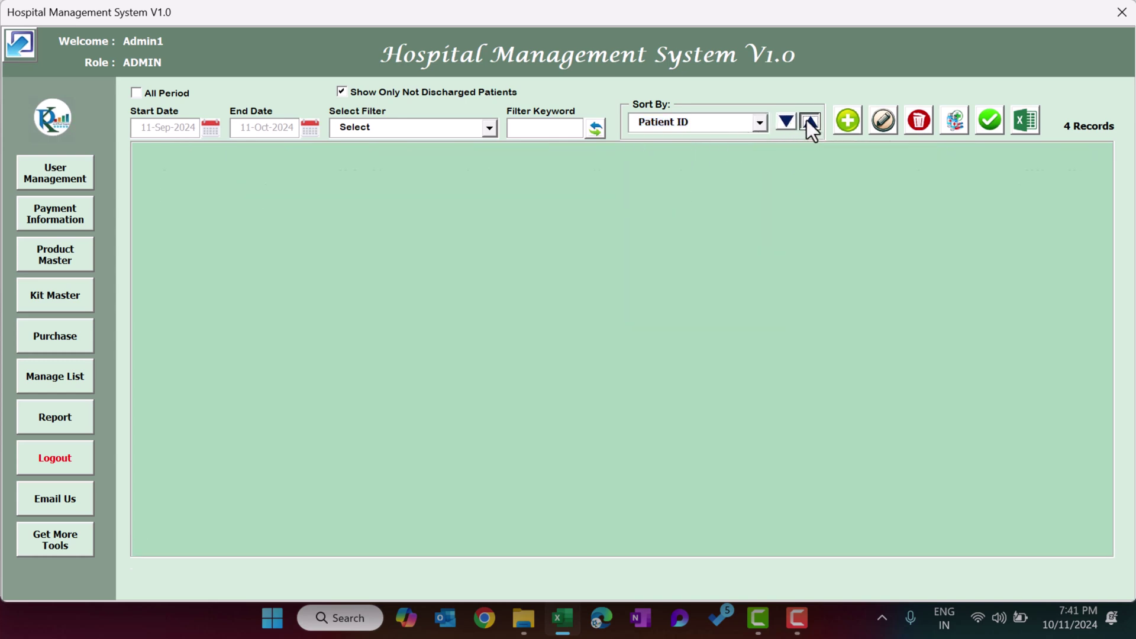
left_click(789, 125)
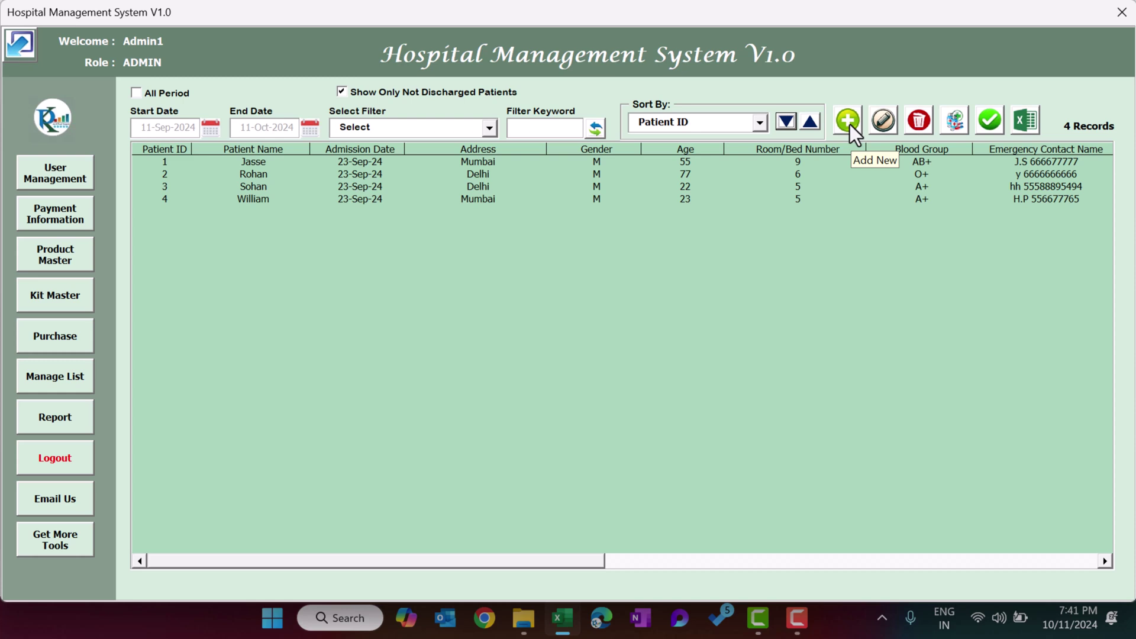
Start a new patient with their name, Test Address, gender M, age 30, room 45.
left_click(850, 124)
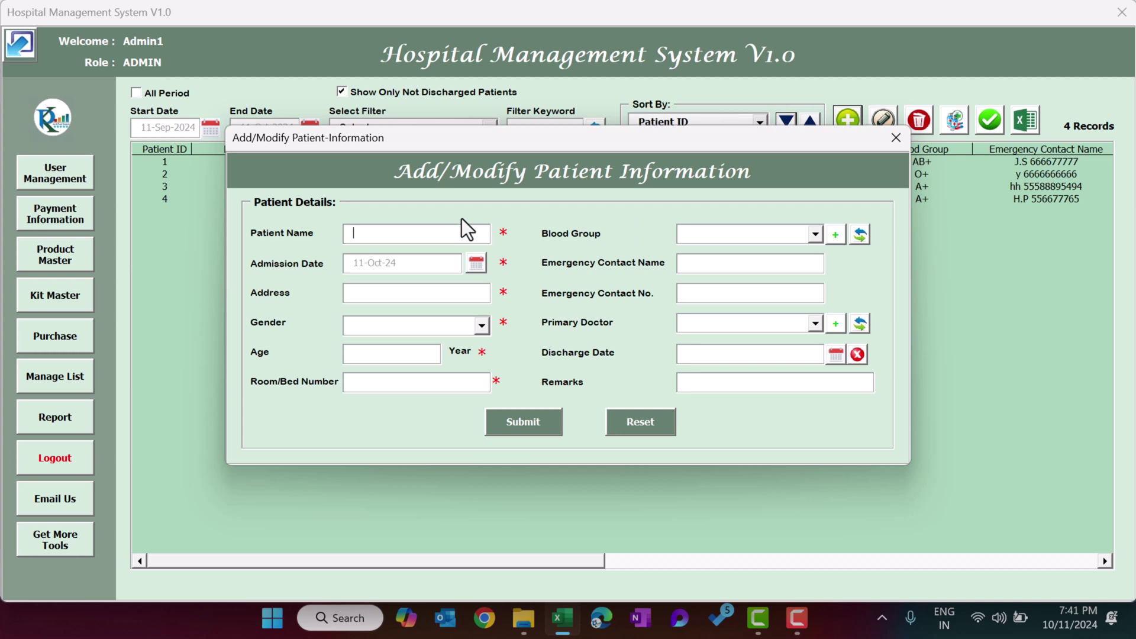
type("Jack")
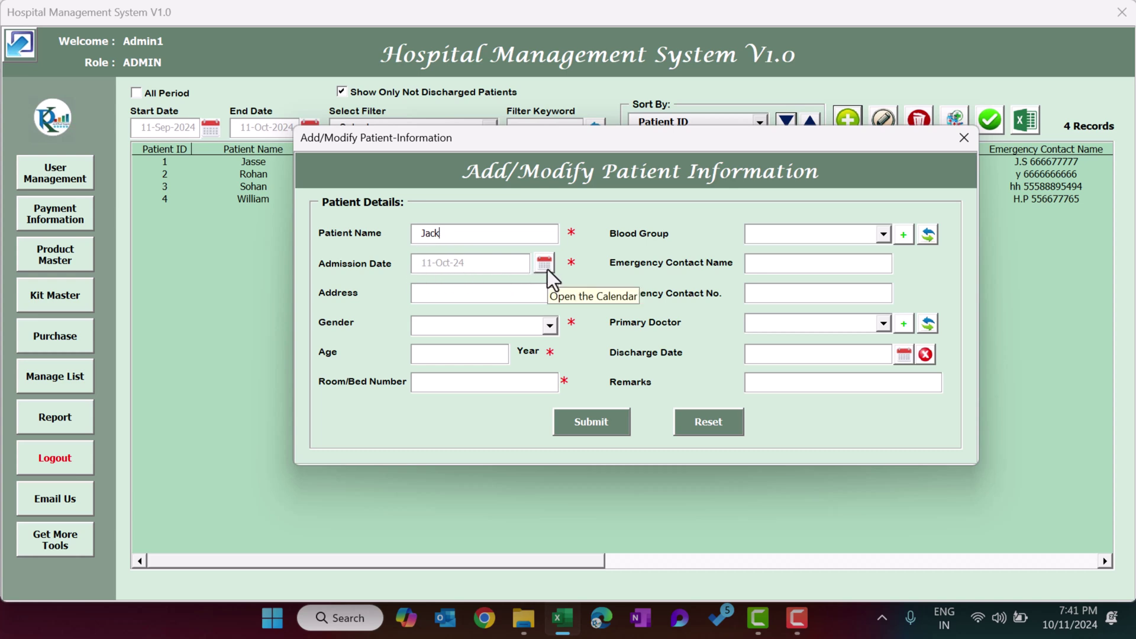
left_click(456, 293)
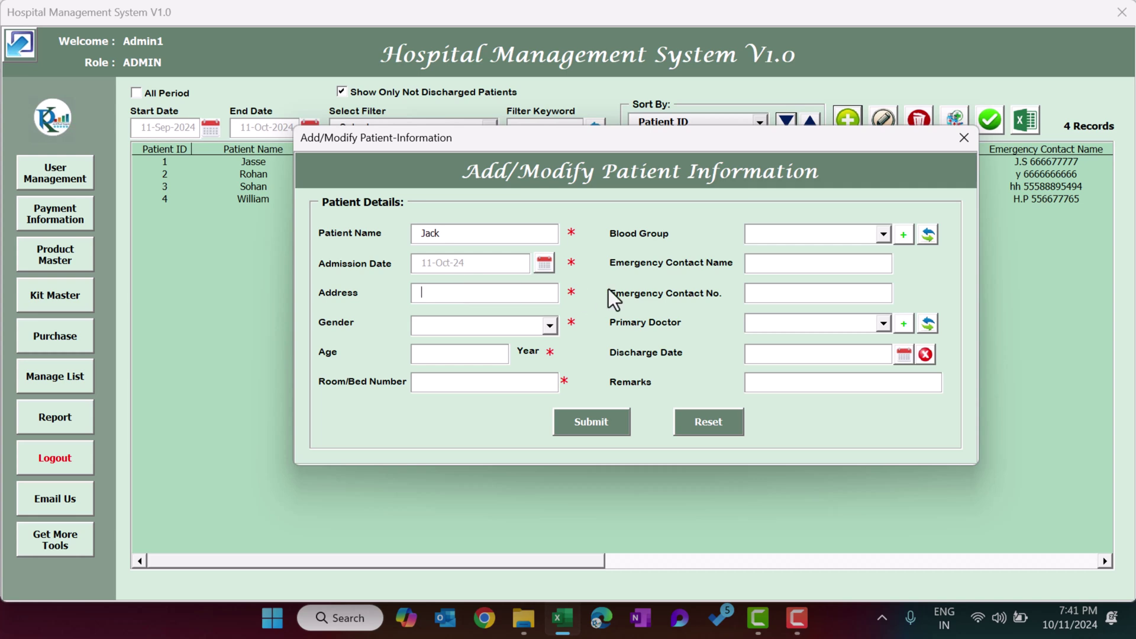
type("Test Address")
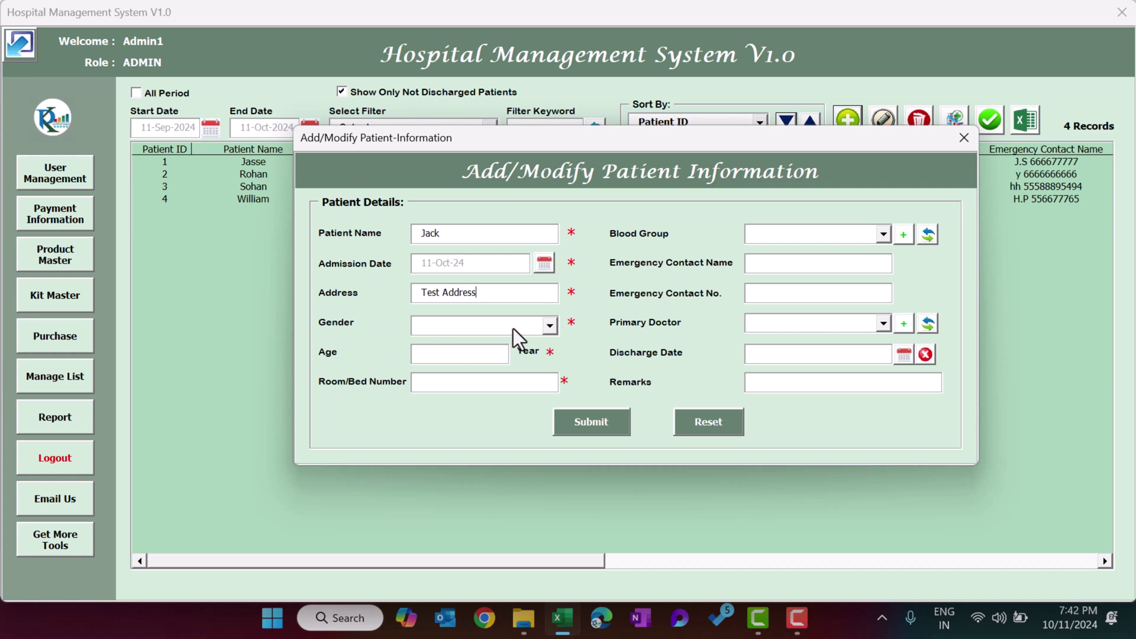
left_click(513, 328)
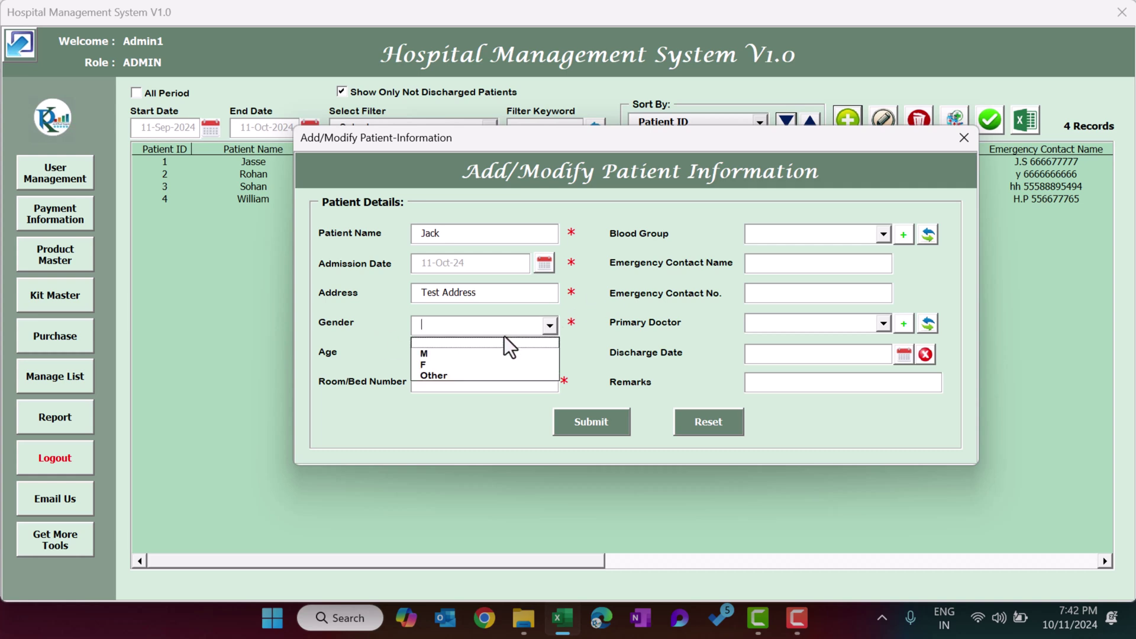
left_click(471, 354)
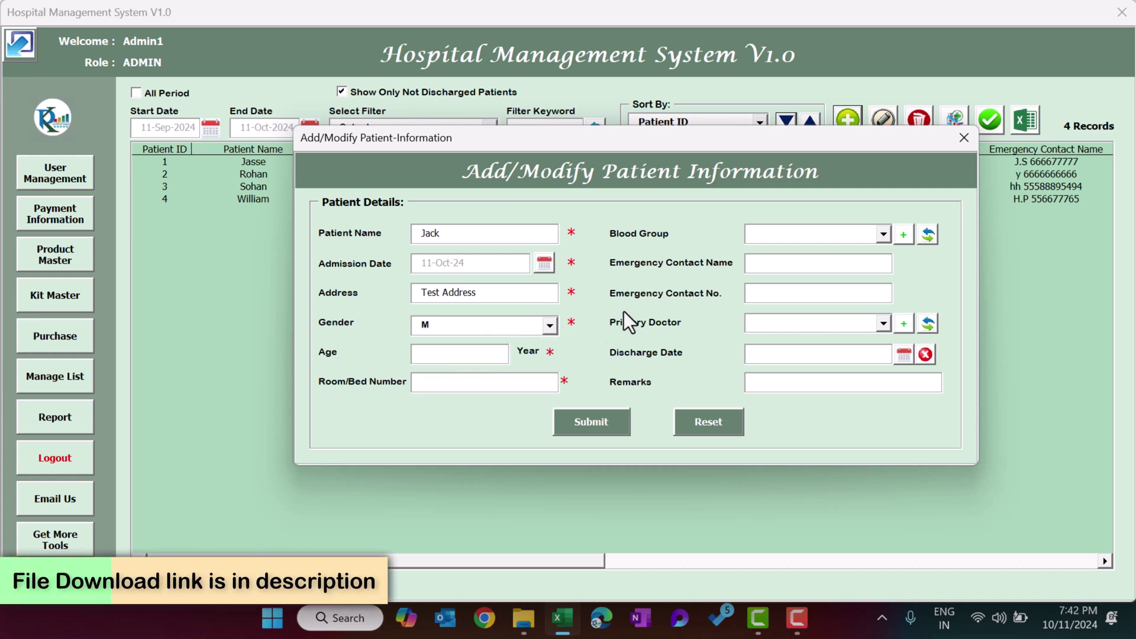
type("30")
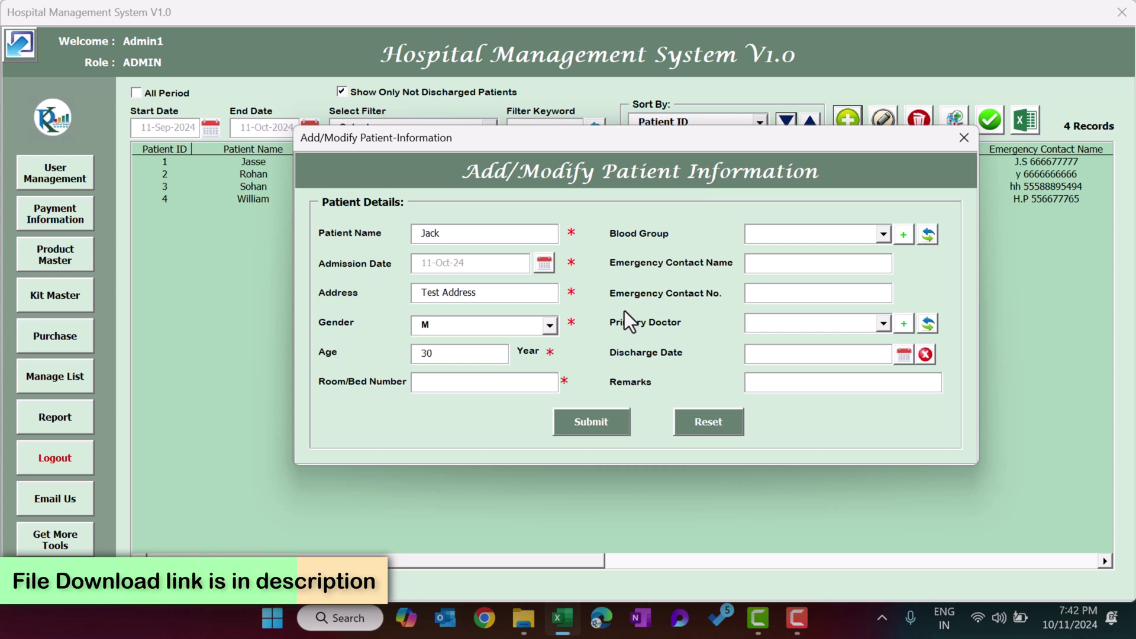
left_click(436, 382)
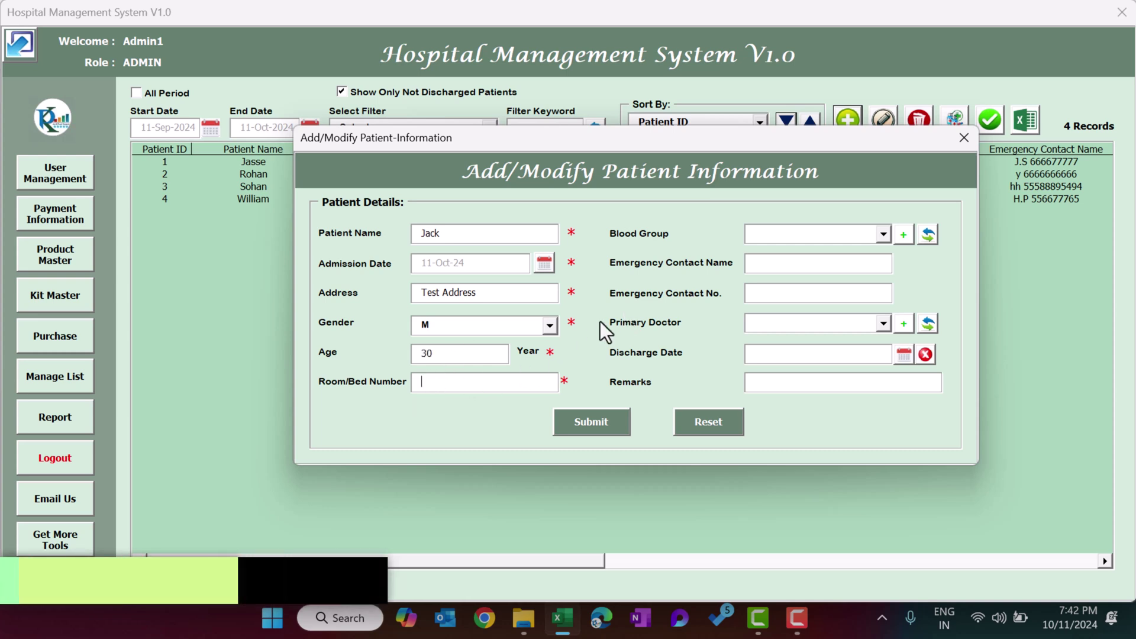
type("45")
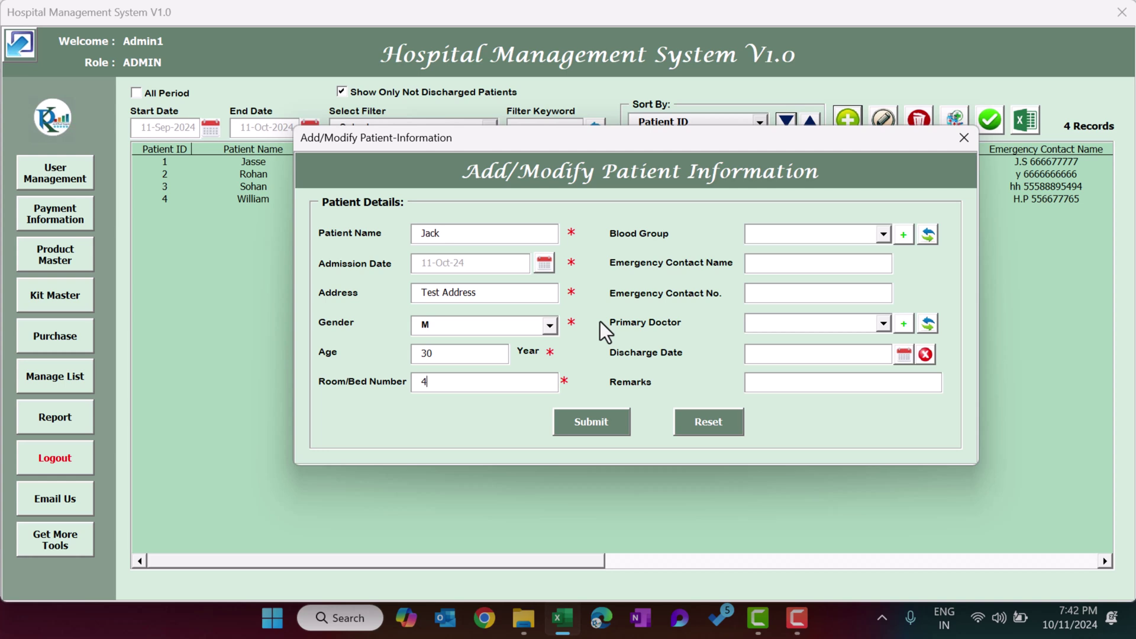
Set blood group A+ and enter the emergency contact details, leaving Primary Doctor empty.
left_click(861, 239)
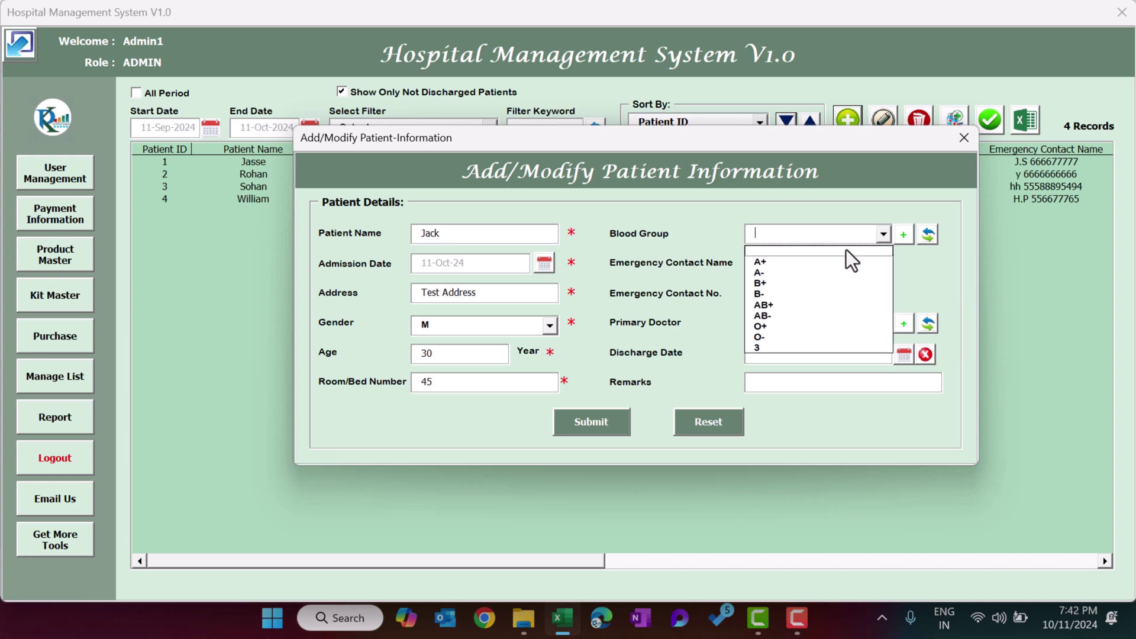
left_click(800, 263)
left_click(786, 264)
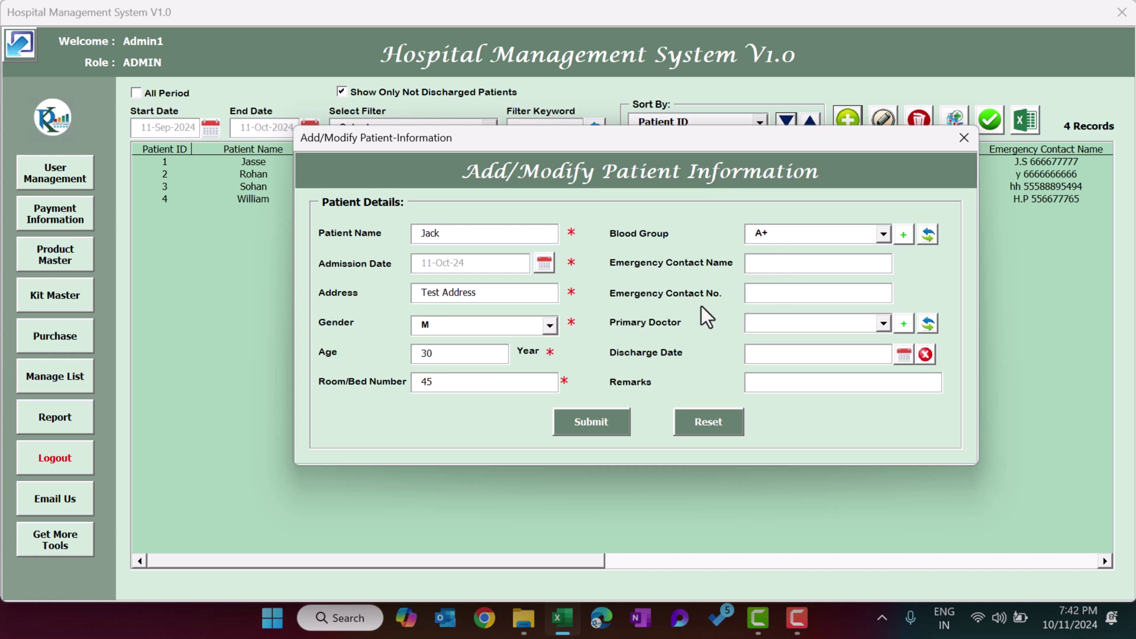
type("PK")
type("333333333")
left_click(796, 326)
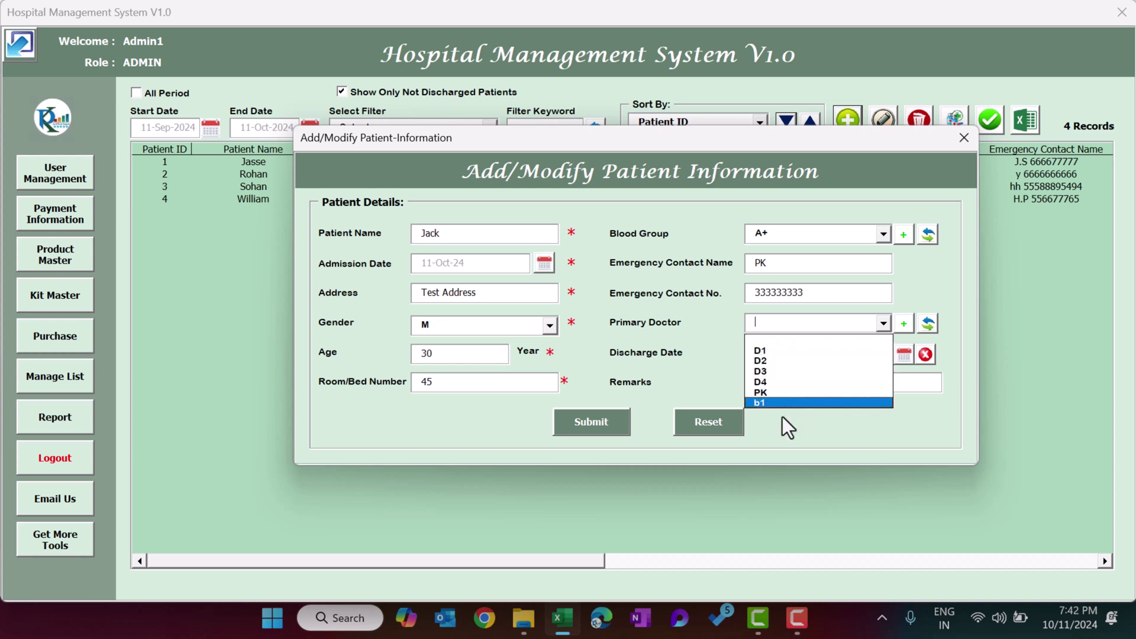
key("Up")
key("Up")
key("Return")
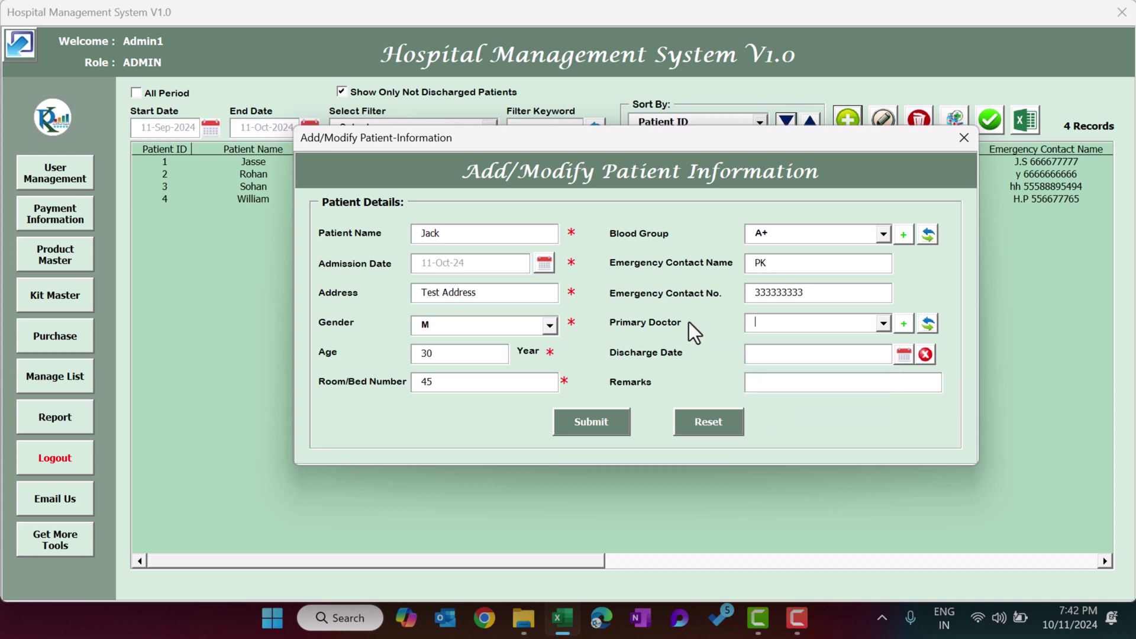
left_click(904, 324)
Delete b1 and the other extra entry so the Primary Doctor list holds only D1–D4.
left_click(477, 361)
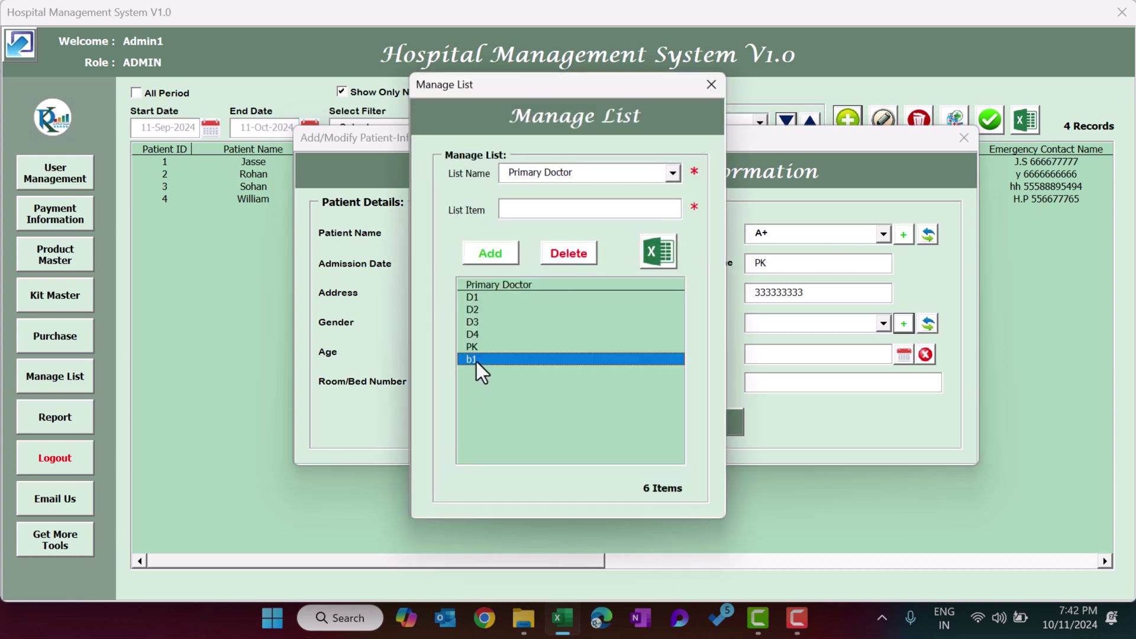
left_click(576, 259)
left_click(582, 371)
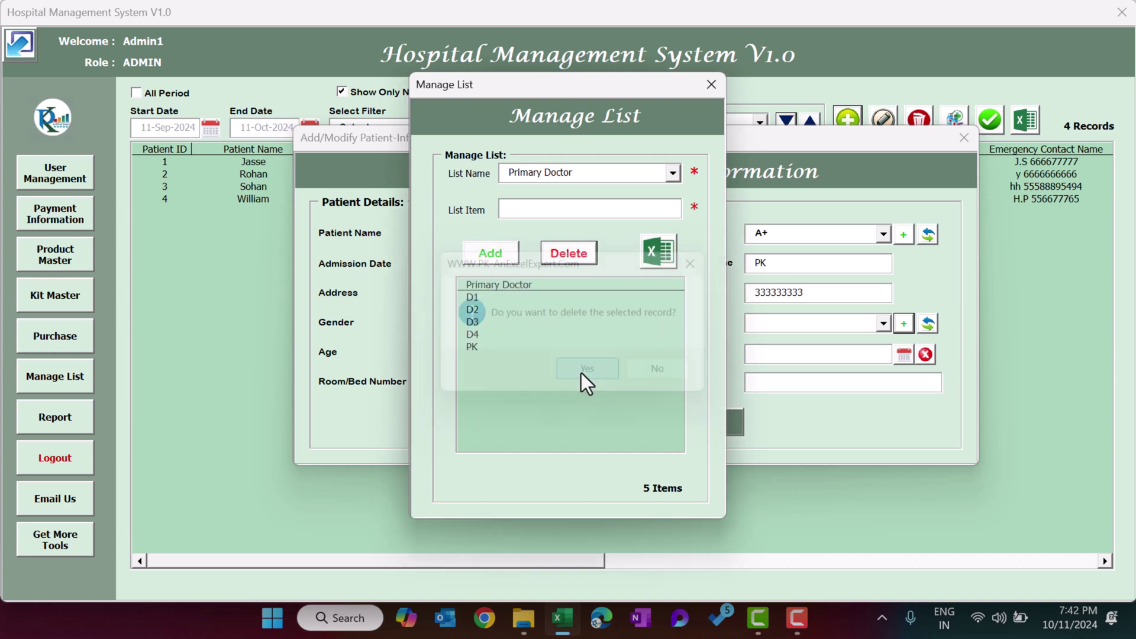
left_click(484, 348)
left_click(565, 259)
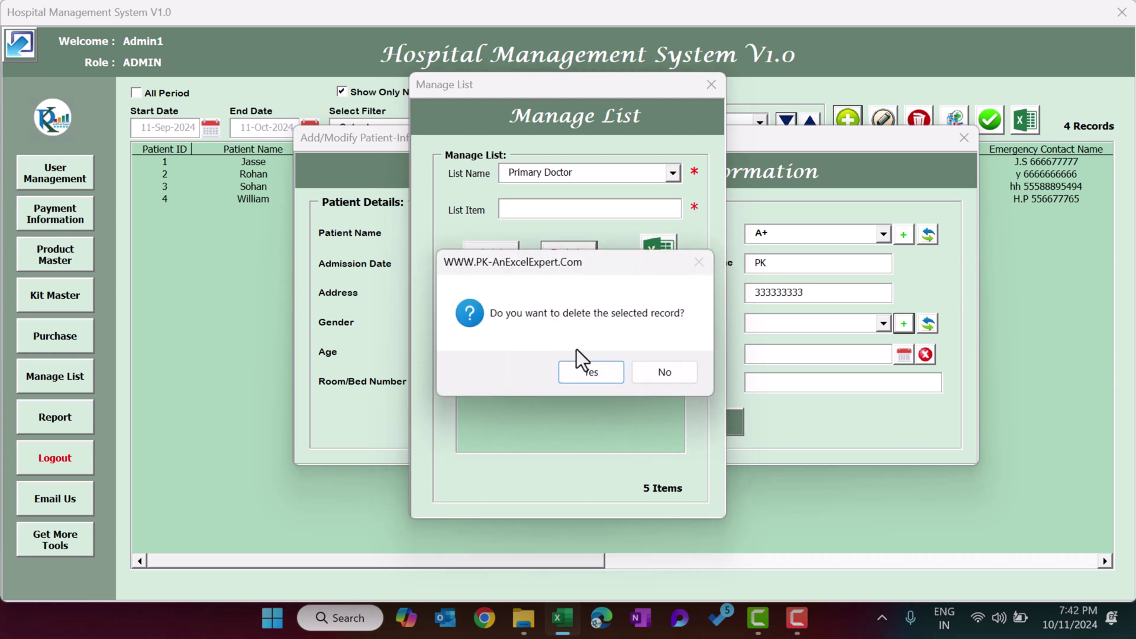
left_click(590, 371)
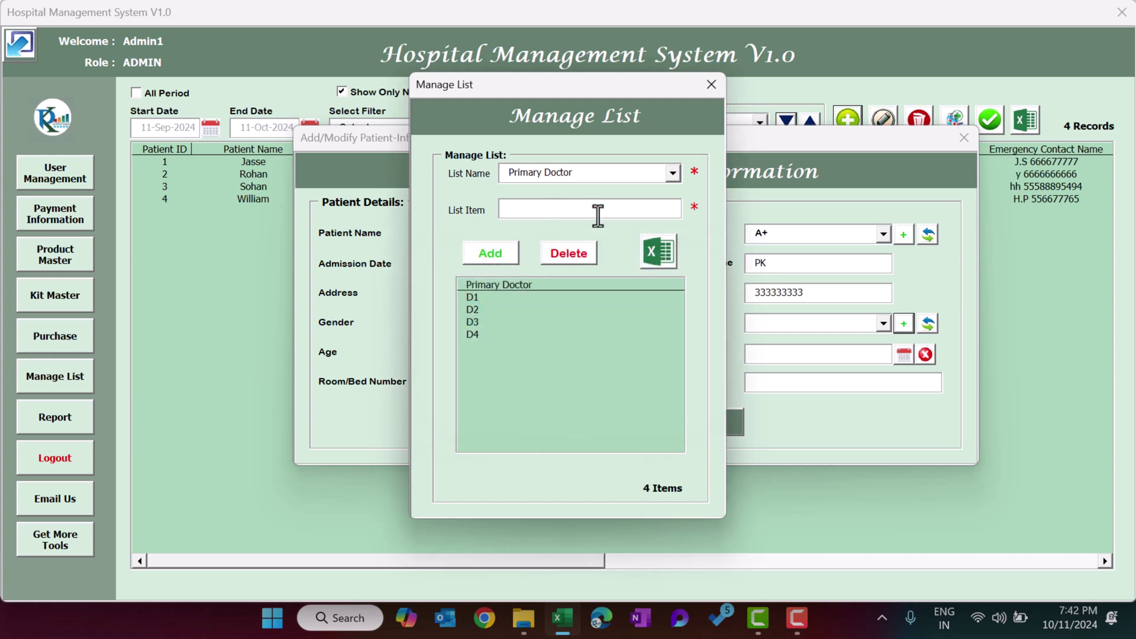
Add a new doctor's name to the list and close the list editor.
type("Raj")
left_click(489, 253)
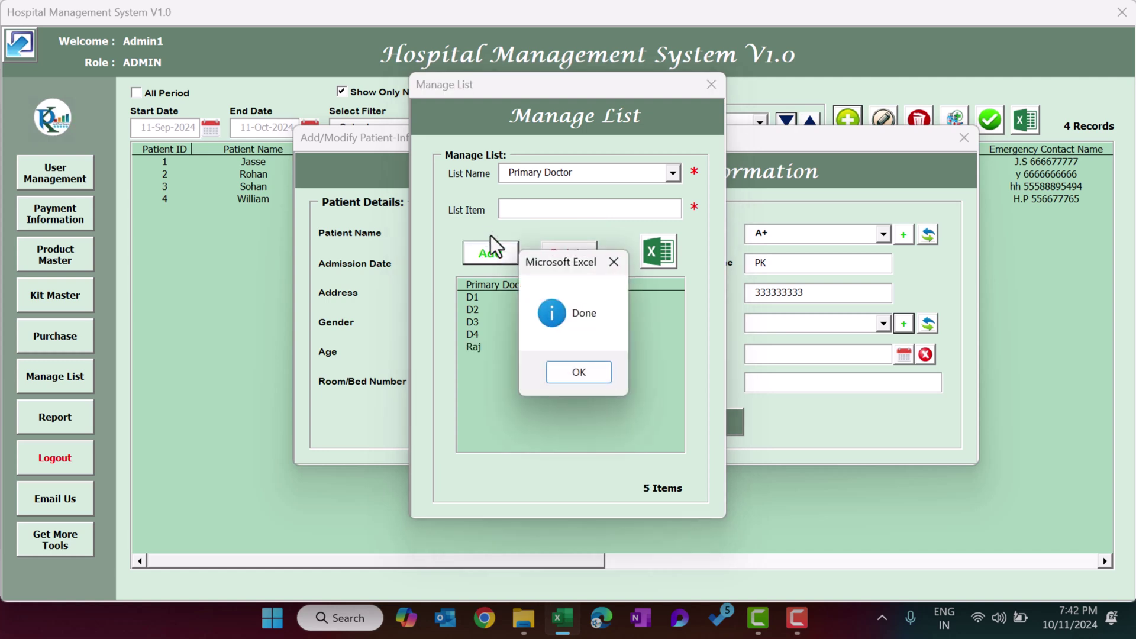
left_click(568, 370)
left_click(468, 347)
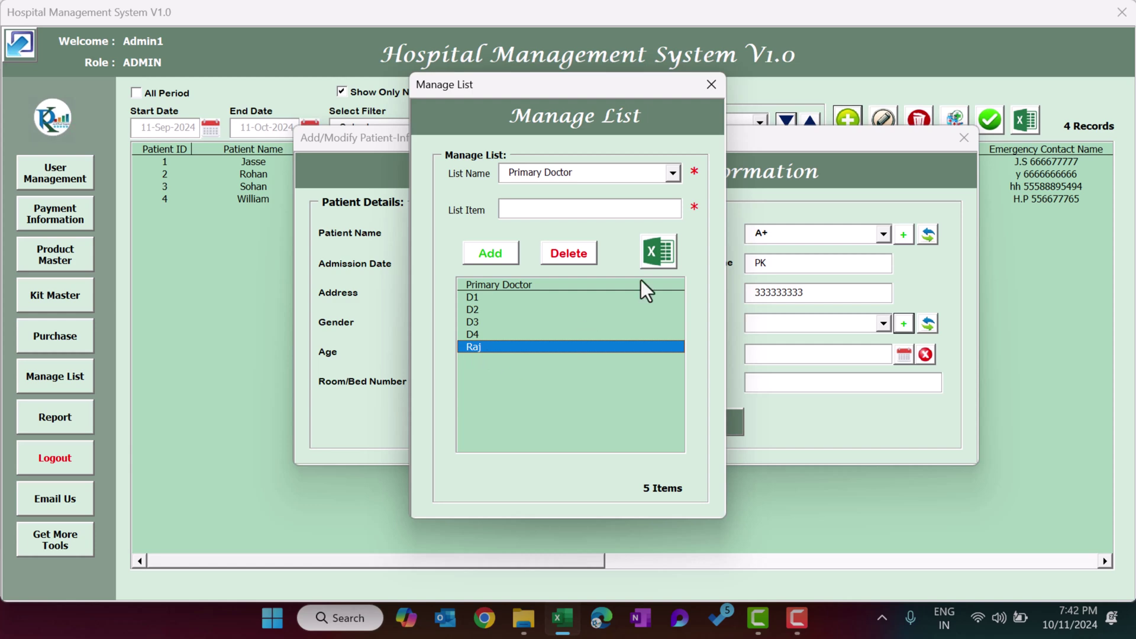
left_click(712, 85)
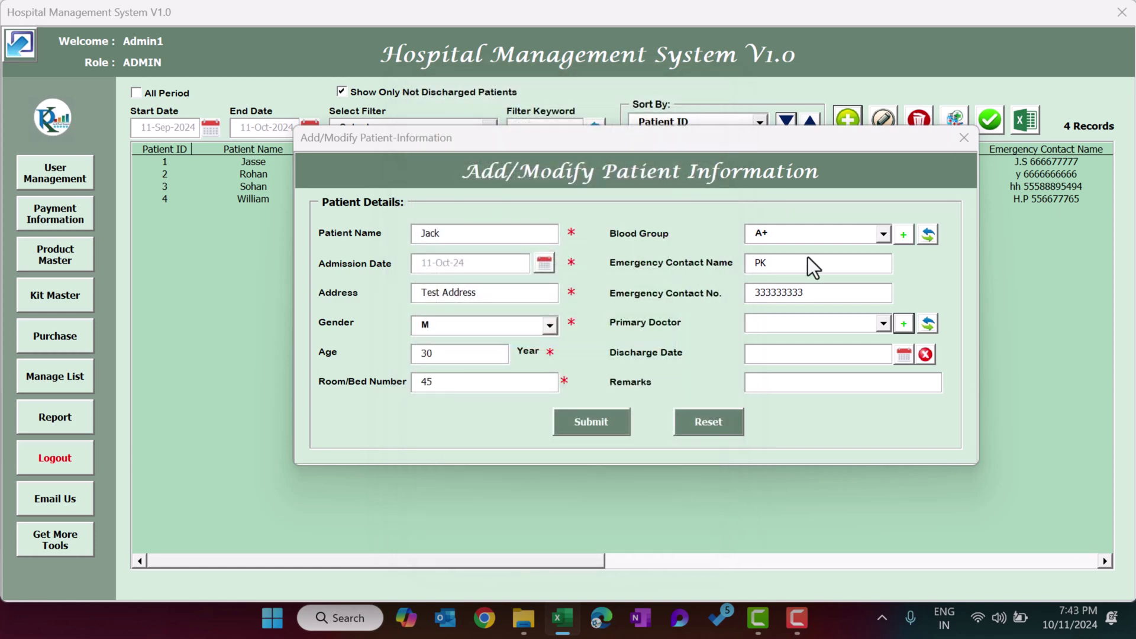
Refresh the doctor choices, assign the new doctor, and submit to save patient 5.
left_click(865, 327)
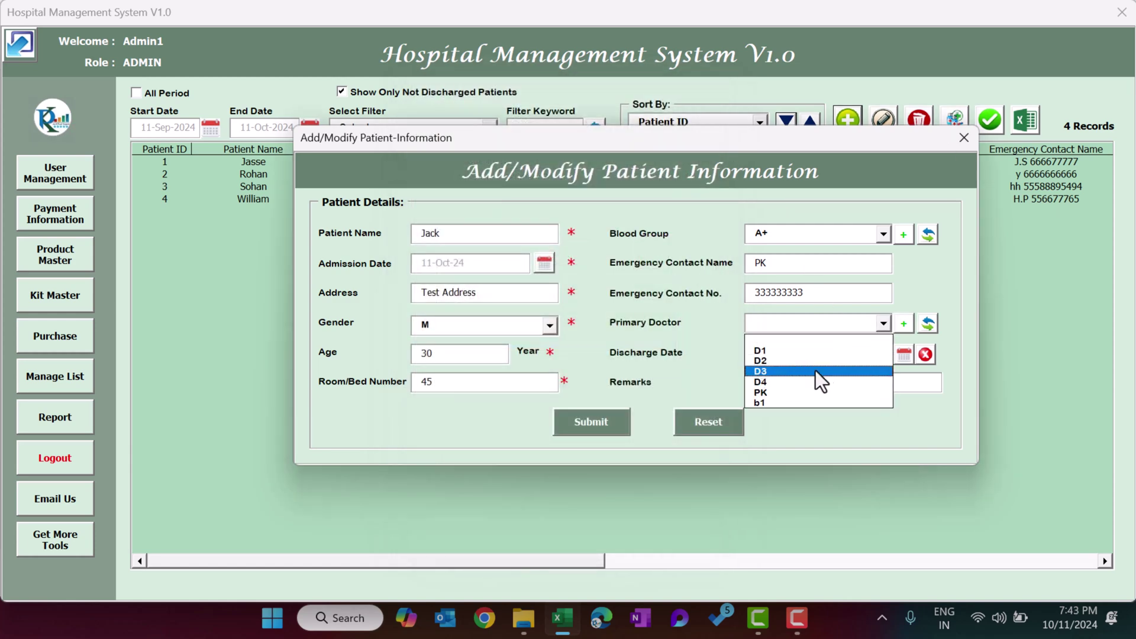
left_click(927, 317)
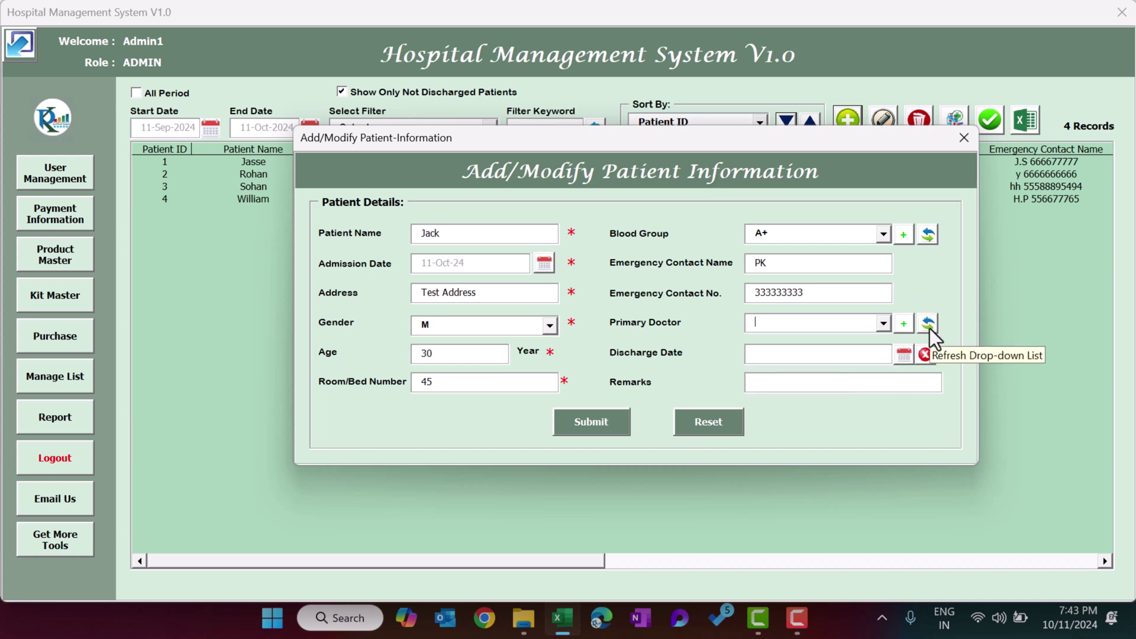
left_click(882, 323)
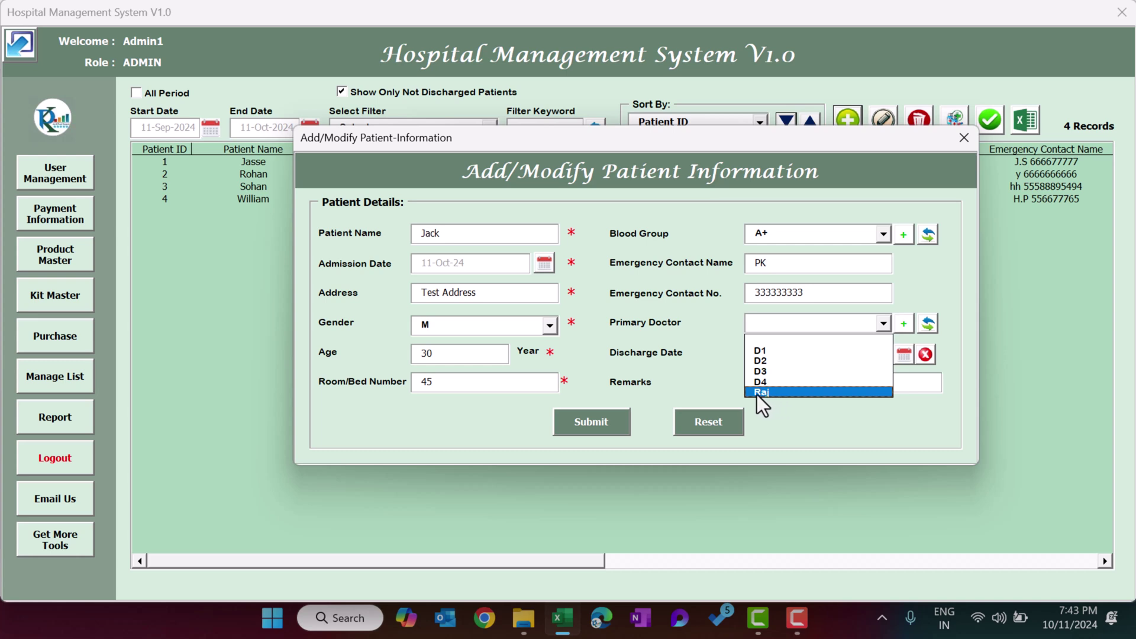
left_click(775, 393)
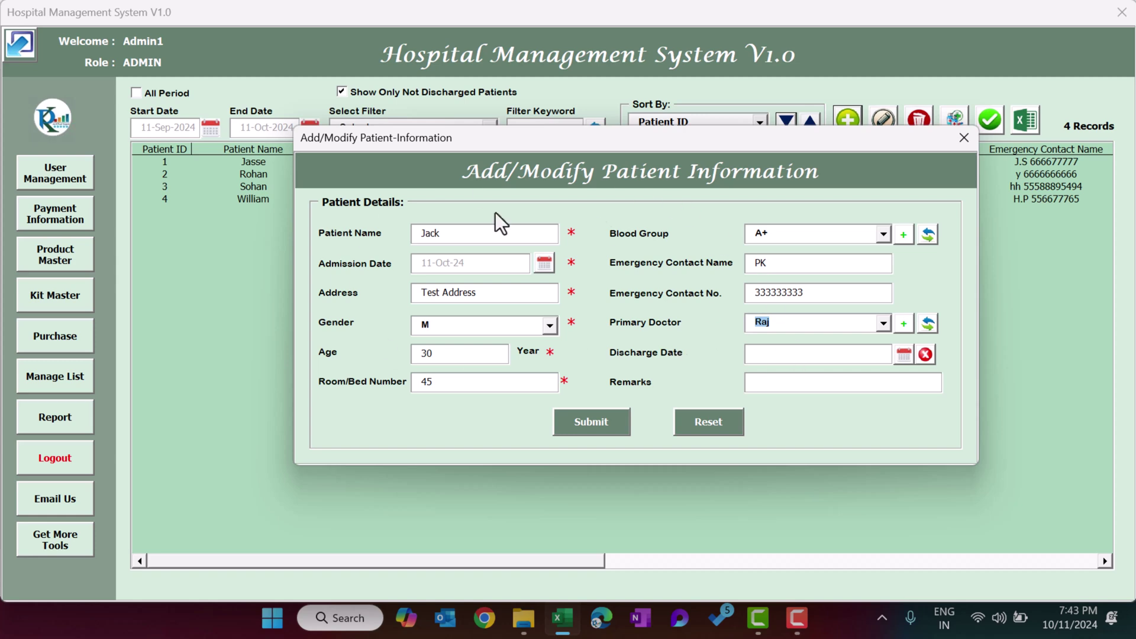
left_click(598, 428)
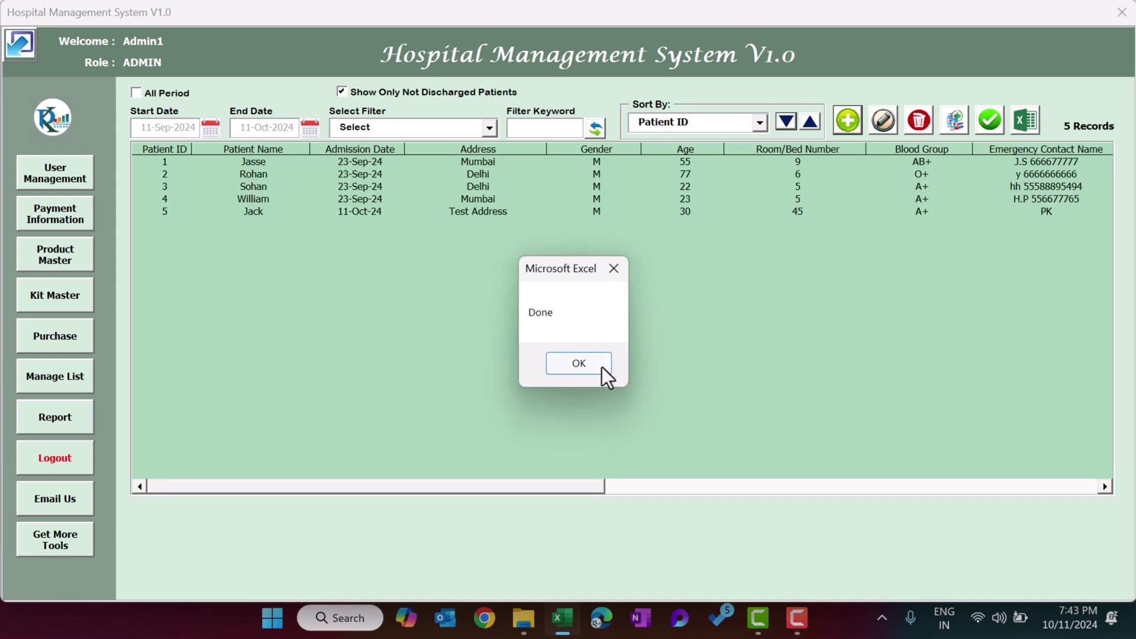
left_click(602, 367)
left_click(265, 213)
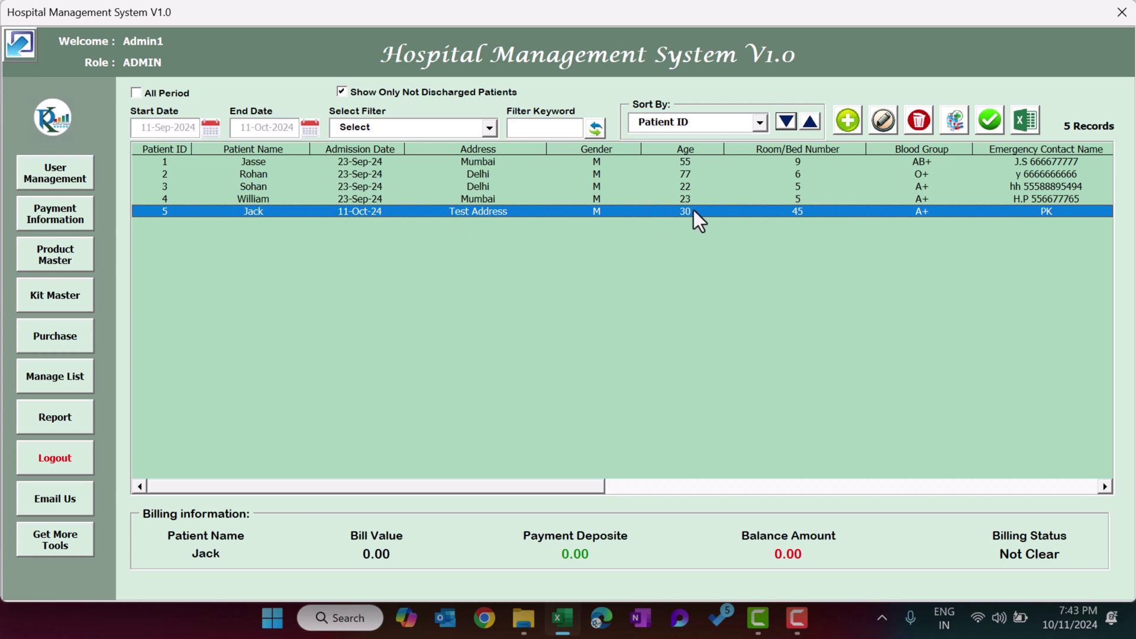
Edit patient 5's record to blood group AB+ and submit the change.
double_click(513, 214)
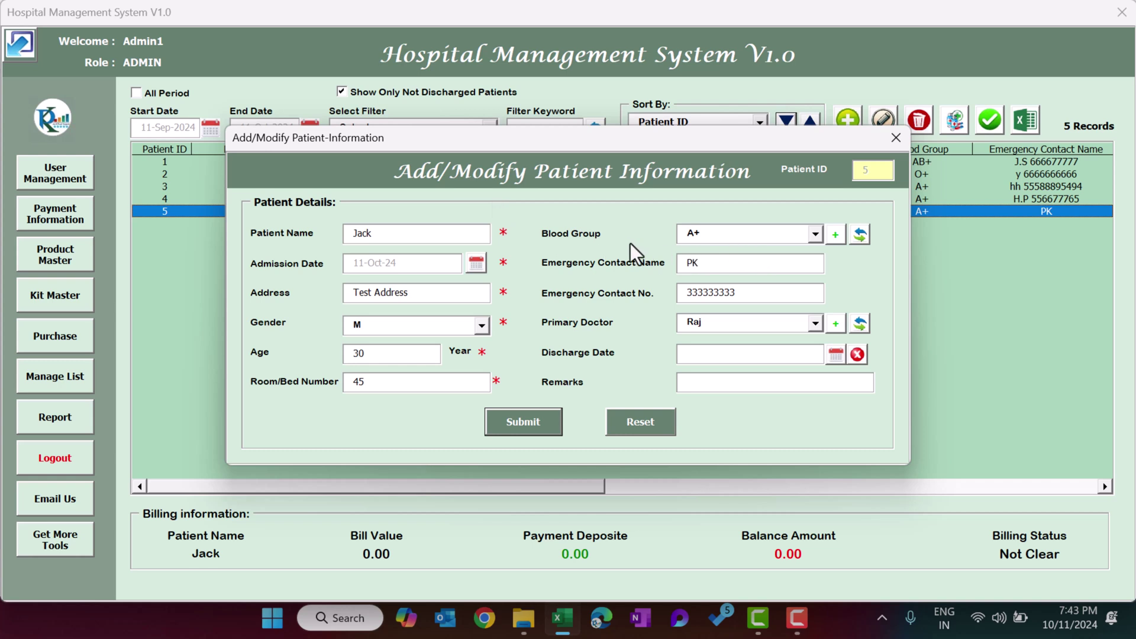
left_click(745, 235)
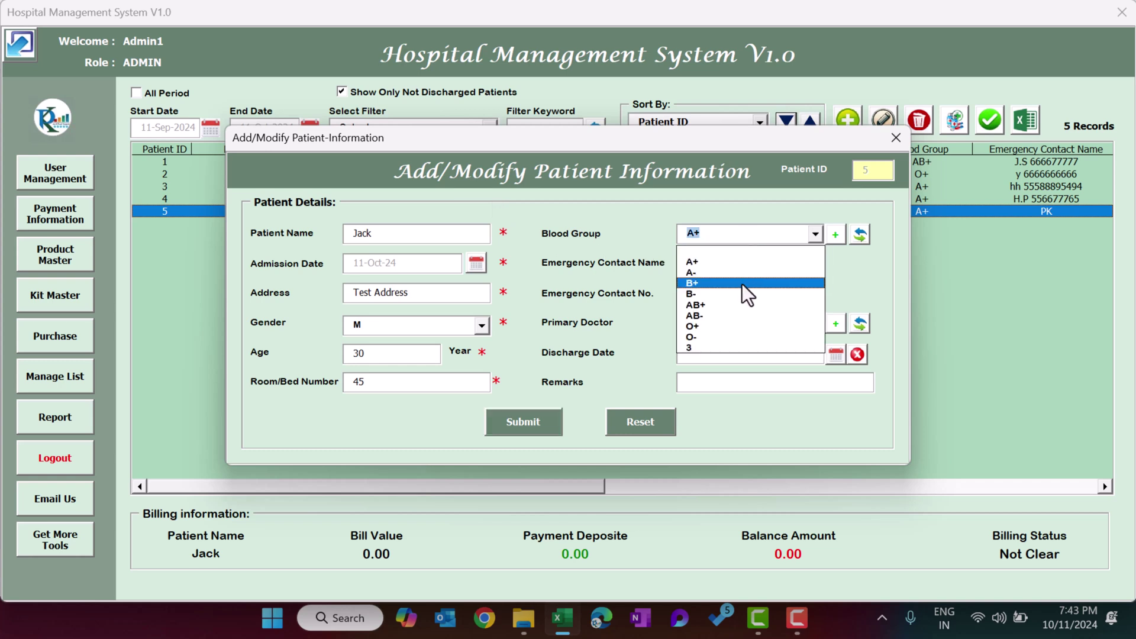
left_click(737, 302)
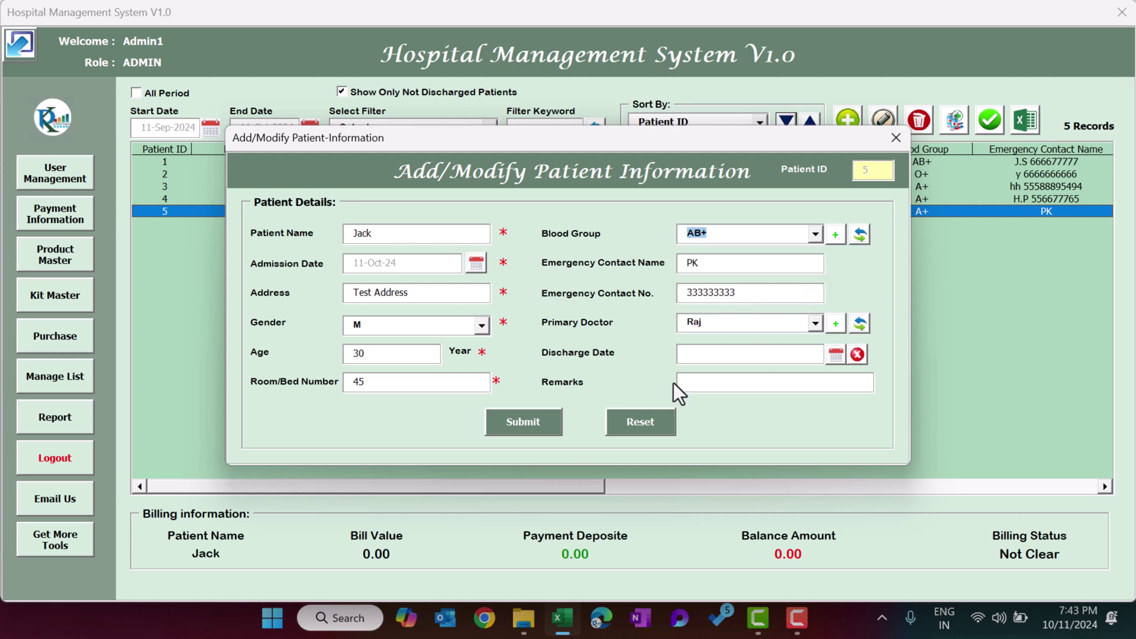
left_click(523, 422)
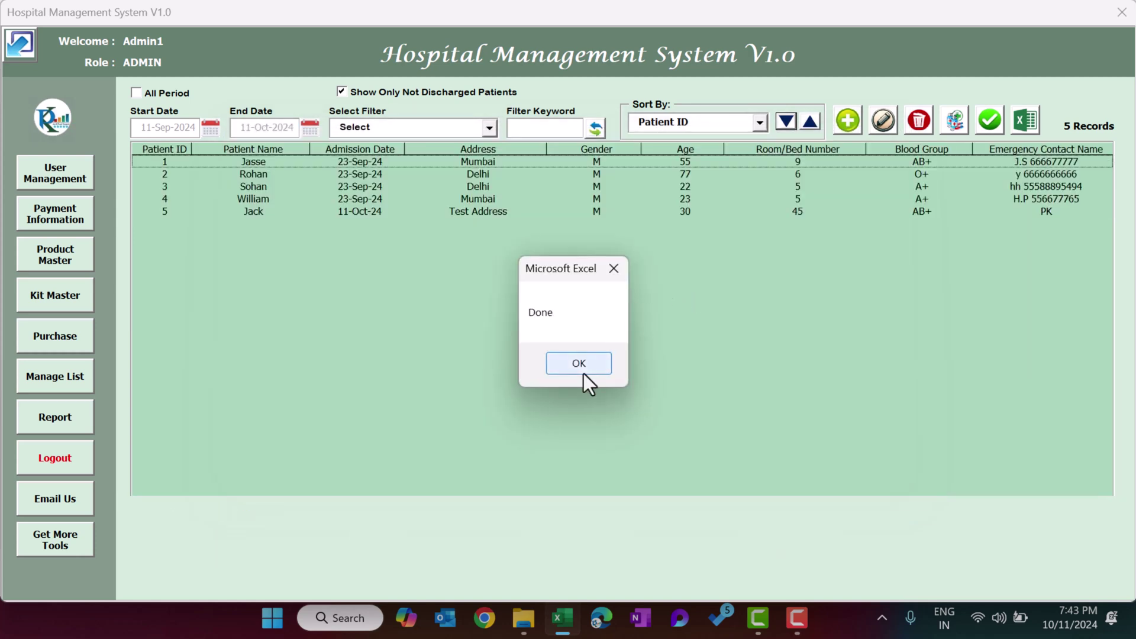
left_click(579, 363)
left_click(467, 213)
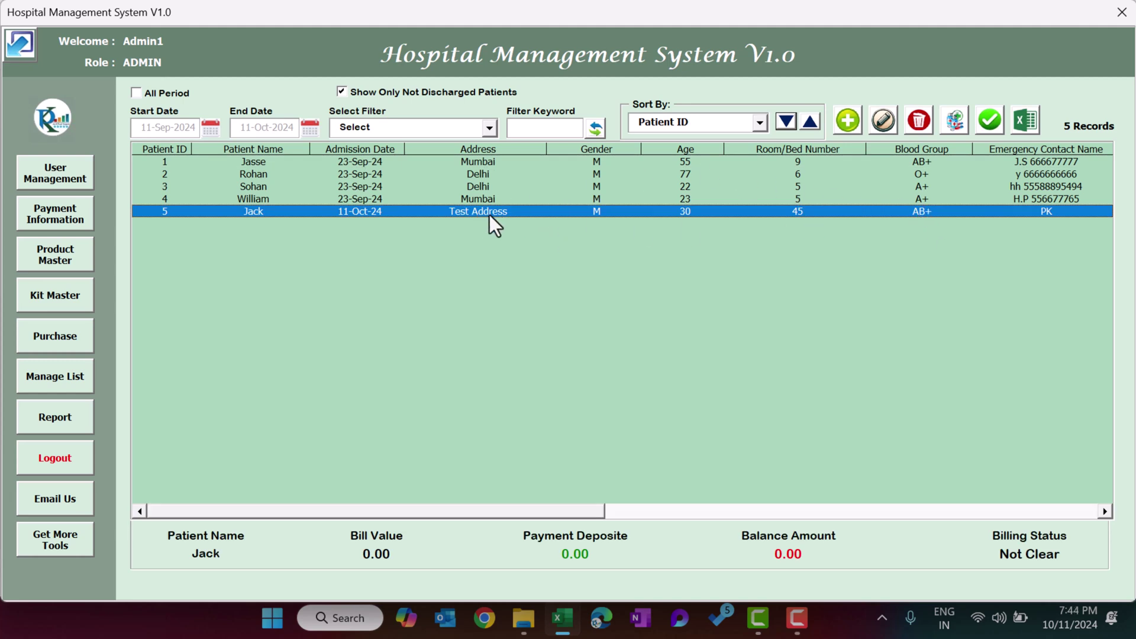
Select patient 5 and open its Patient Medicine Information form.
left_click(883, 121)
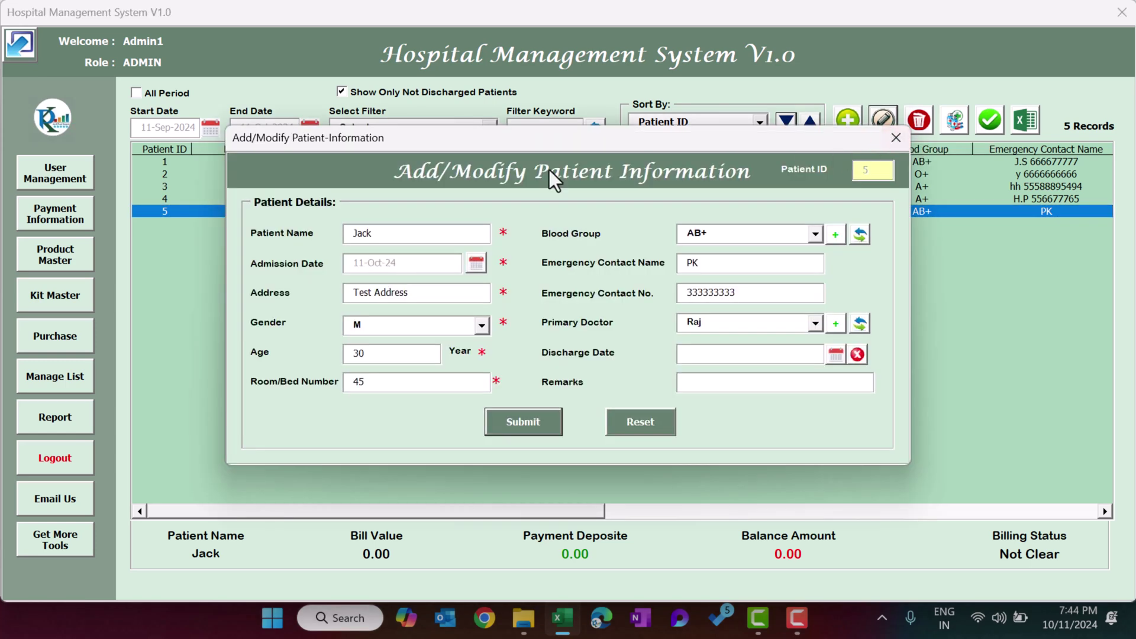
left_click(895, 143)
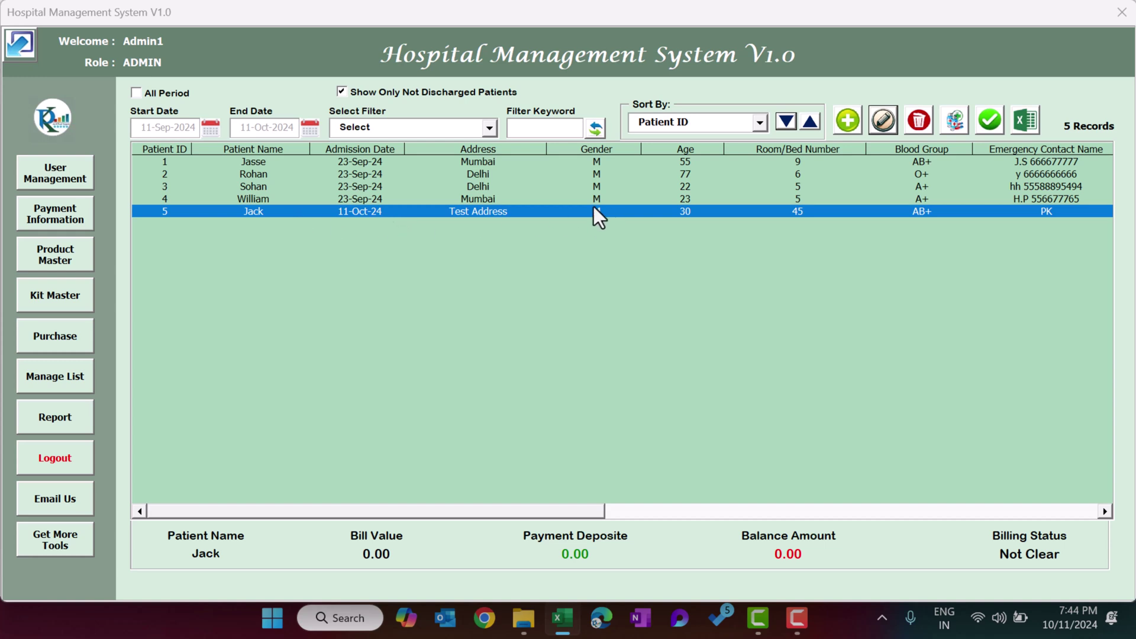
left_click(495, 198)
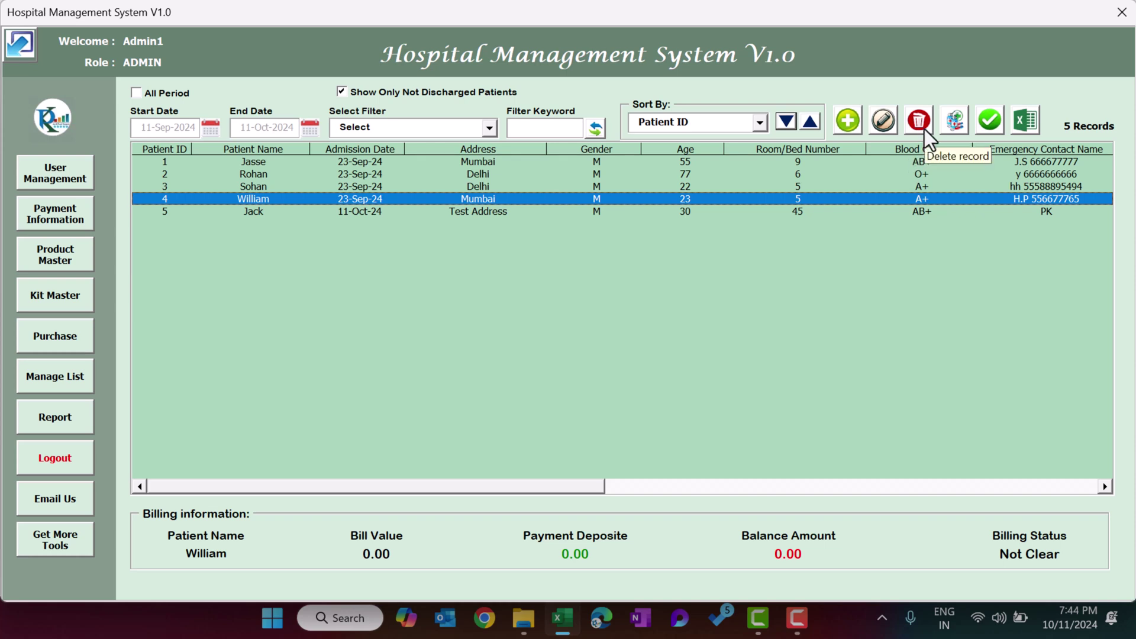
left_click(503, 211)
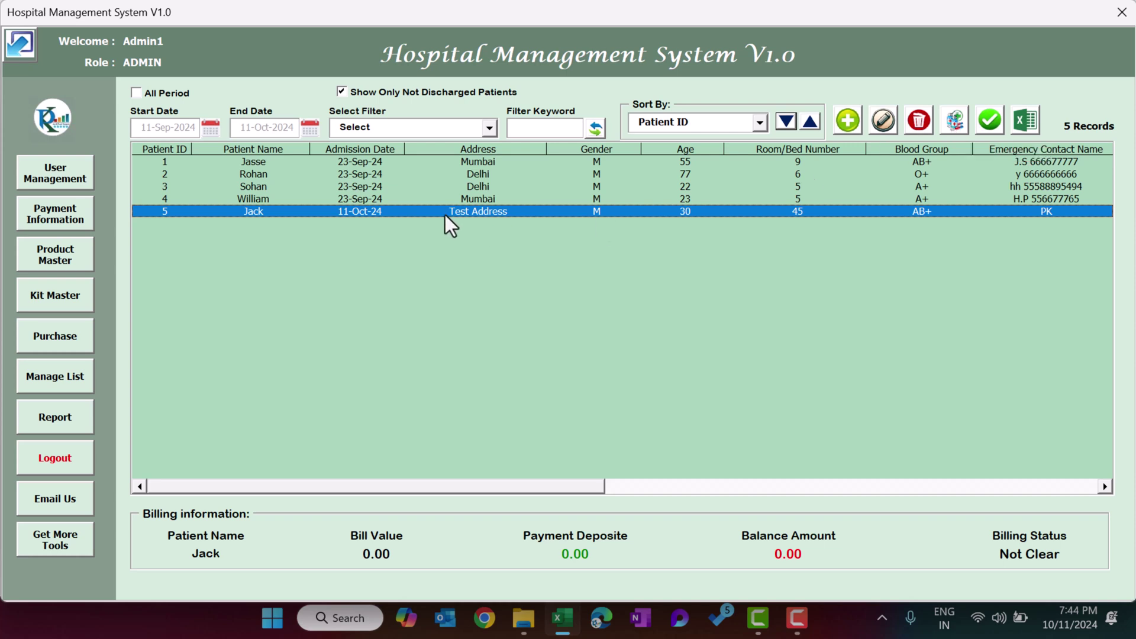
left_click(960, 121)
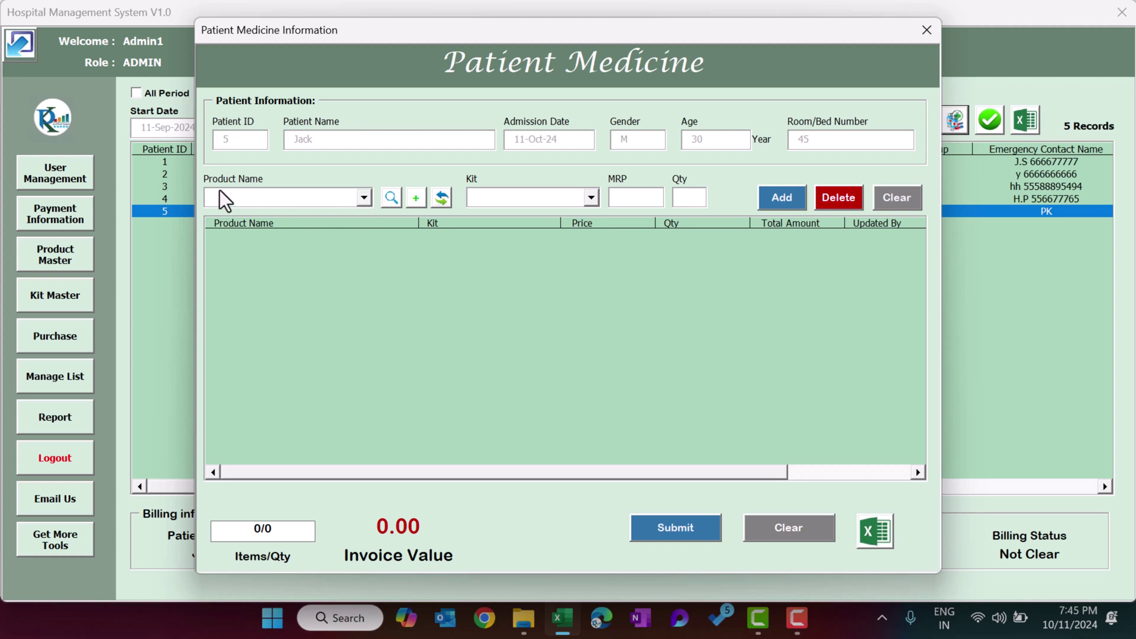
Add one 5CC SYRINGES (qty 1, 9.30) to patient 5's medicine list.
left_click(306, 204)
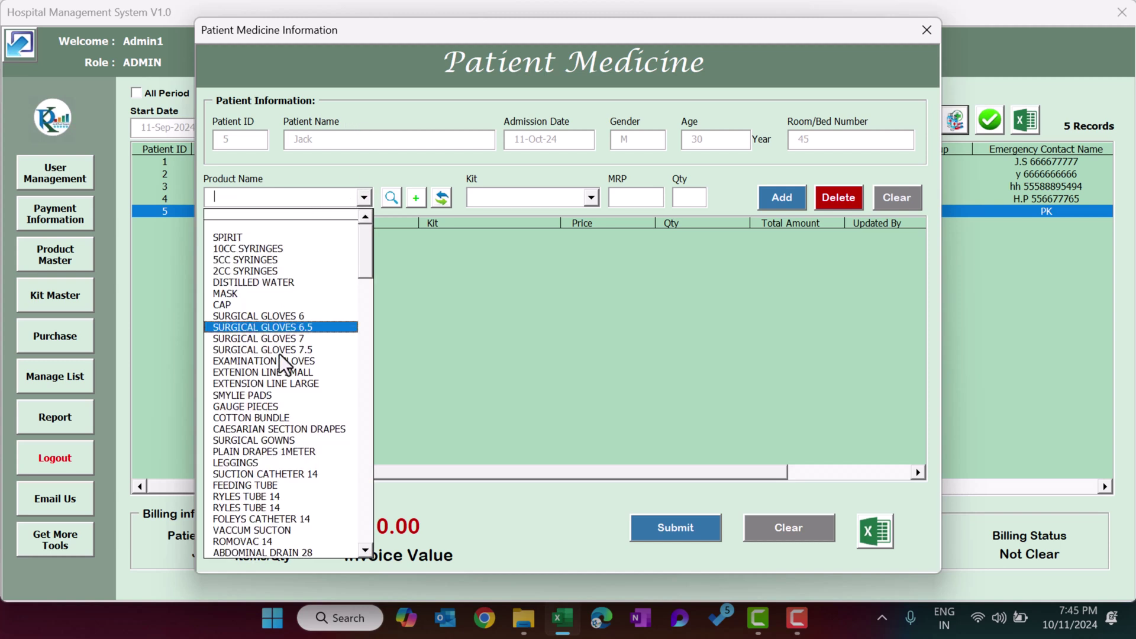
mouse_move(367, 243)
left_mouse_down()
mouse_move(366, 276)
mouse_move(365, 236)
left_mouse_up()
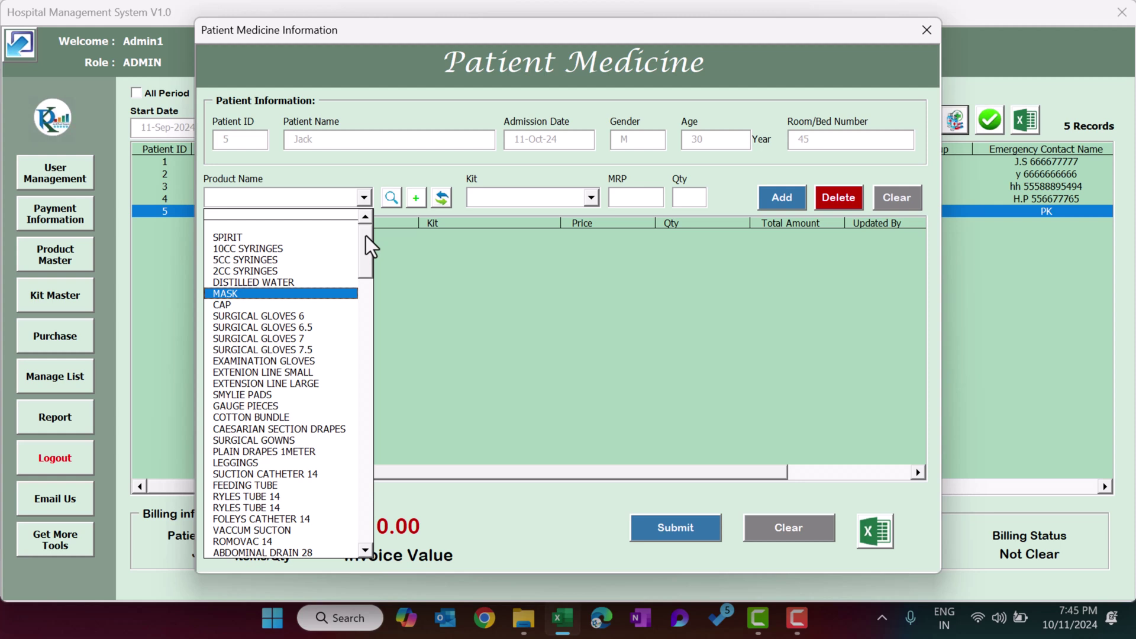
left_click(249, 259)
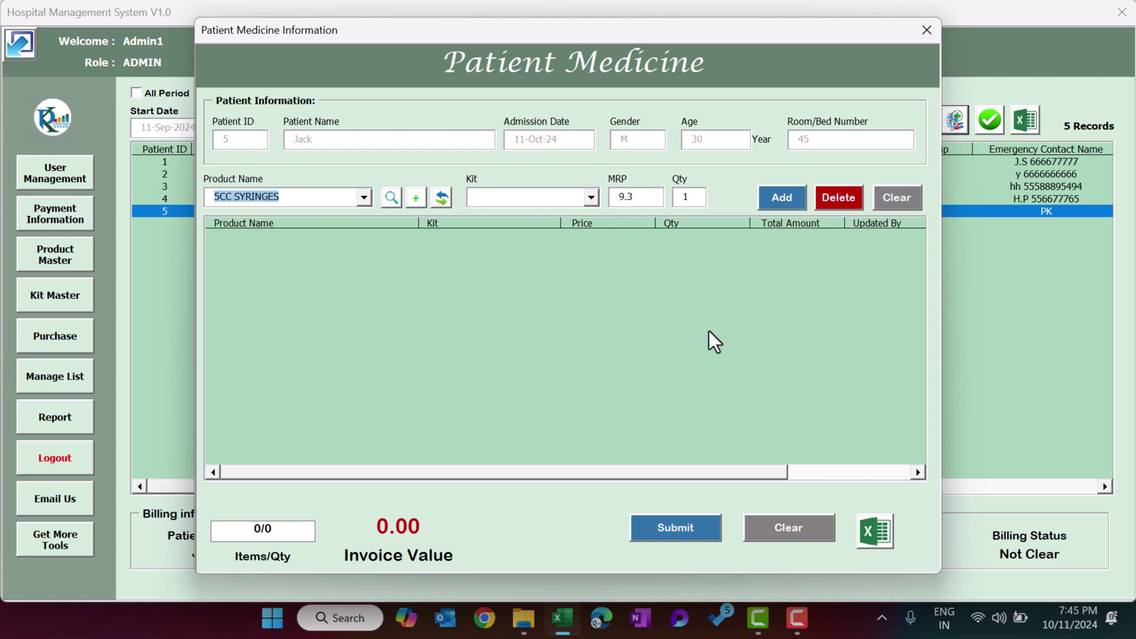
left_click(791, 208)
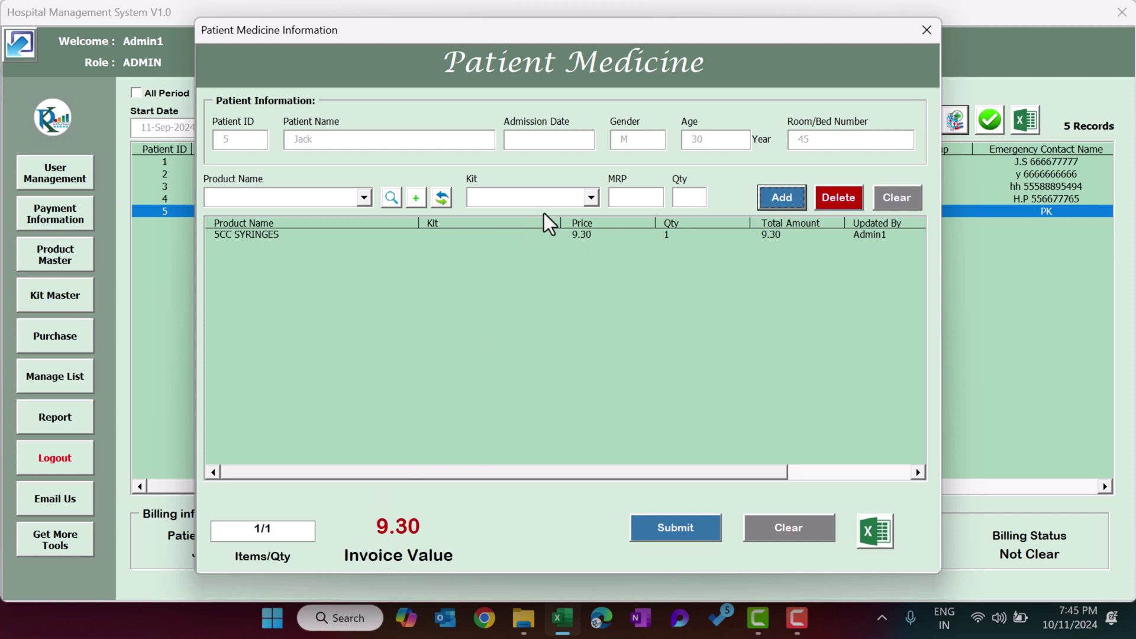
left_click(539, 199)
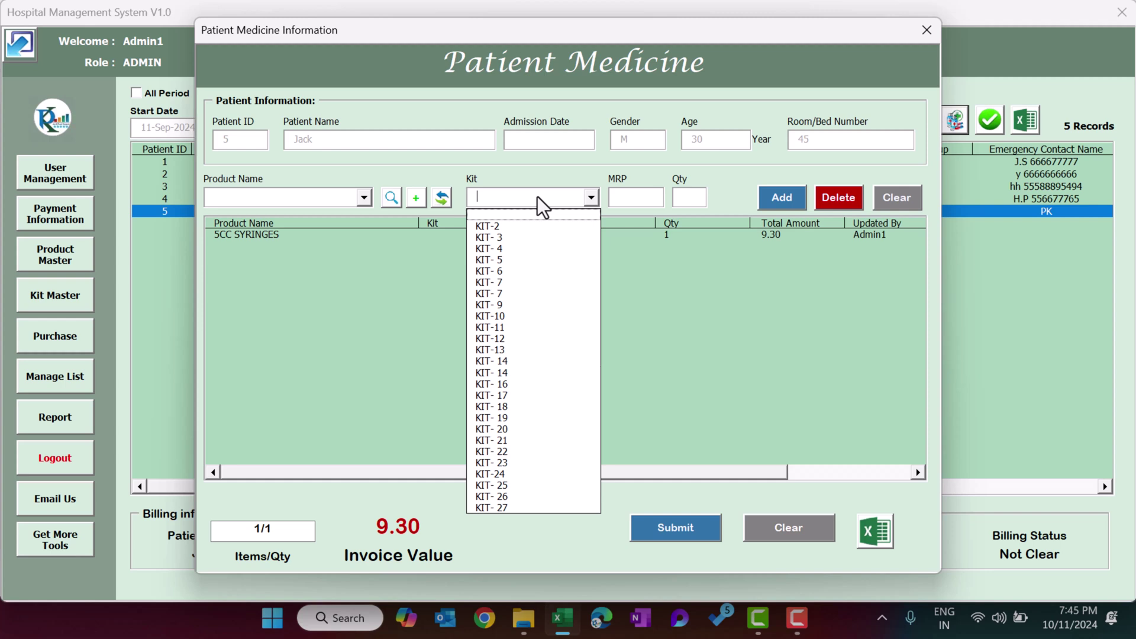
Choose KIT- 3 from the Kit list and add its items to the medicines.
left_click(448, 173)
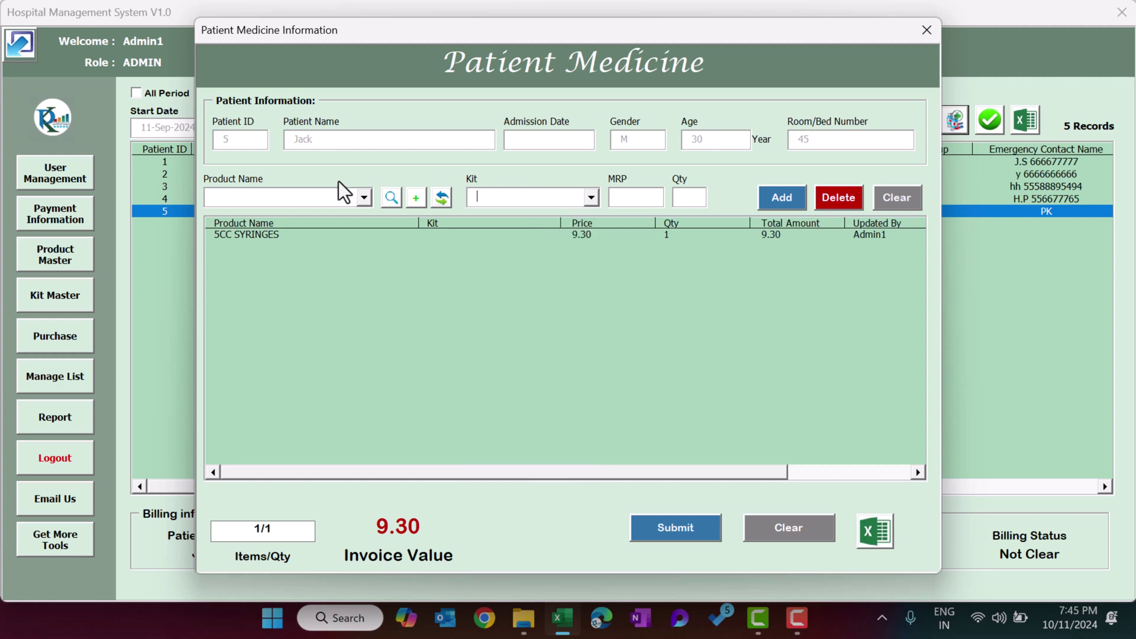
left_click(540, 199)
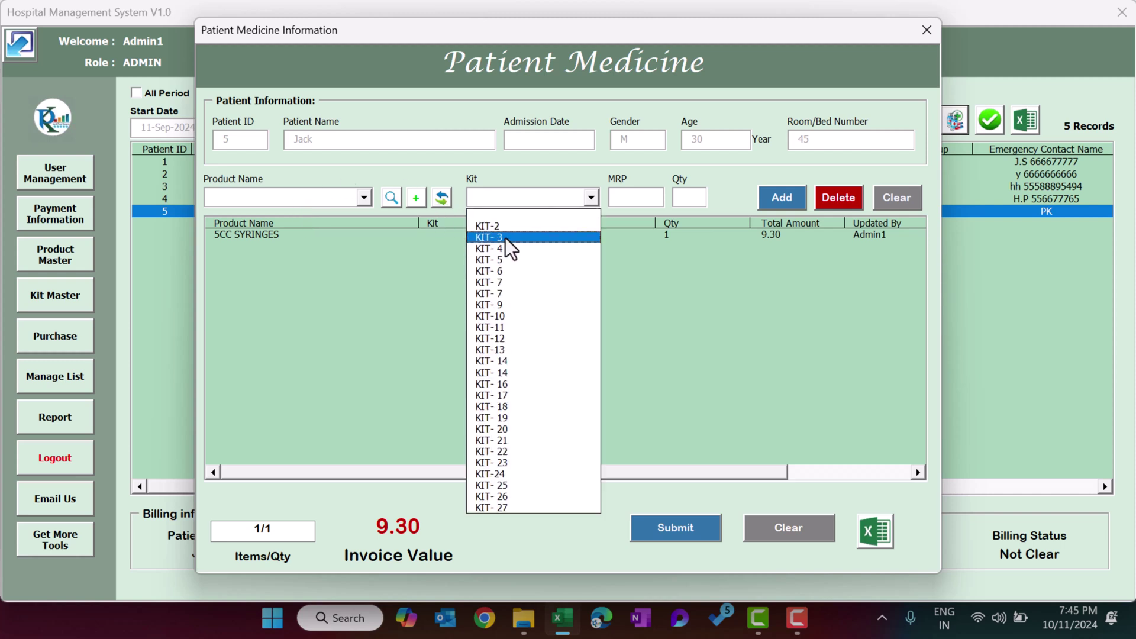
left_click(506, 239)
left_click(785, 201)
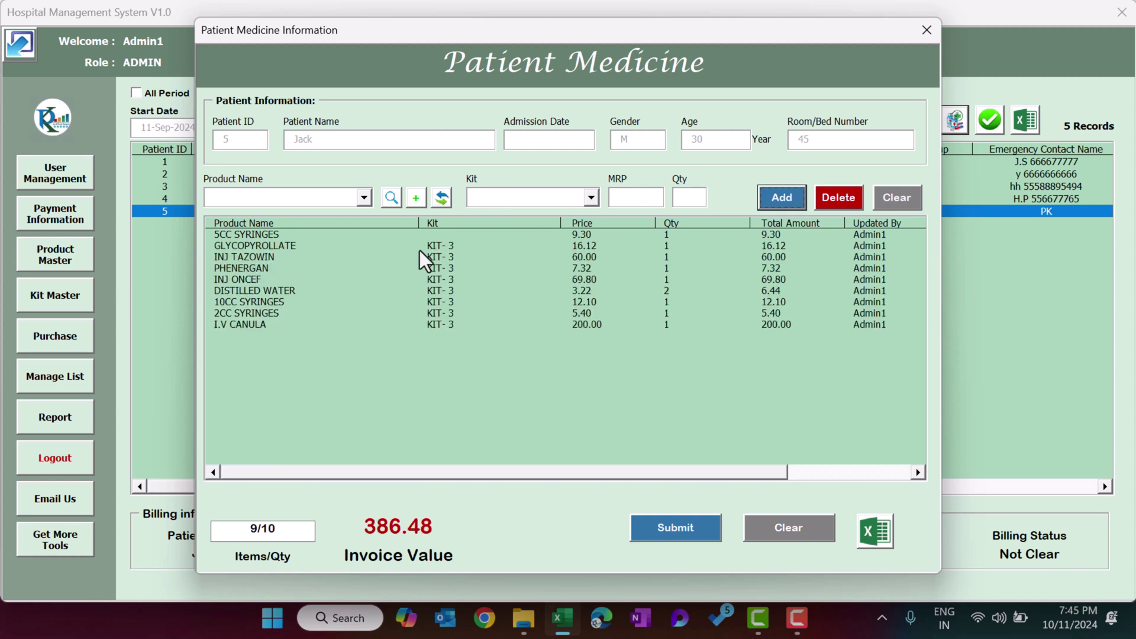
Review the eight added KIT- 3 rows in the medicine grid.
left_click(436, 247)
left_click(248, 268)
left_click(239, 324)
left_click(296, 291)
left_click(263, 247)
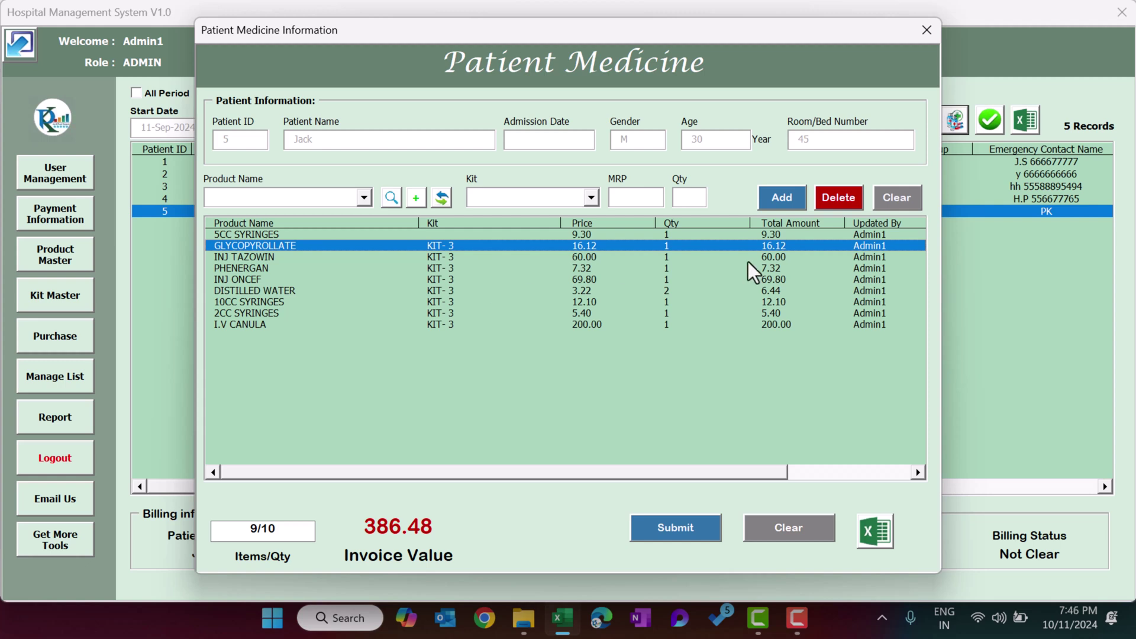
Check the 5CC SYRINGES entry and browse the Product Name list.
left_click(276, 235)
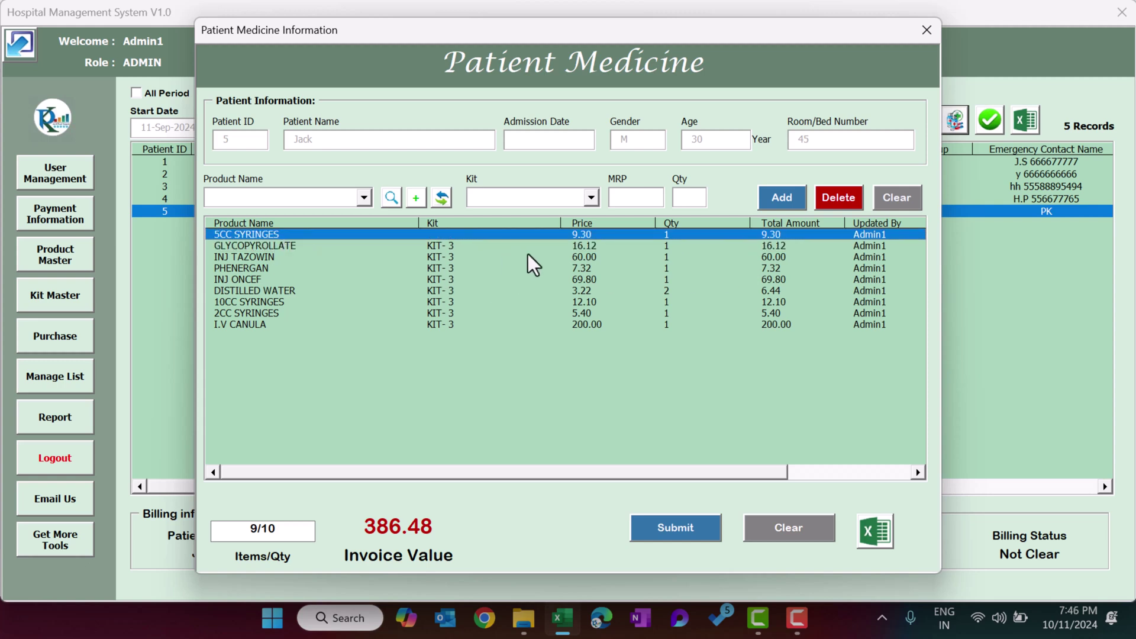
left_click(336, 202)
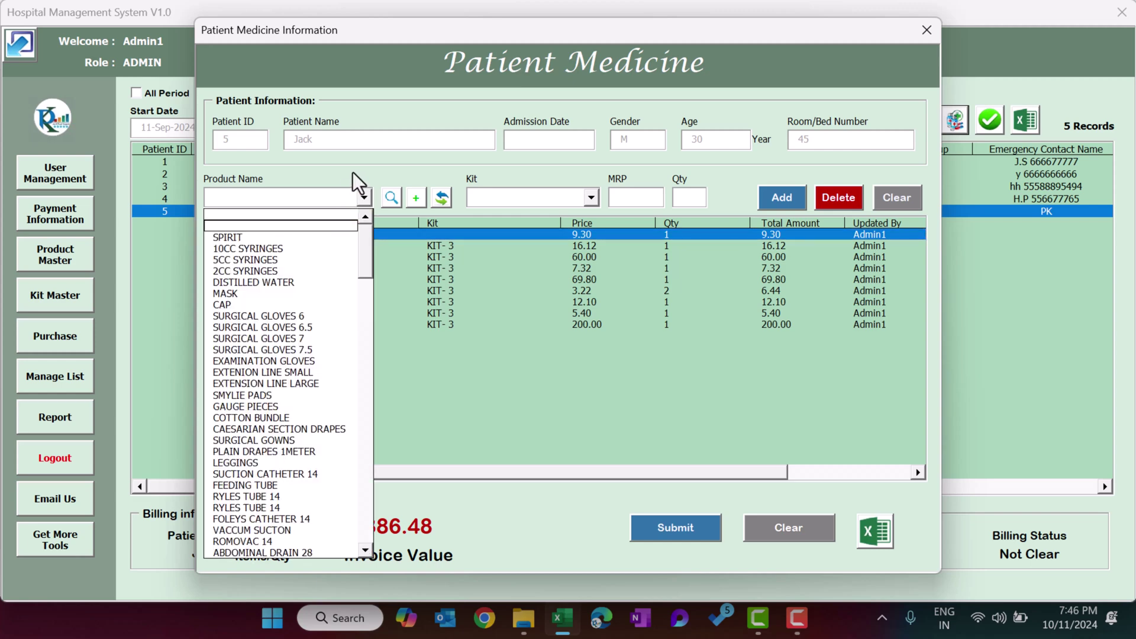
left_click(352, 172)
left_click(344, 200)
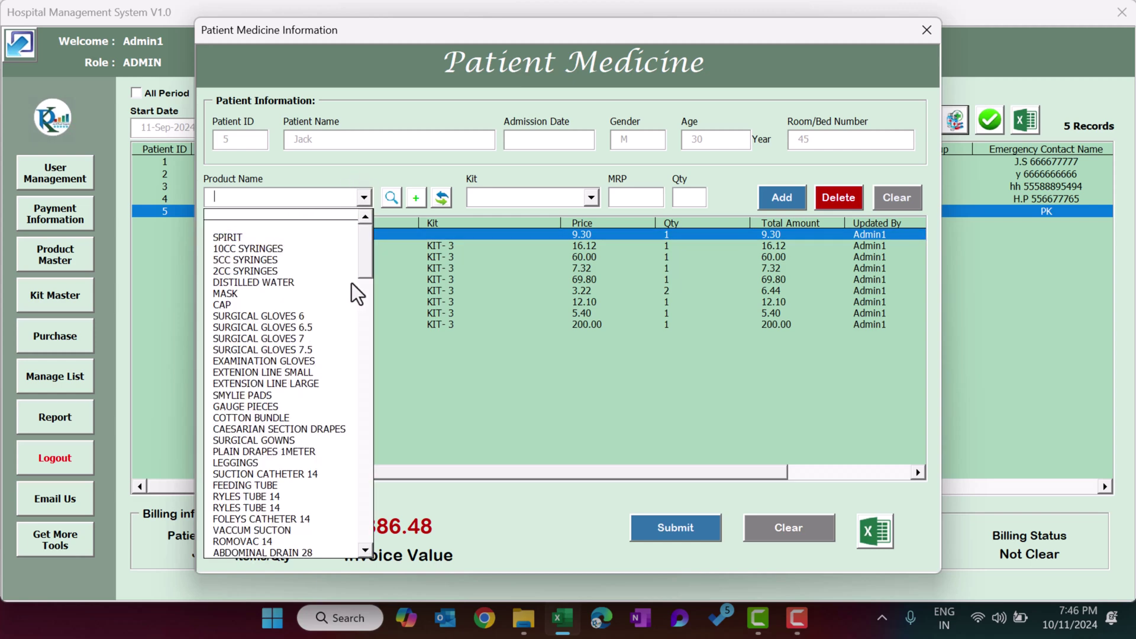
mouse_move(368, 239)
left_mouse_down()
mouse_move(358, 332)
mouse_move(360, 230)
left_mouse_up()
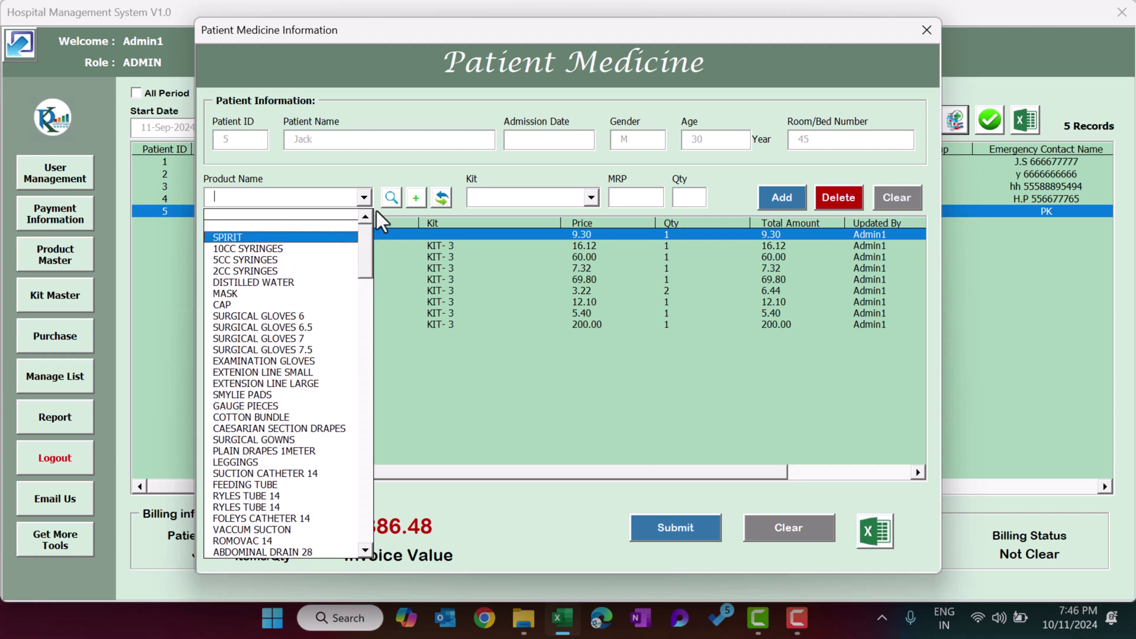
Search products for "cc" and load 2CC SYRINGES into the medicine form.
left_click(391, 198)
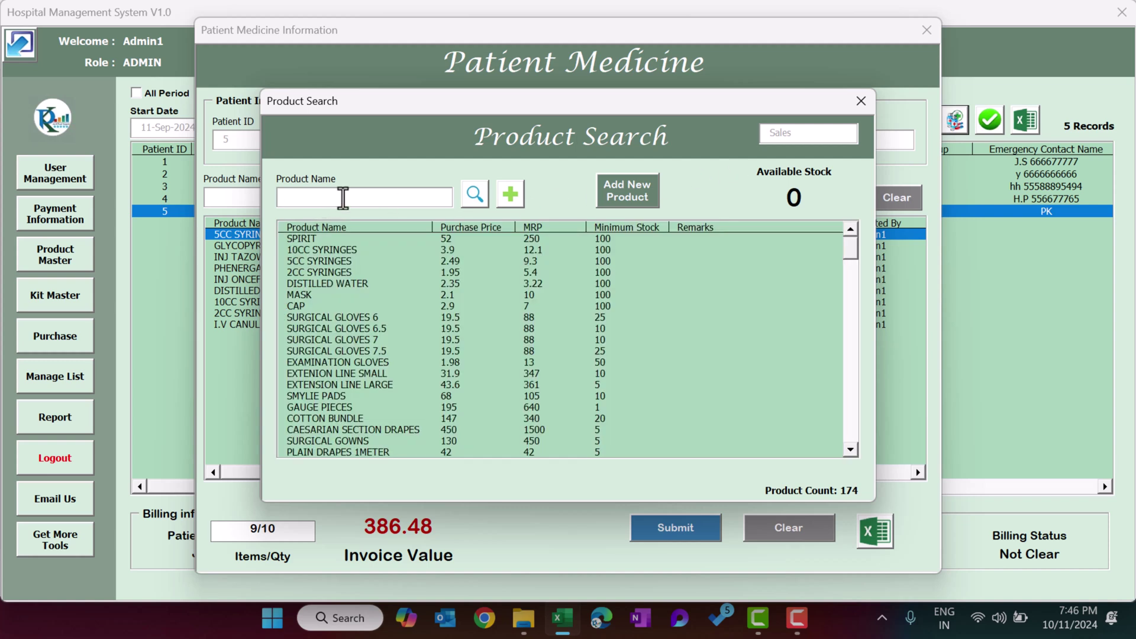
type("cd")
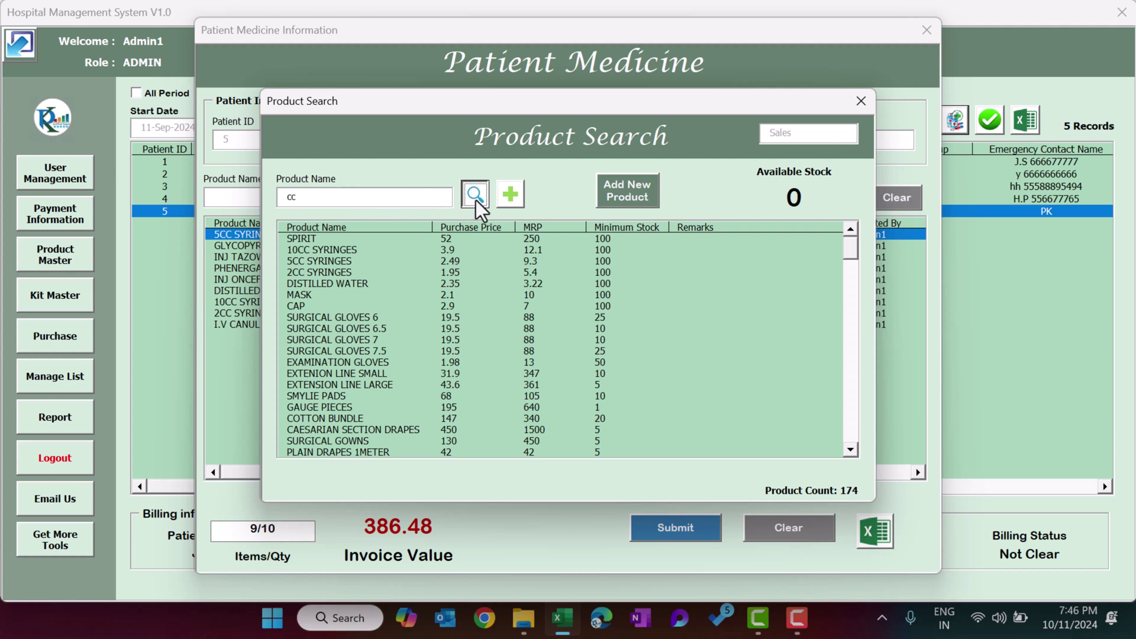
left_click(475, 194)
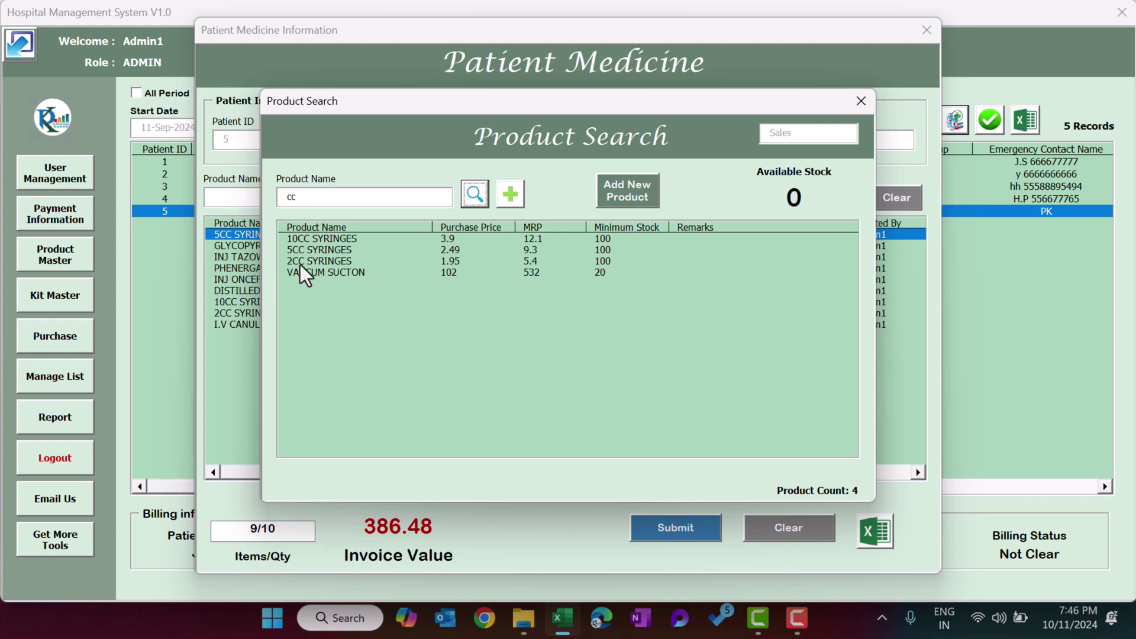
left_click(342, 261)
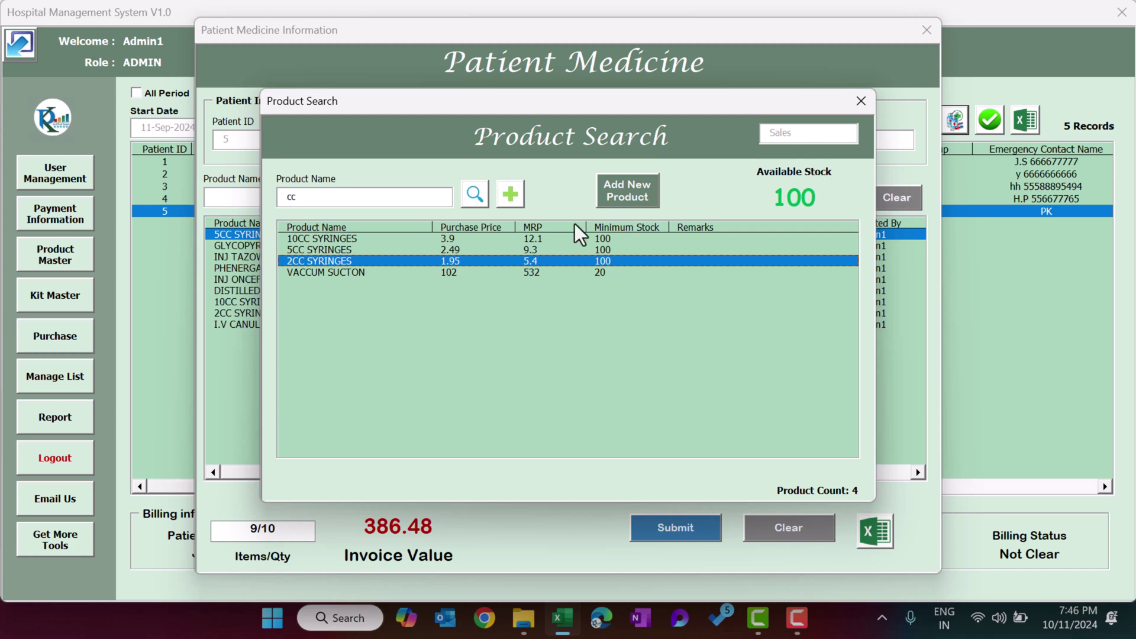
left_click(517, 196)
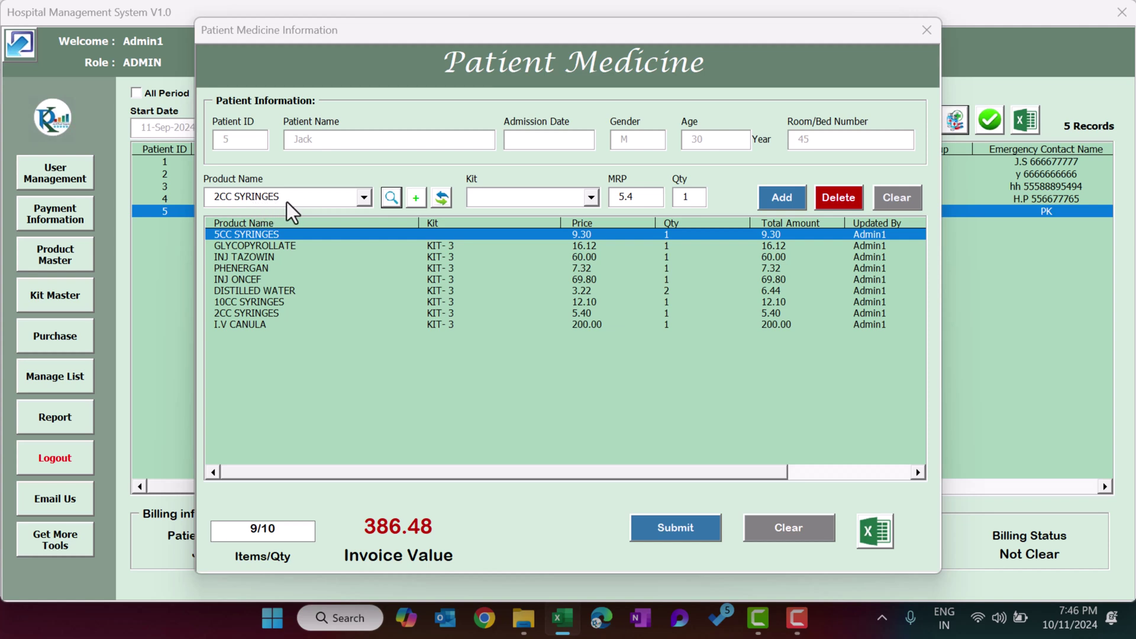
Add a second 2CC SYRINGES (qty 2, 10.80) and submit the medicine entries.
left_click(790, 201)
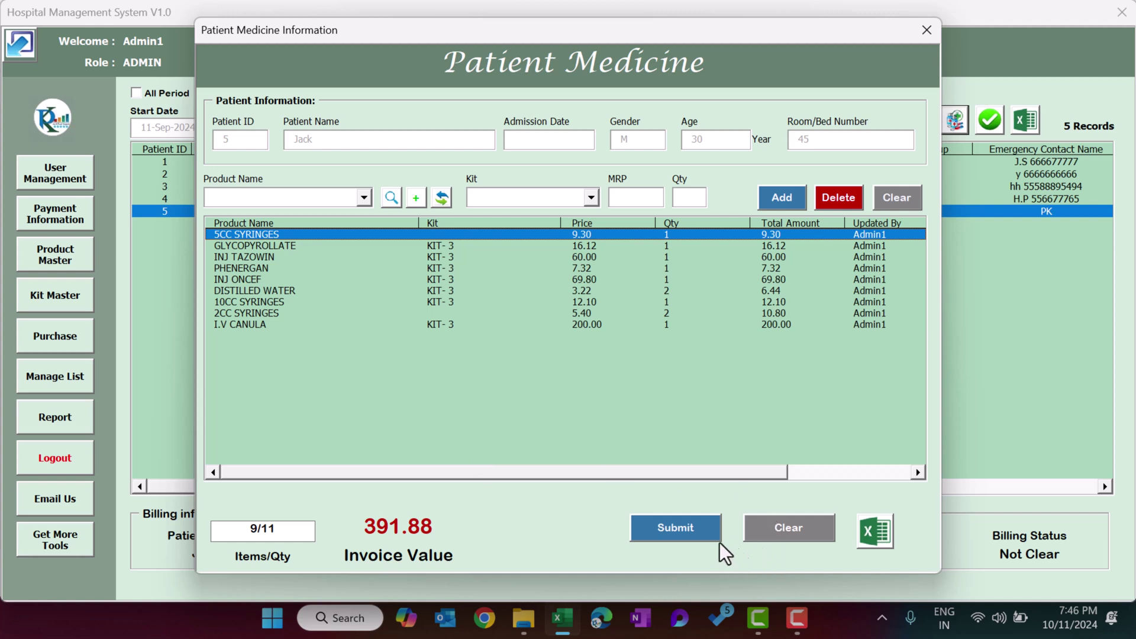
left_click(698, 540)
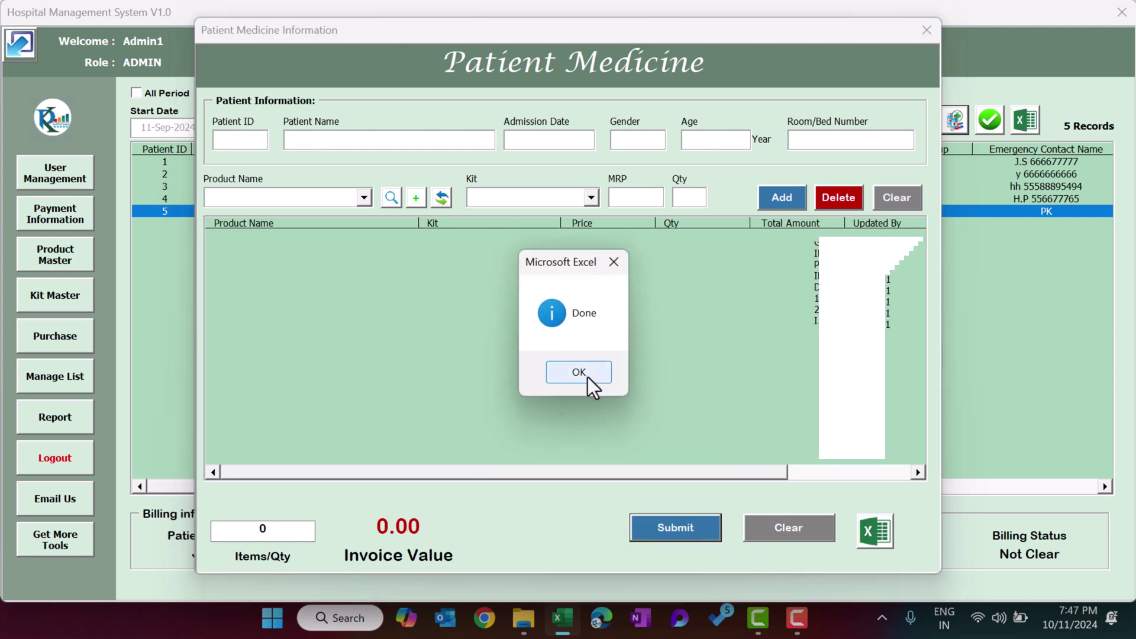
left_click(579, 373)
Reselect patient 5 to see the 391.88 invoice and reopen Add Medicine Details.
left_click(471, 199)
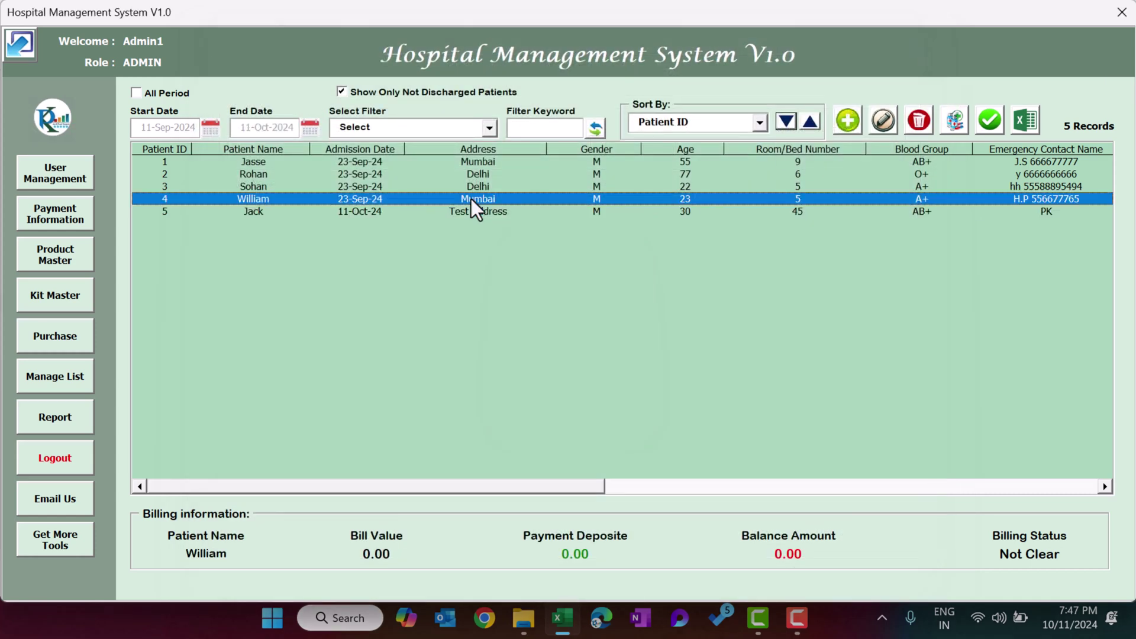
left_click(260, 215)
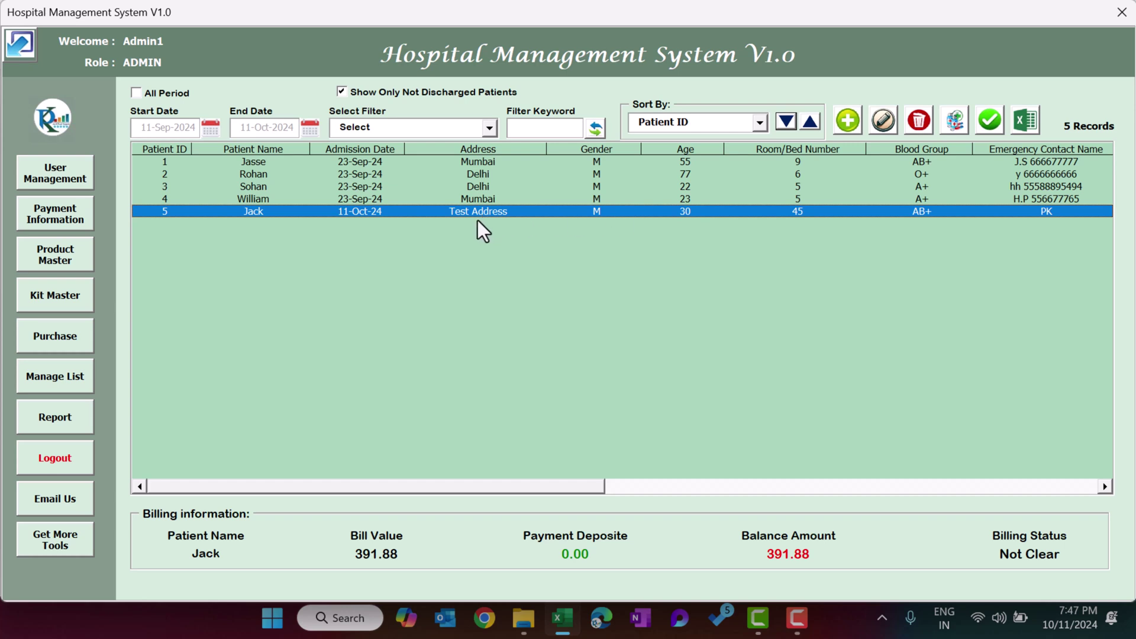
left_click(960, 129)
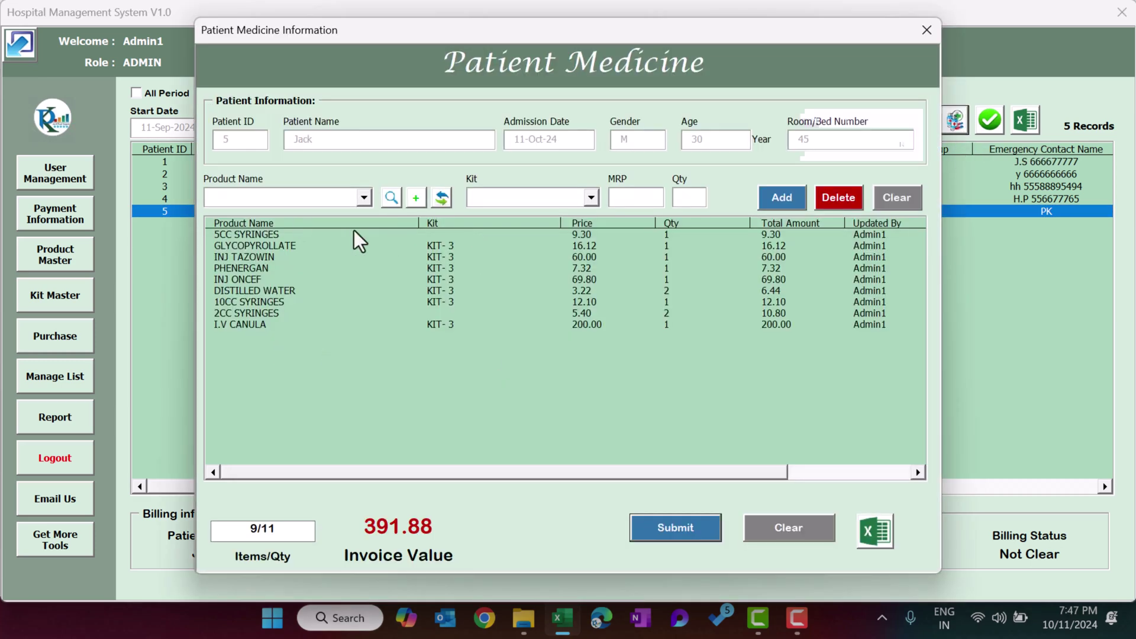
Add GAUGE PIECES (640.00) to the medicines and submit them.
left_click(359, 197)
left_click(278, 407)
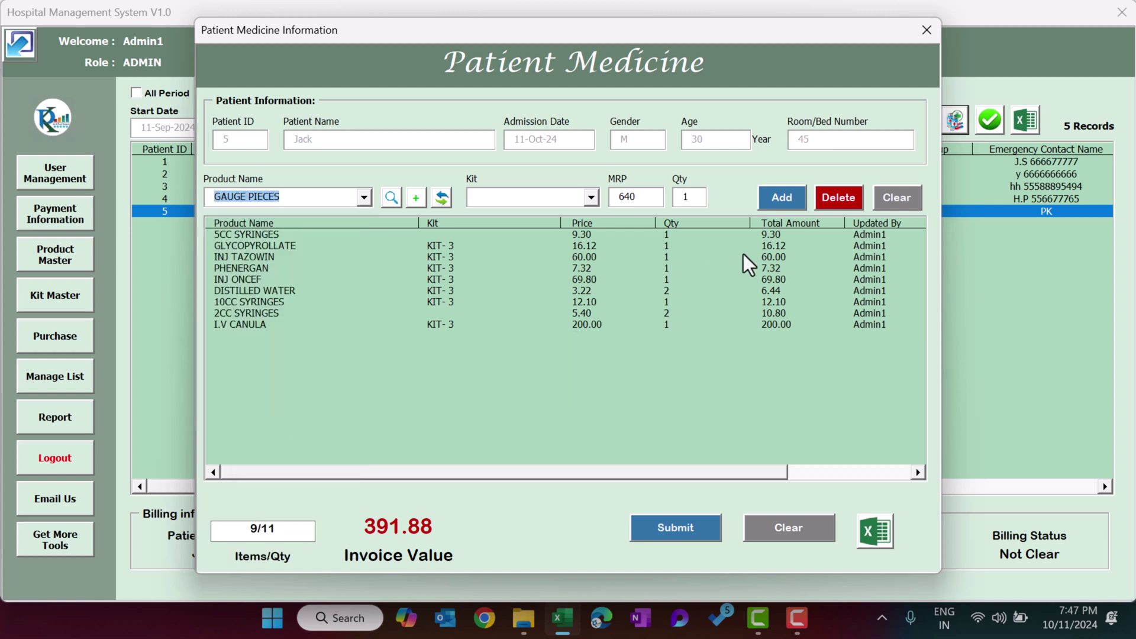
left_click(782, 201)
left_click(697, 533)
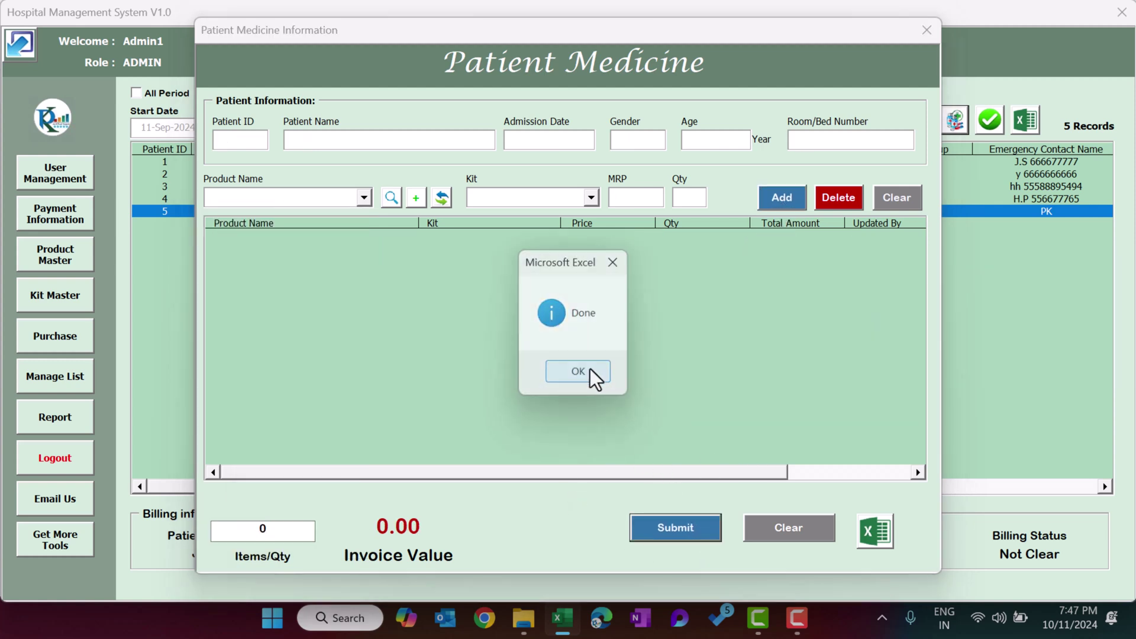
left_click(590, 373)
Reselect patient 5 to see the 1031.88 invoice and reopen the medicine form.
left_click(396, 198)
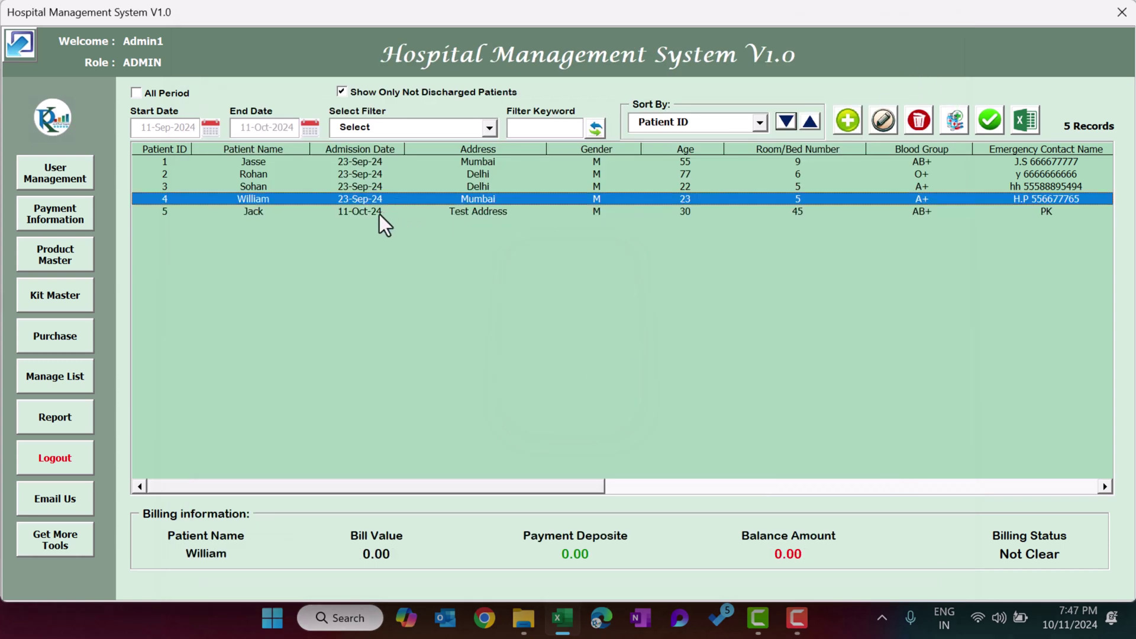
left_click(378, 212)
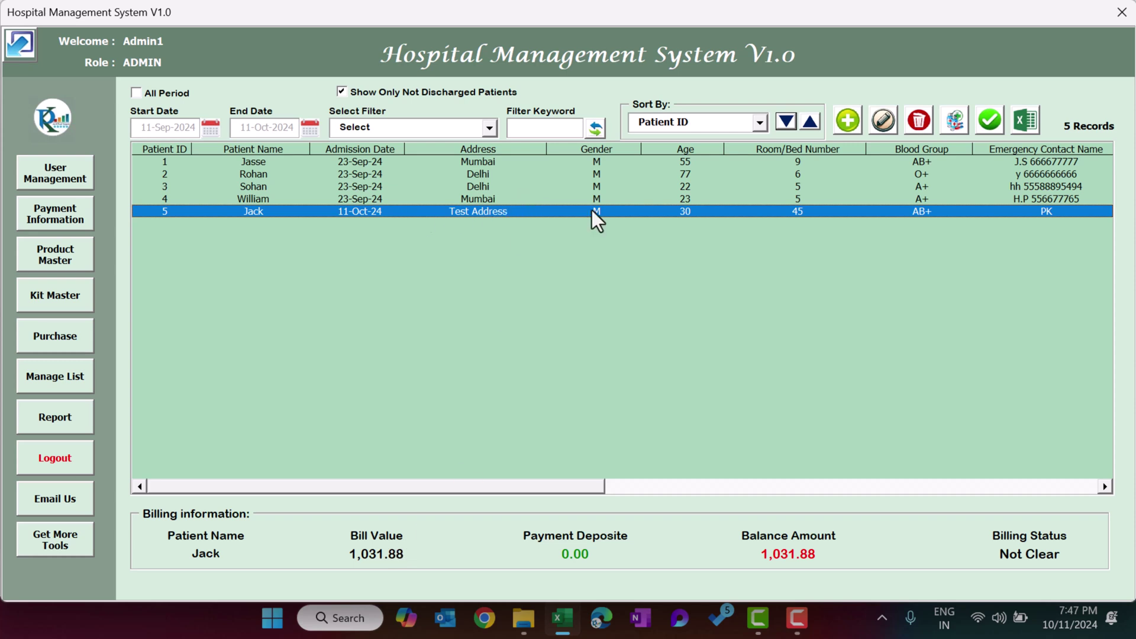
left_click(955, 123)
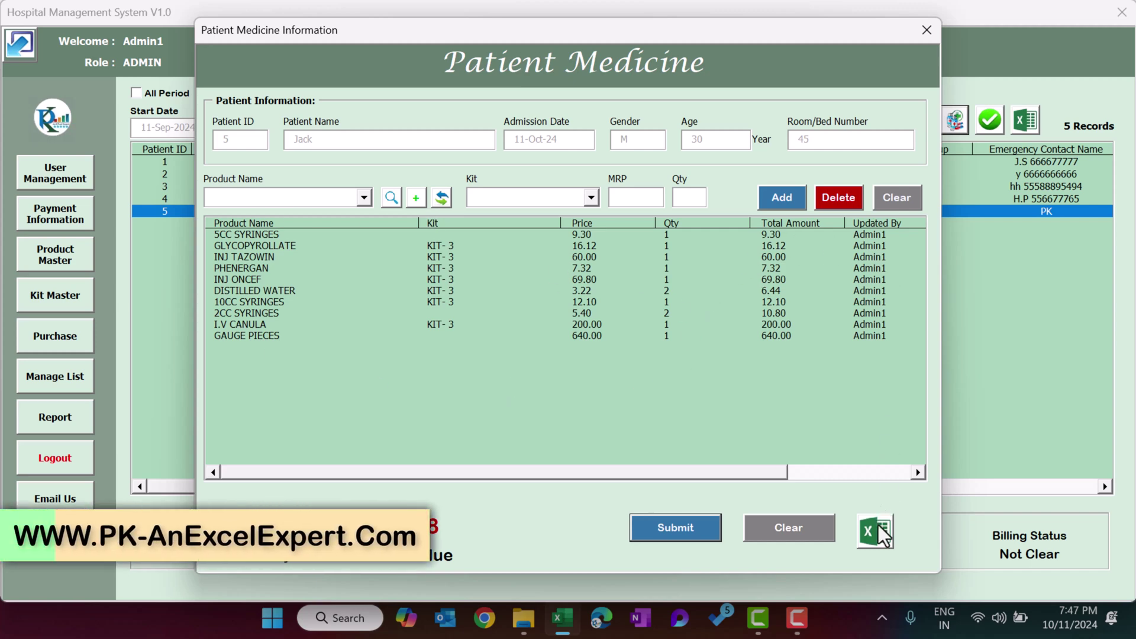
Export patient 5's medicines to a new workbook and widen column J for timestamps.
left_click(885, 539)
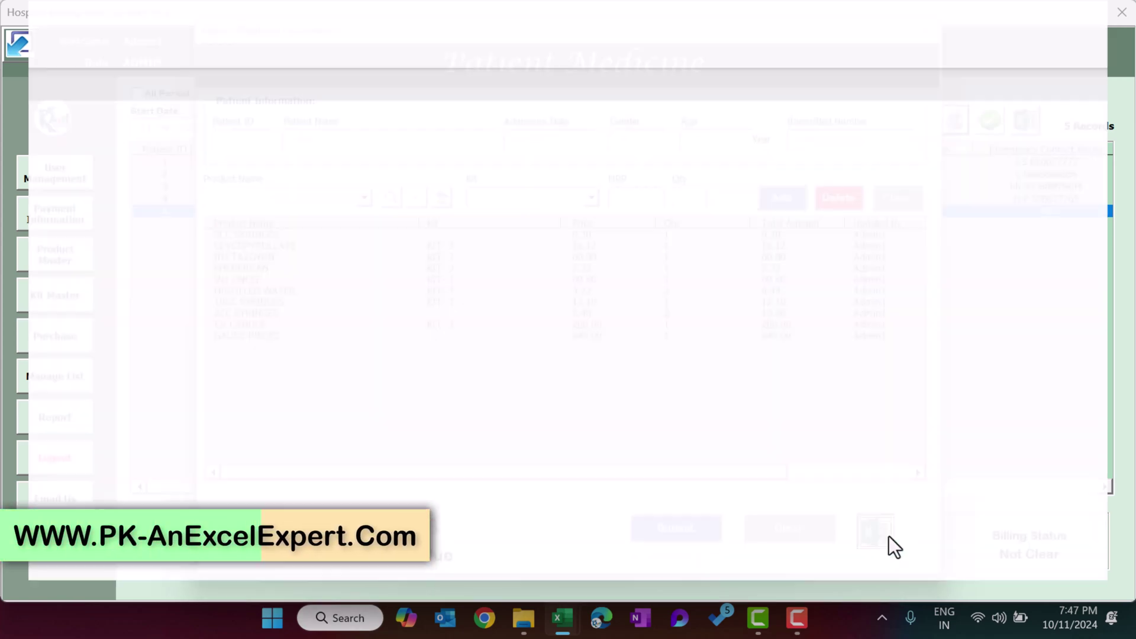
left_click(646, 370)
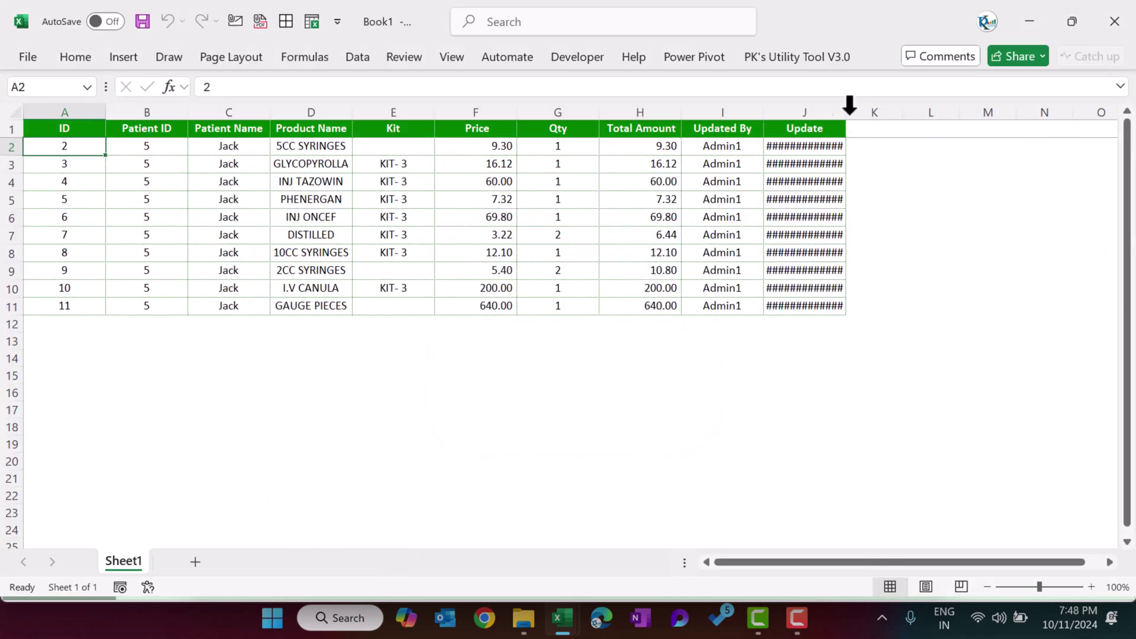
double_click(847, 113)
Select C2:I11, clear the selection with an empty cell, and close the workbook.
left_click_drag(246, 148, 707, 299)
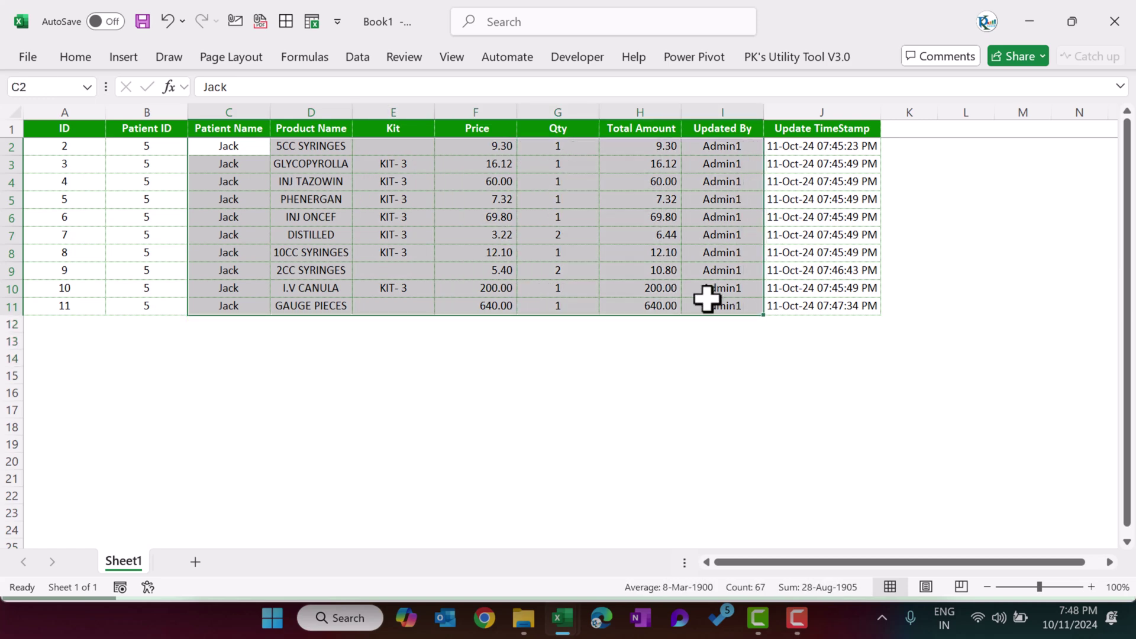
left_click(523, 406)
left_click(555, 293)
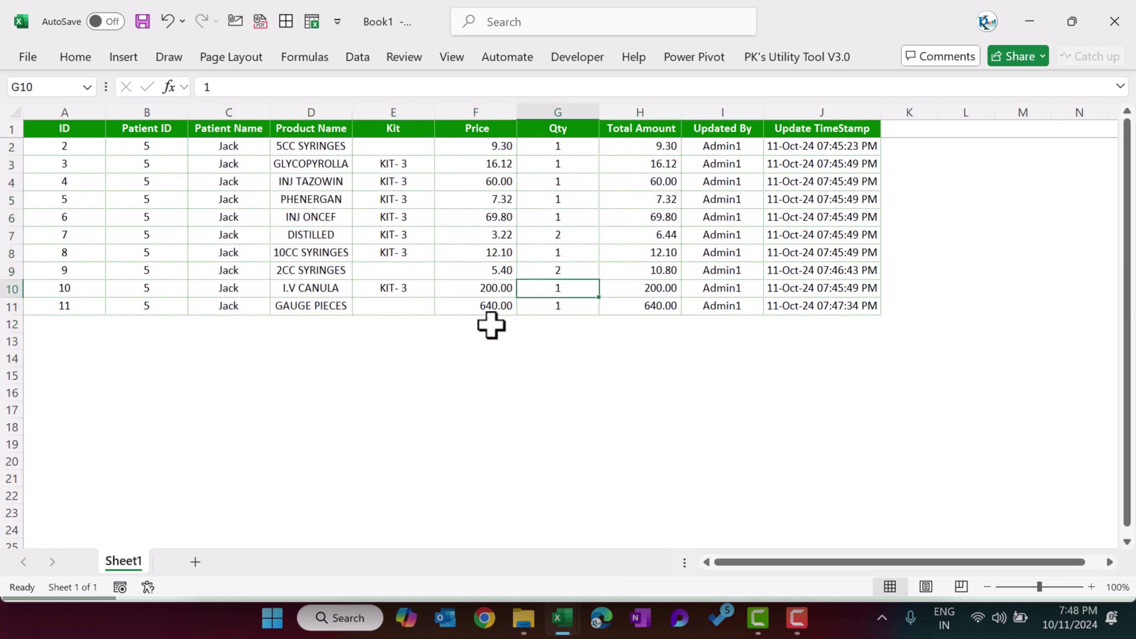
left_click(481, 354)
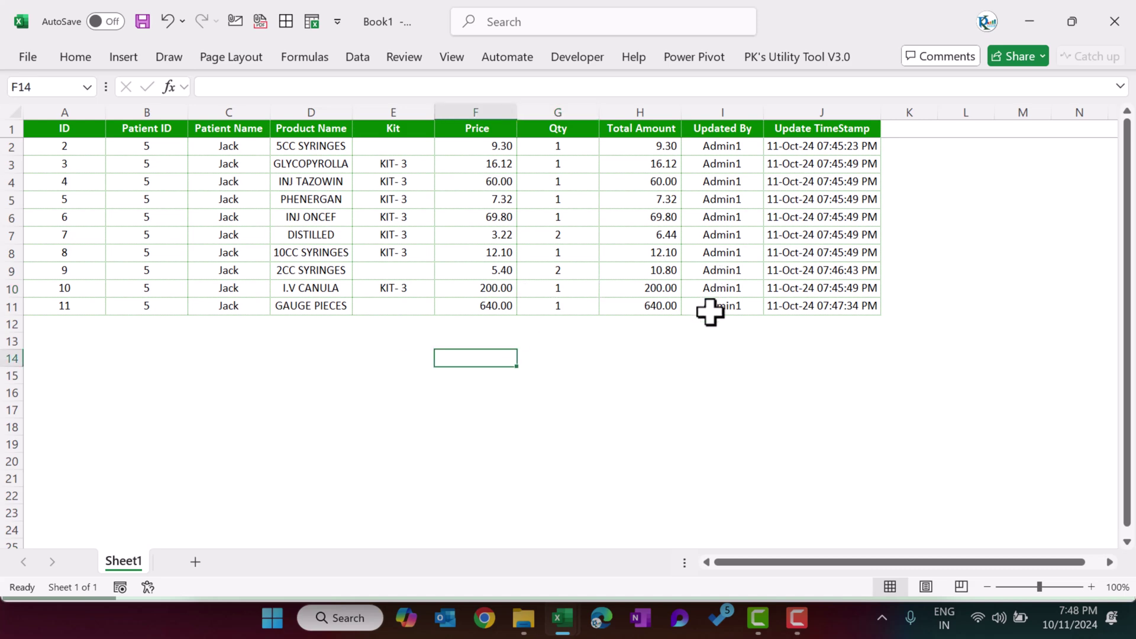
key("alt+F4")
Discard the exported workbook, close the medicine form, and open payment entry for patient 5.
left_click(634, 402)
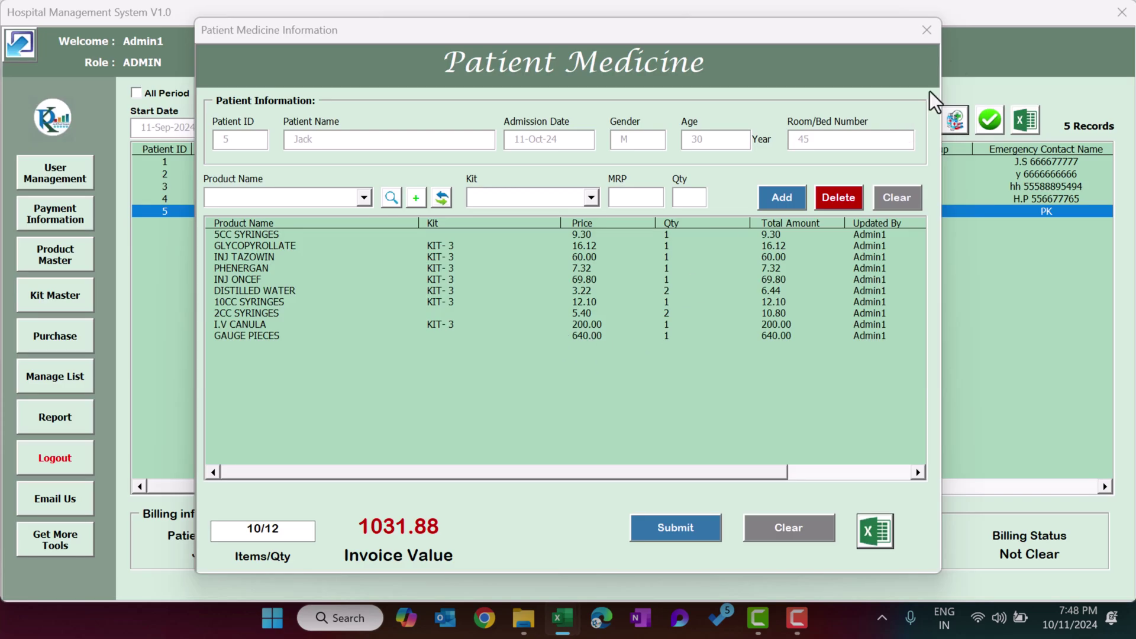
left_click(927, 29)
left_click(318, 175)
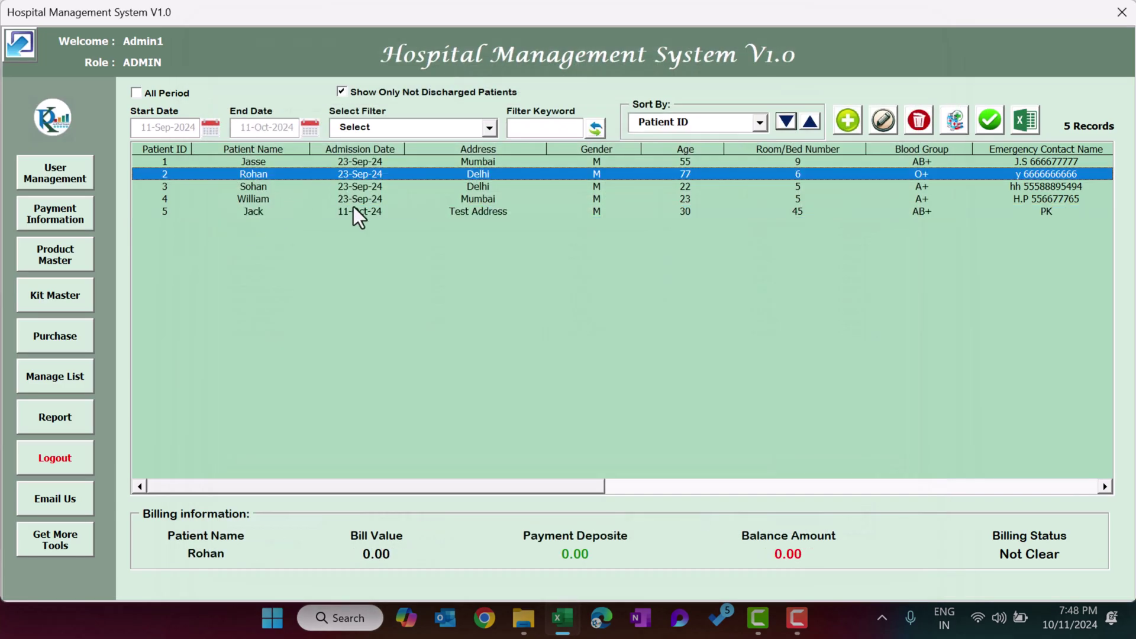
left_click(430, 212)
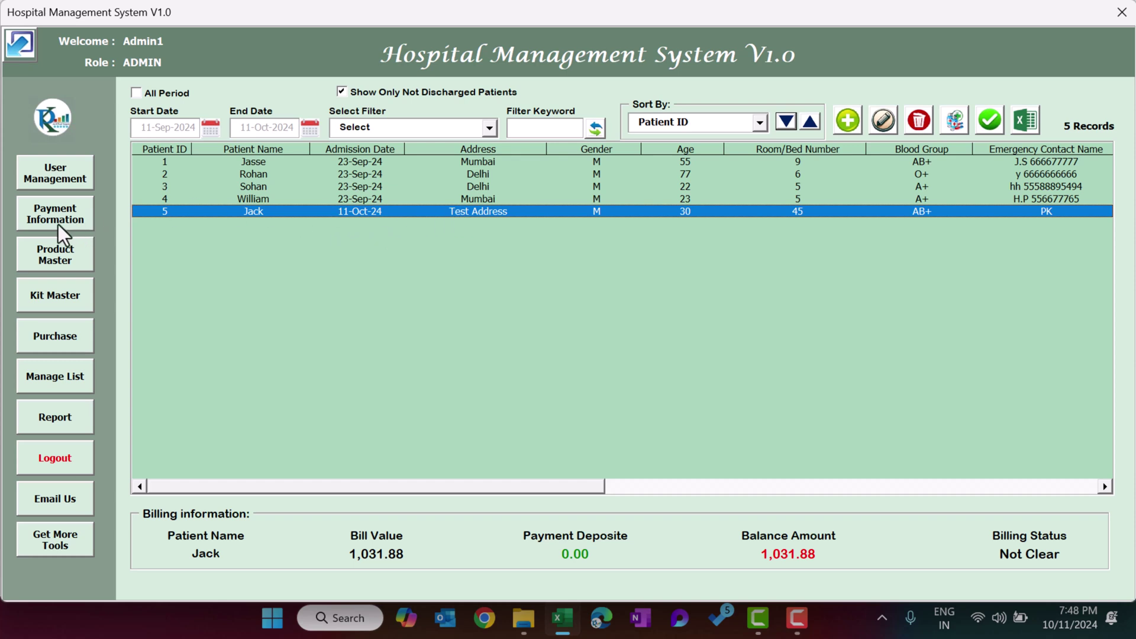
left_click(75, 218)
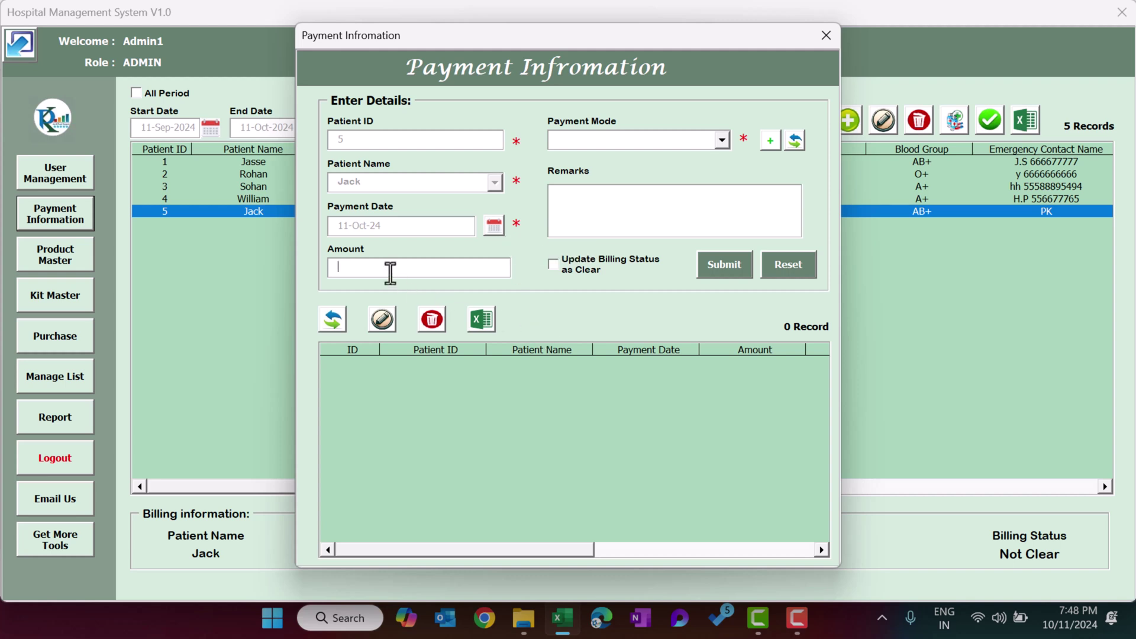
Enter a payment amount of 1000 with Cash as the payment mode.
type("1000")
left_click(658, 138)
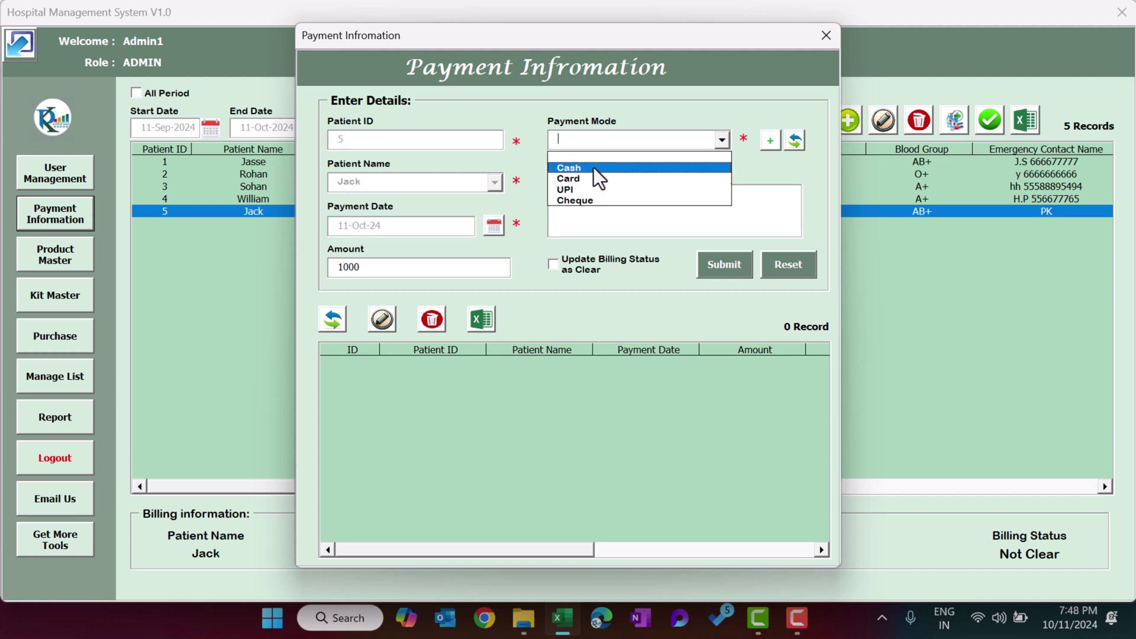
left_click(591, 169)
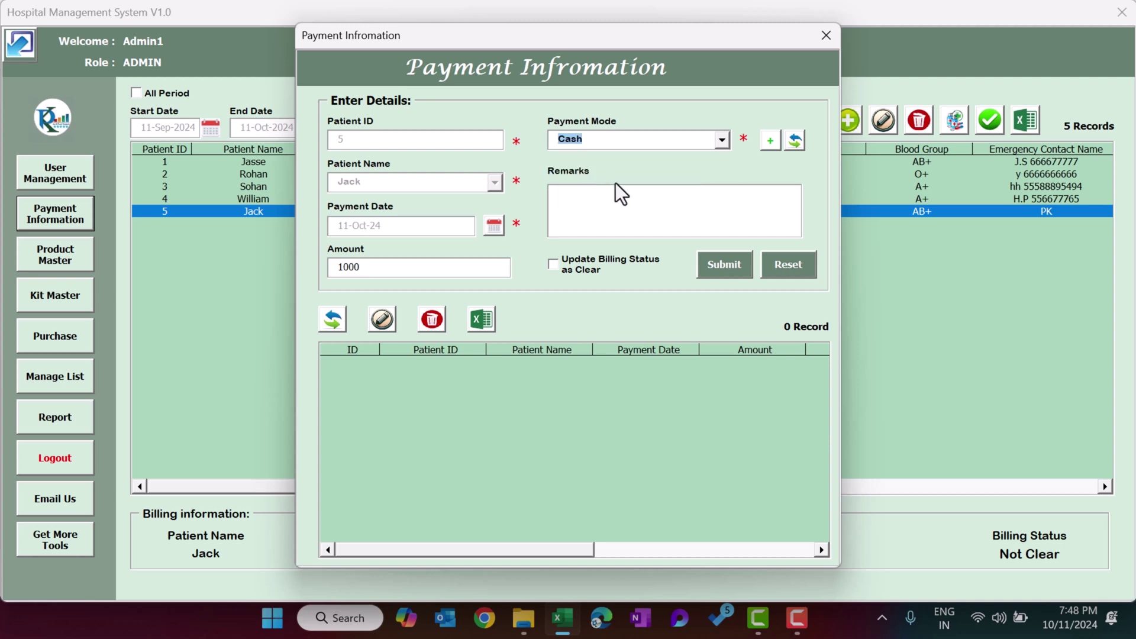
left_click(609, 136)
left_click(764, 143)
left_click(768, 144)
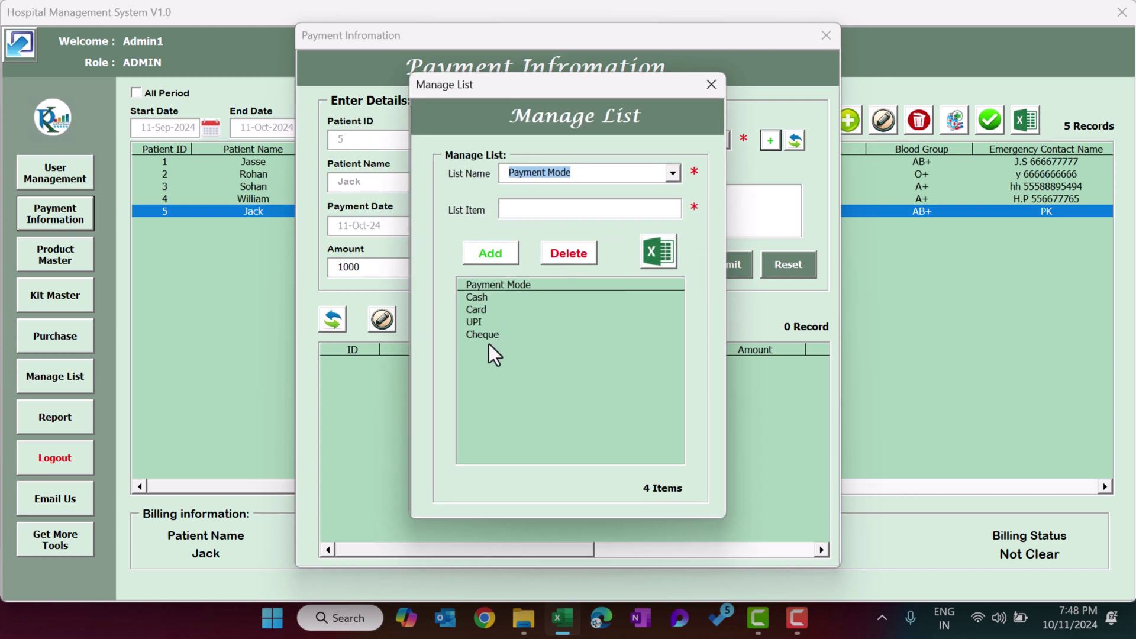
left_click(534, 210)
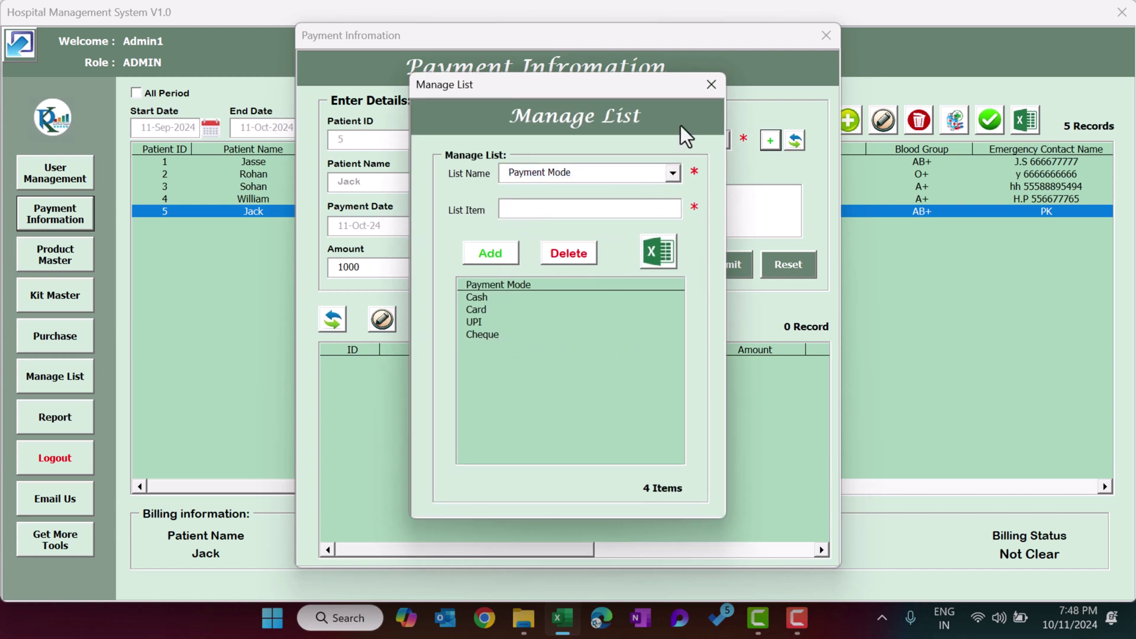
left_click(709, 83)
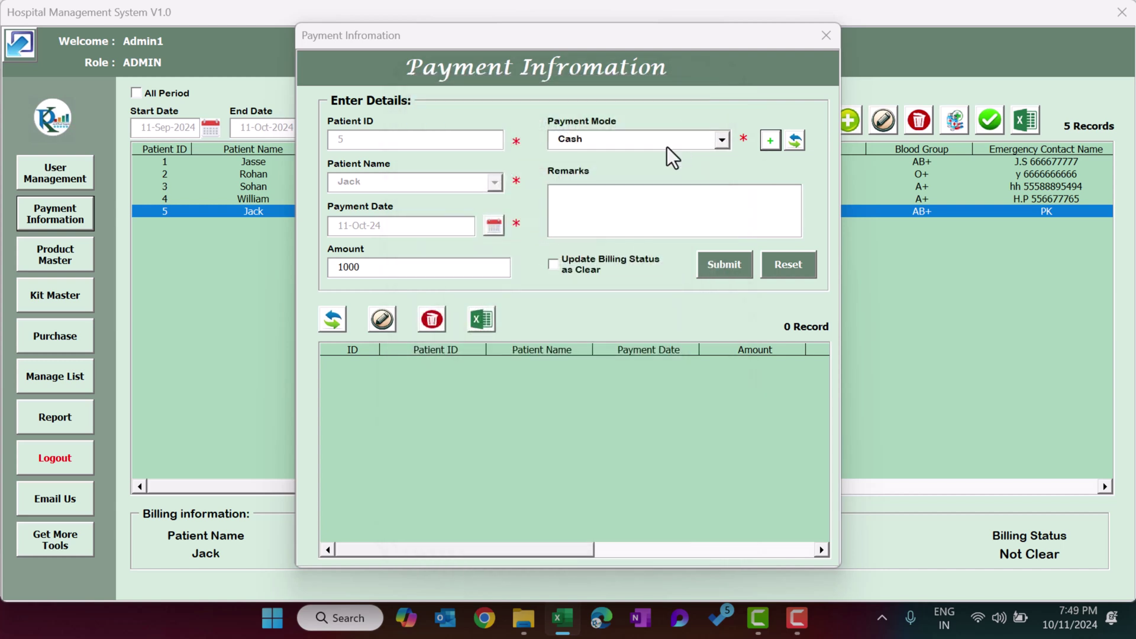
left_click(573, 219)
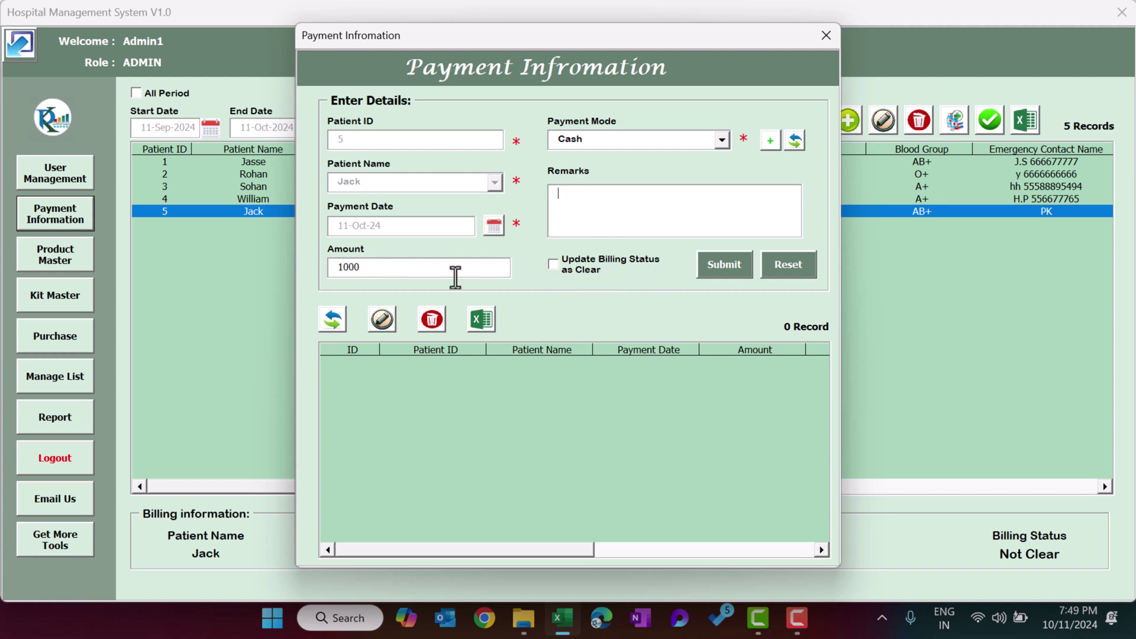
Submit the 1000 cash payment, acknowledge Done, and close Payment Information.
left_click(731, 266)
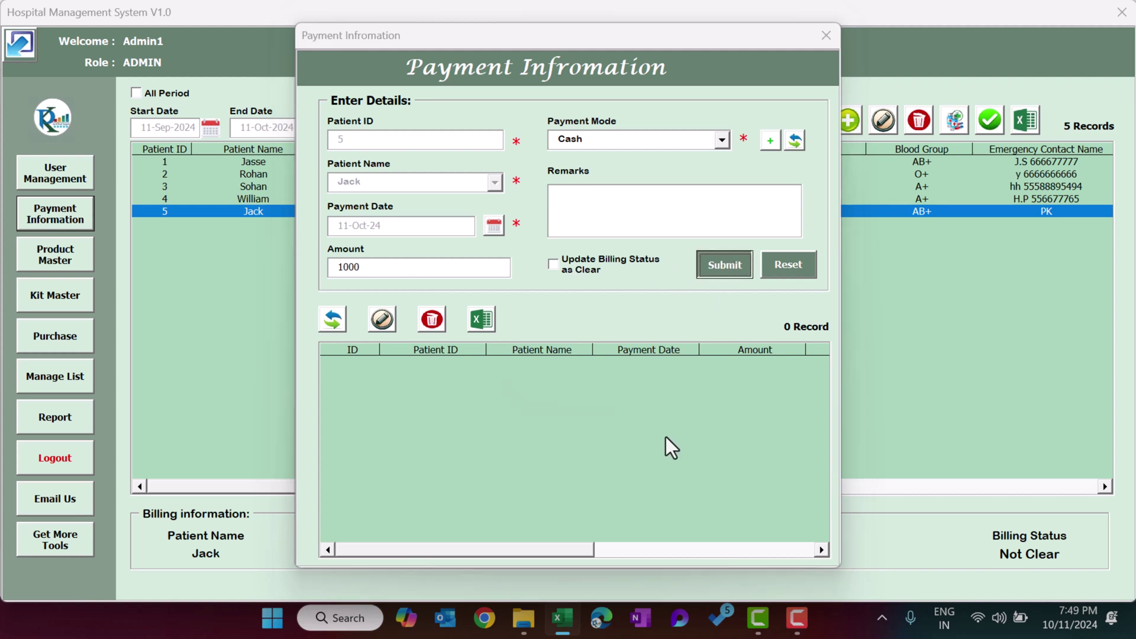
left_click(577, 363)
left_click(445, 363)
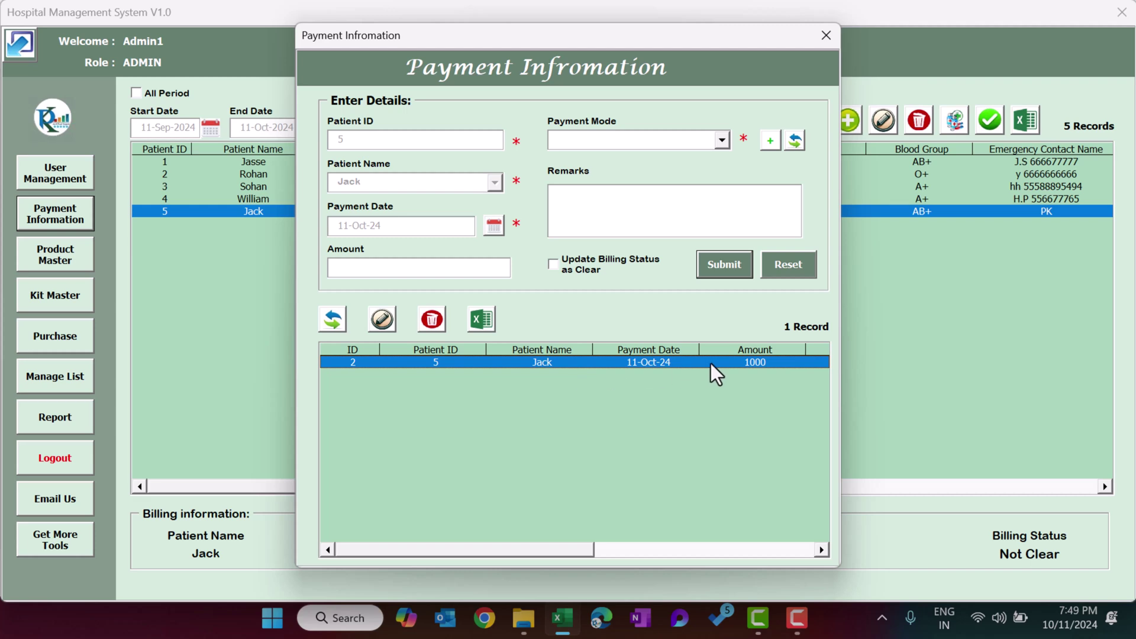
left_click(826, 36)
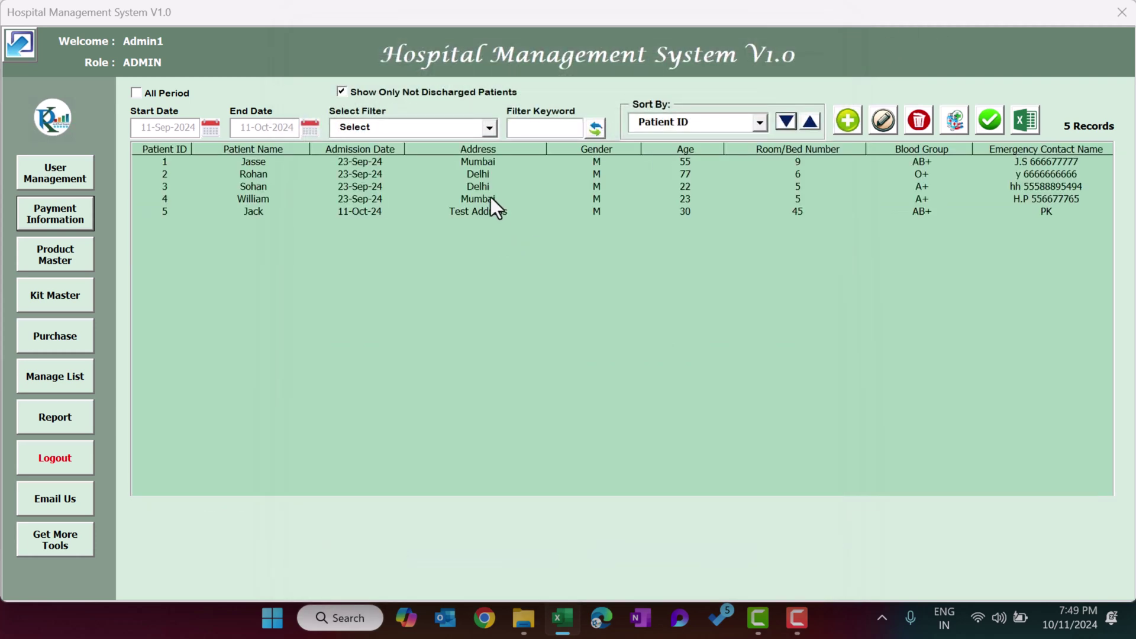
View patient 5's record showing 1,000.00 deposited against 1,031.88, leaving 31.88 due.
left_click(491, 199)
left_click(483, 212)
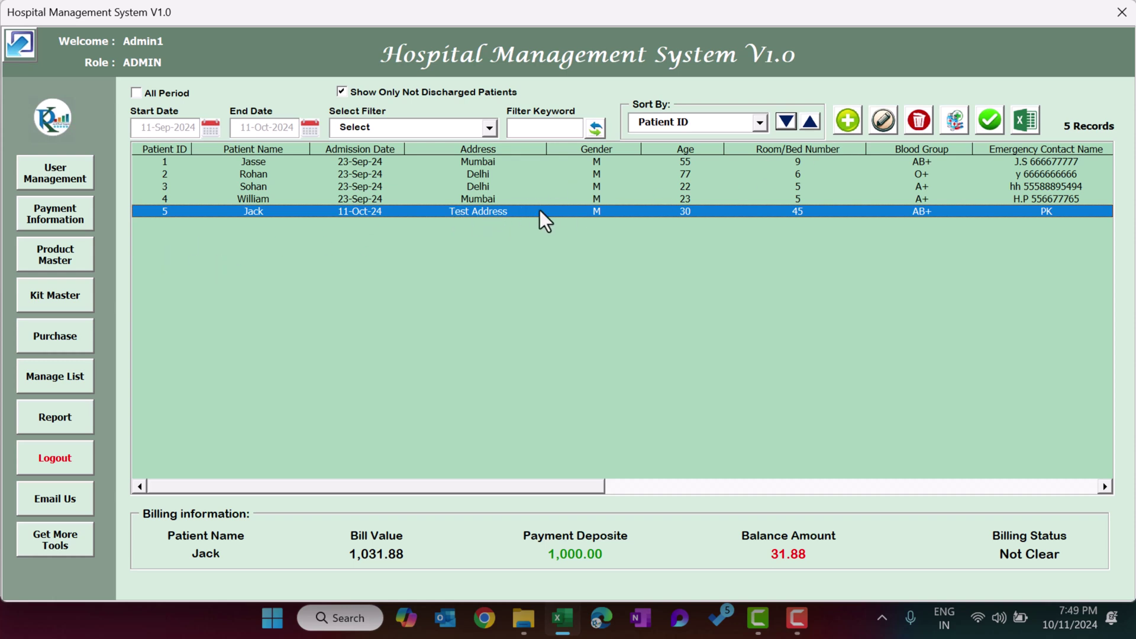
left_click(890, 123)
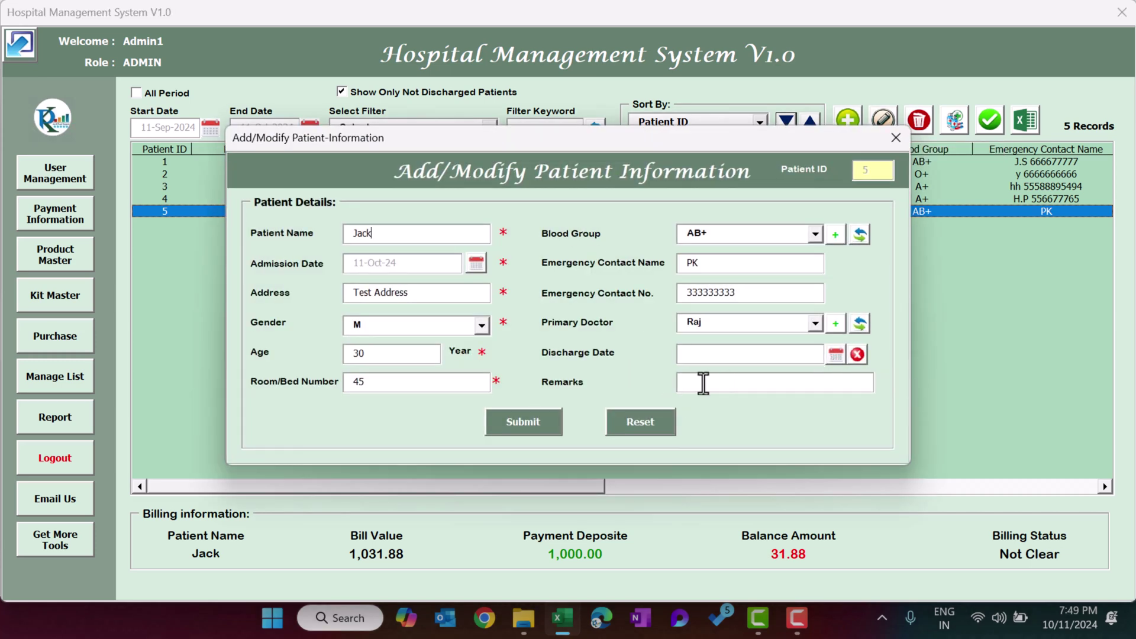
left_click(896, 137)
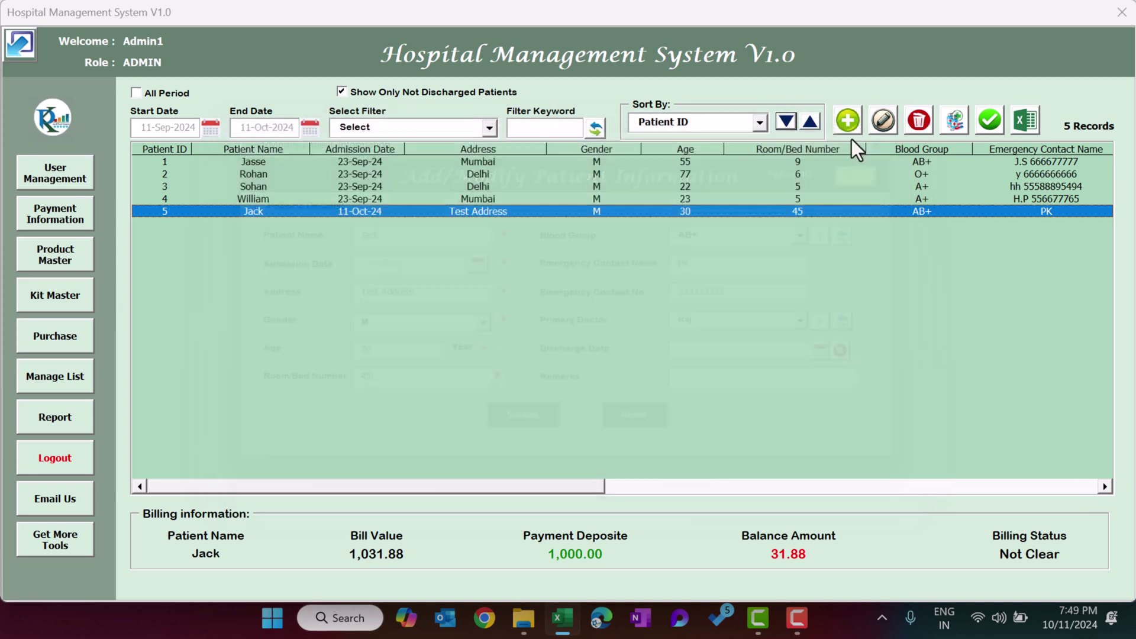
Enter a 31.88 payment for patient 5 with Cash as the payment mode.
left_click(76, 220)
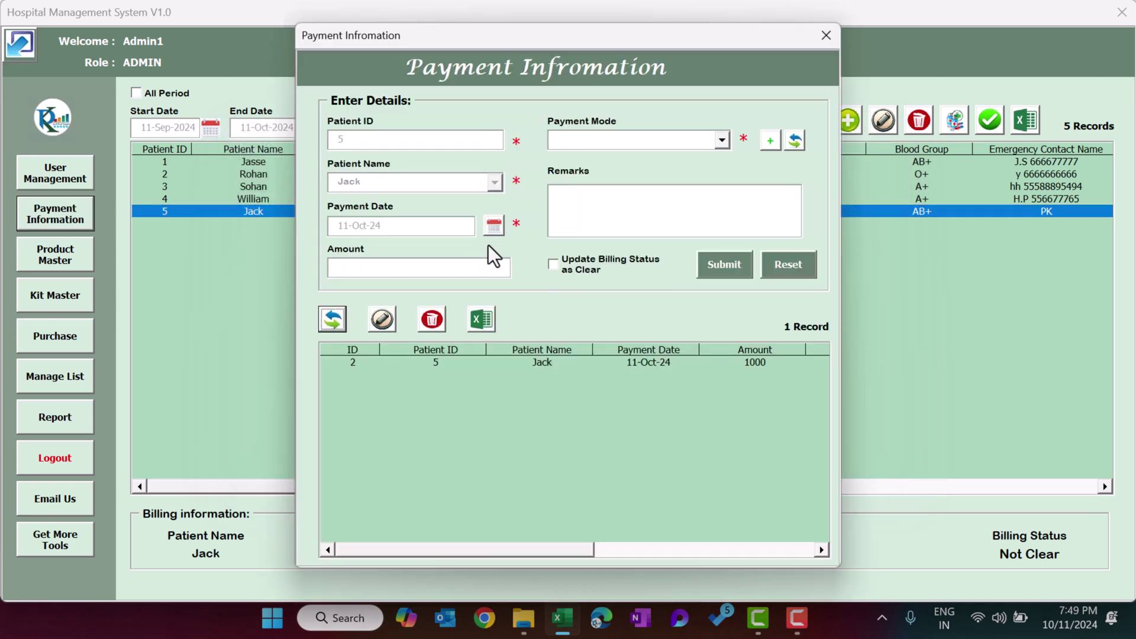
left_click(419, 274)
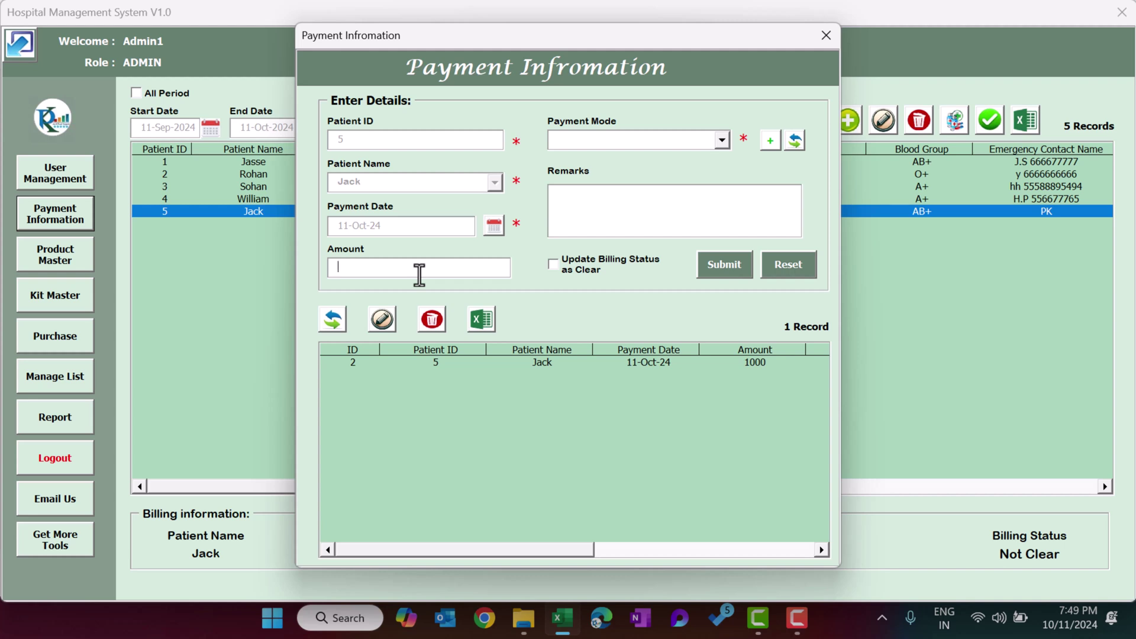
left_click_drag(600, 27, 512, 20)
type("31.88")
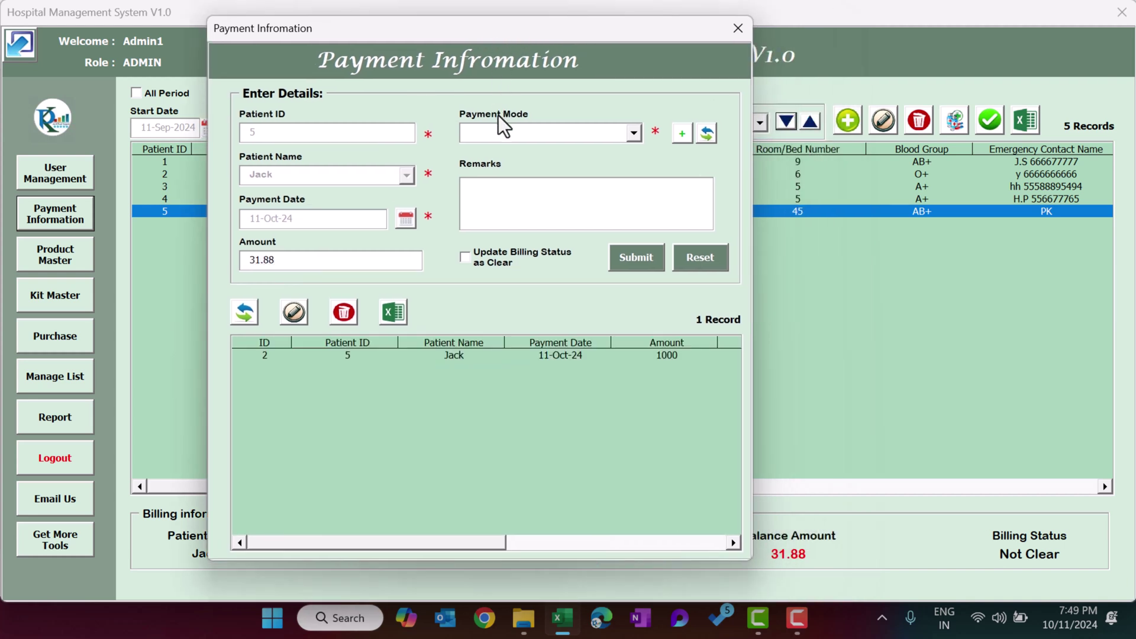
left_click(502, 131)
left_click(507, 158)
Set the billing status to Clear and submit the 31.88 payment.
left_click(505, 261)
left_click(651, 261)
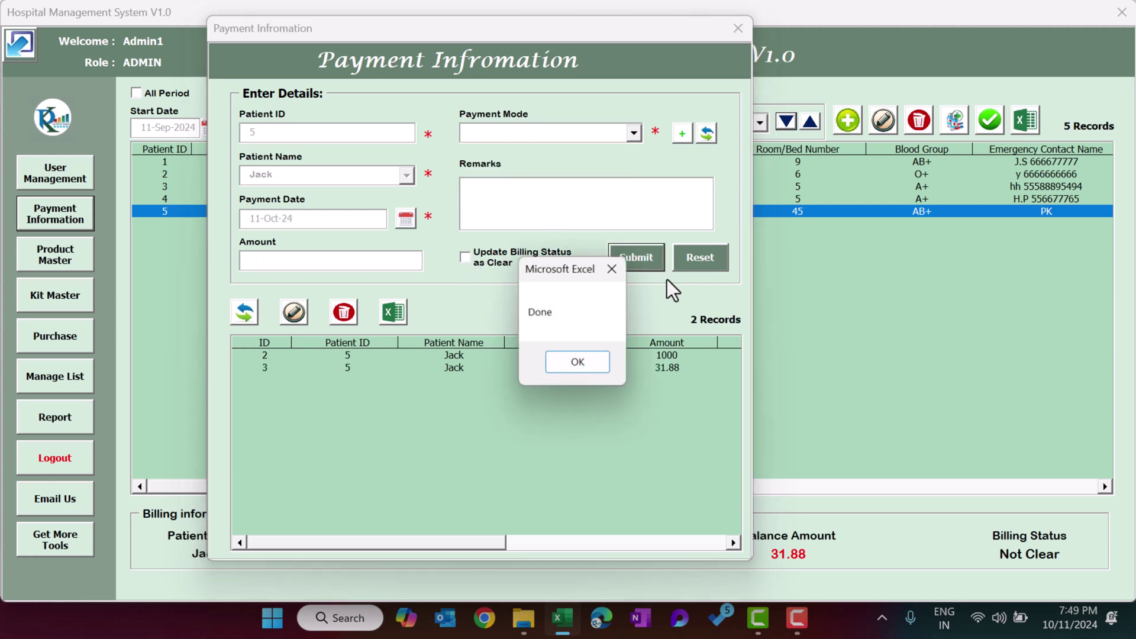
left_click(584, 368)
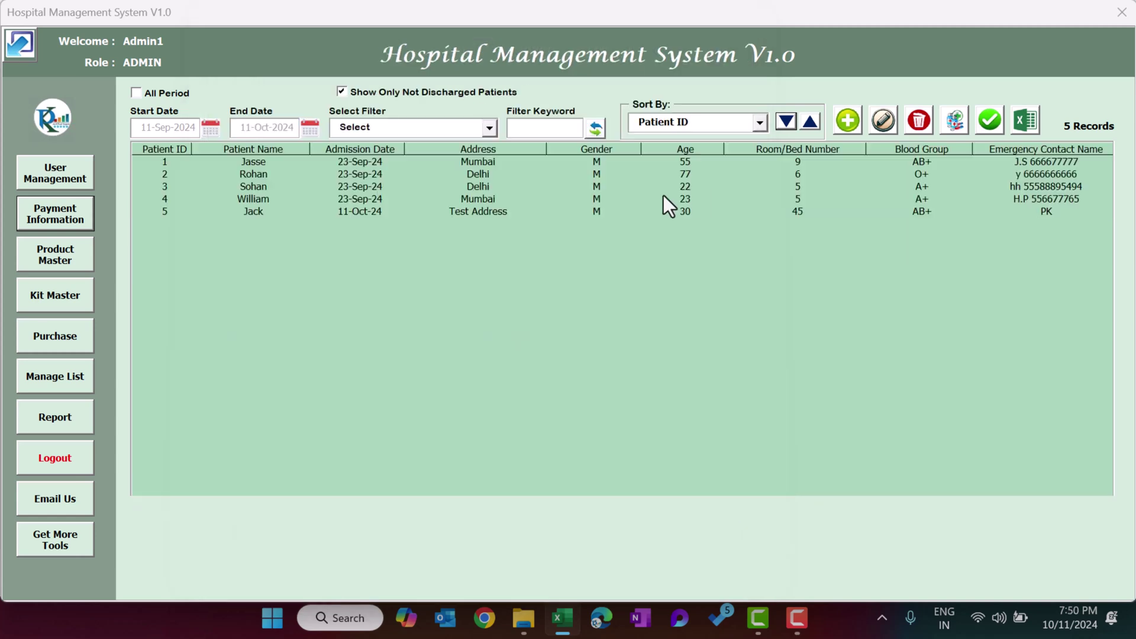
left_click(663, 199)
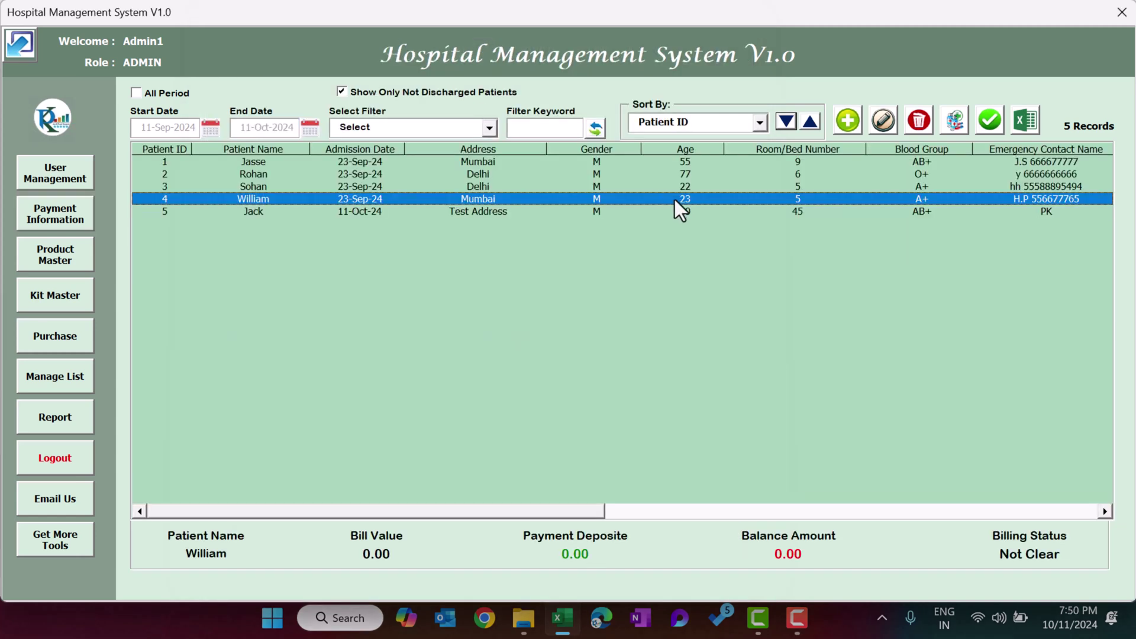
Compare patients 5 and 4, then review patient 5's payment records.
left_click(649, 211)
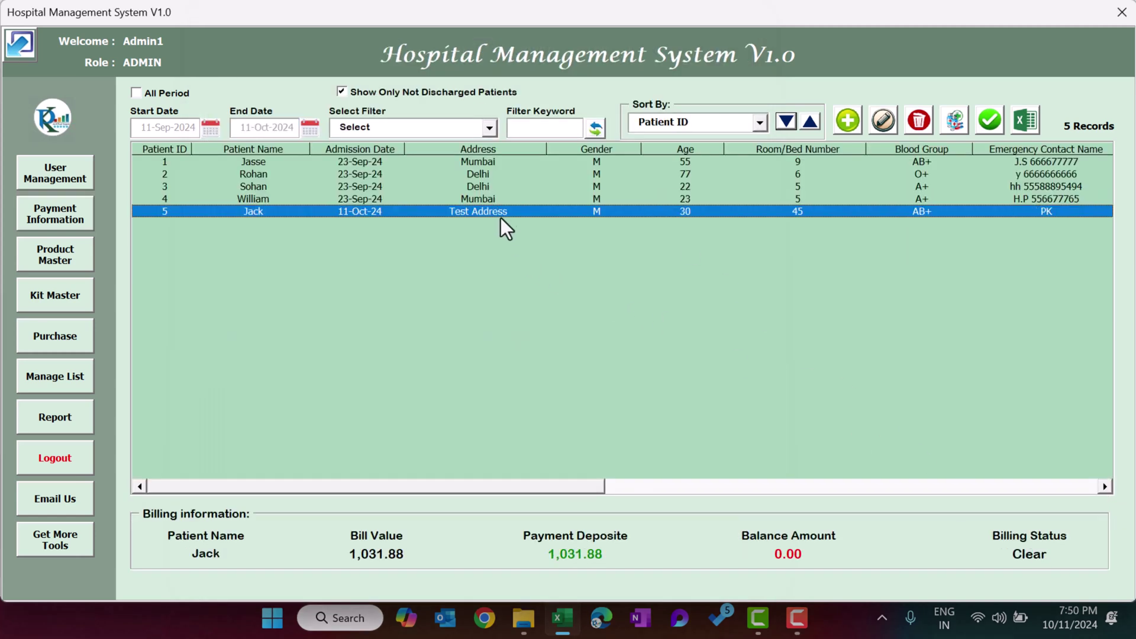
left_click(502, 199)
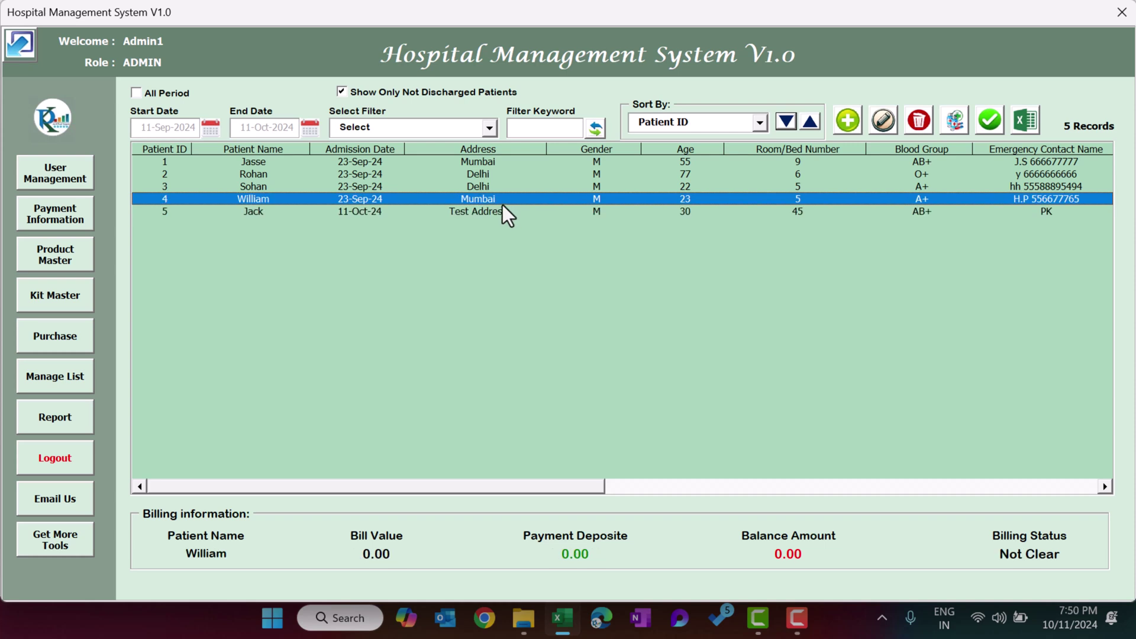
left_click(471, 214)
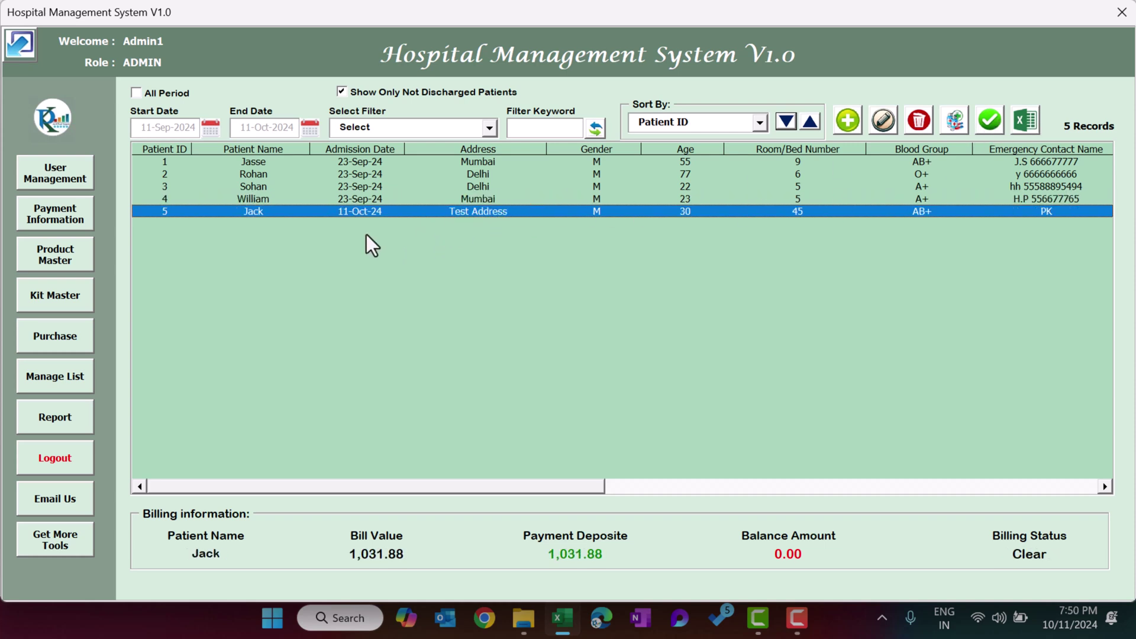
left_click(71, 220)
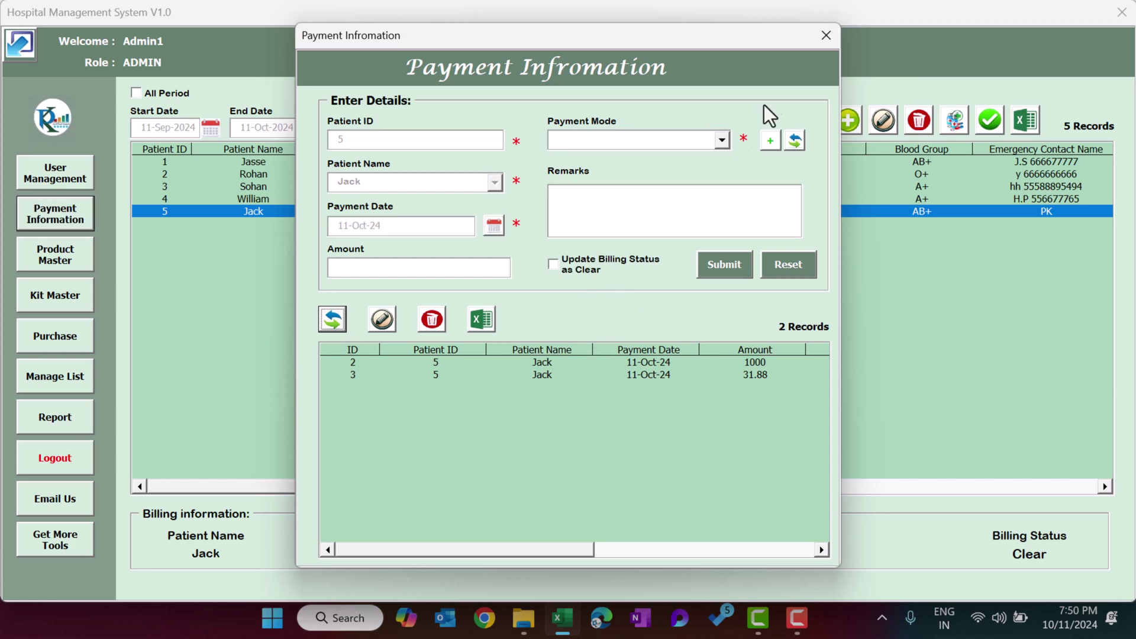
left_click(826, 36)
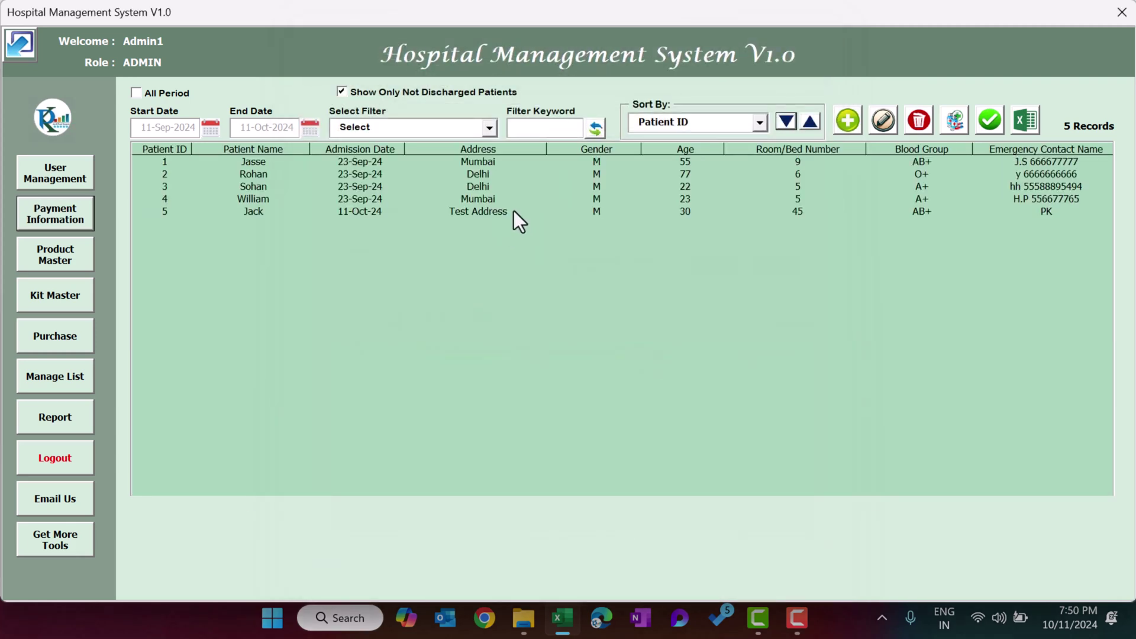
Mark patient 5's billing as Clear and confirm, then select the first patient.
left_click(997, 121)
left_click(632, 371)
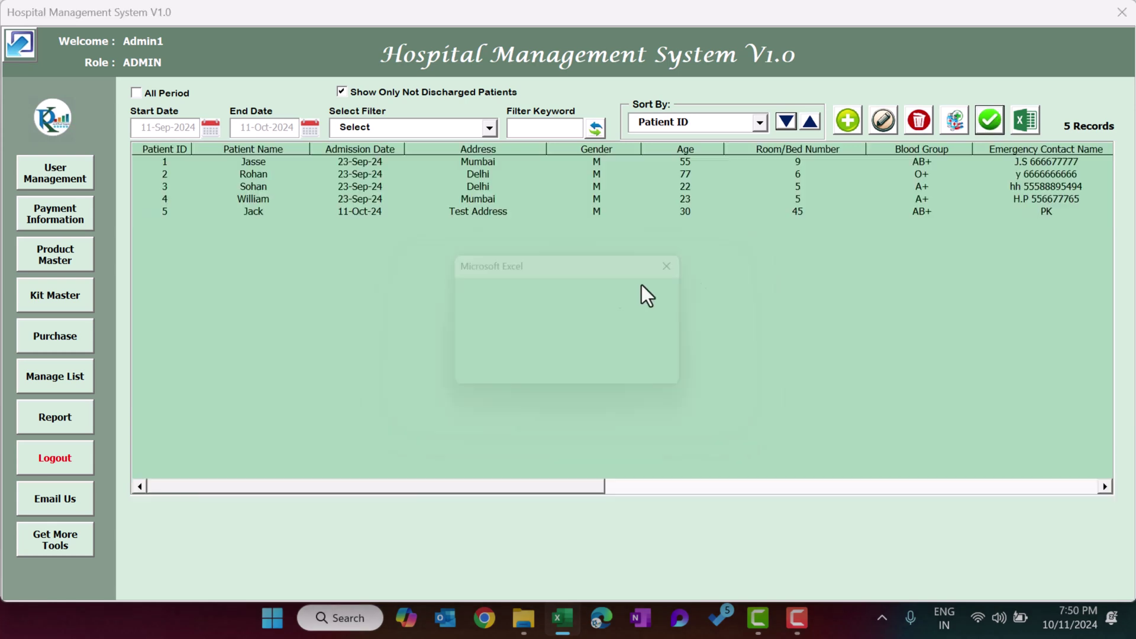
left_click(654, 372)
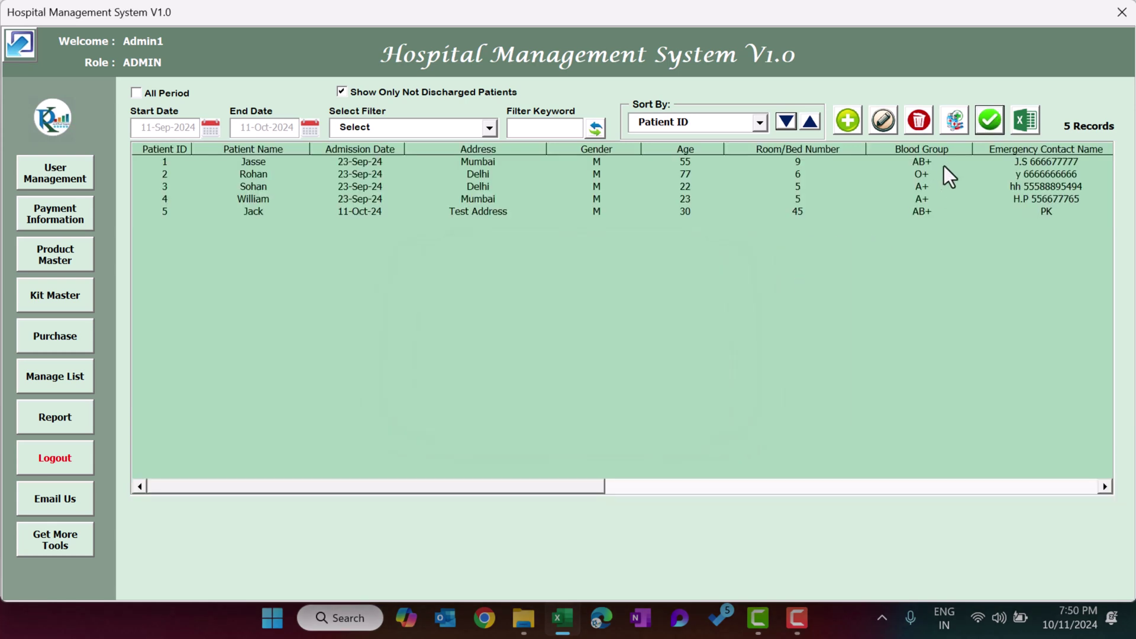
left_click(913, 161)
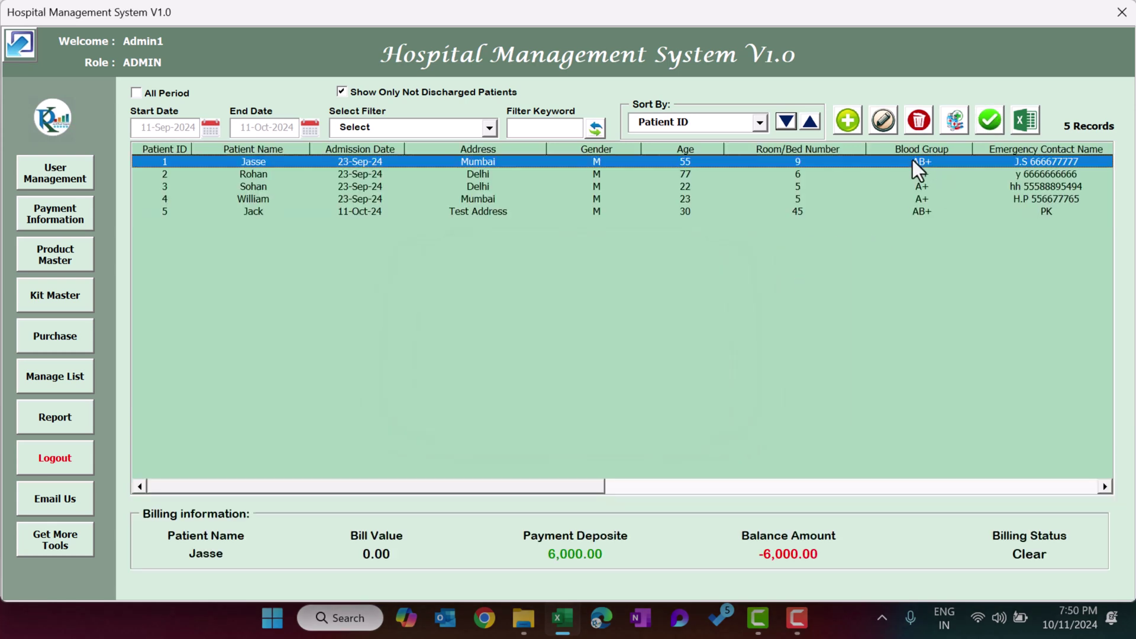
left_click(1032, 120)
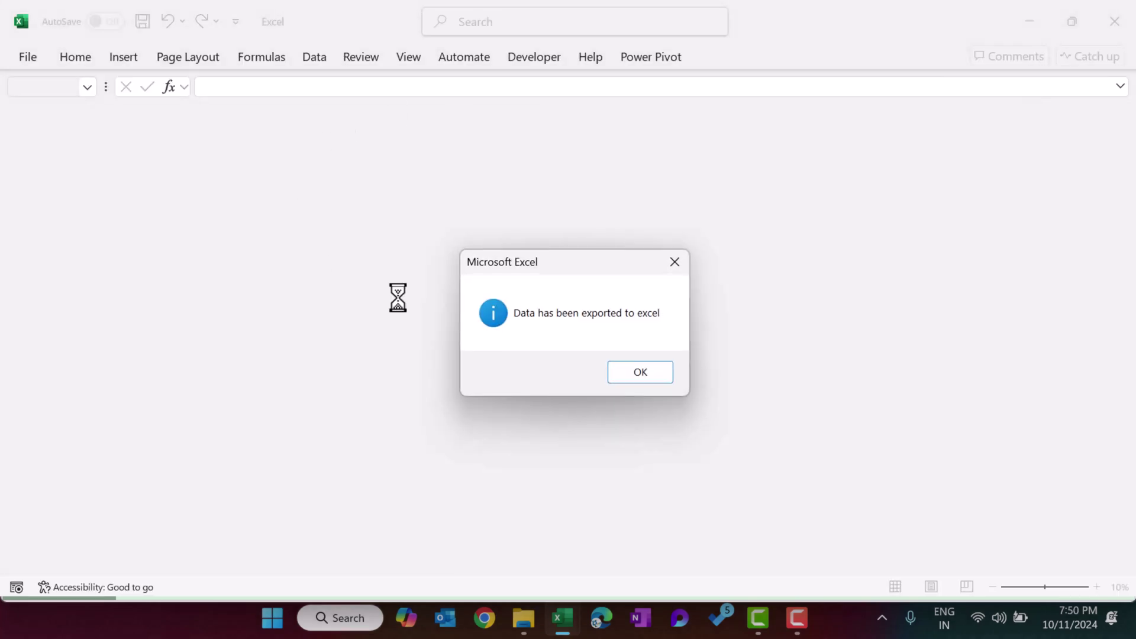
left_click(640, 372)
left_click_drag(215, 164, 864, 168)
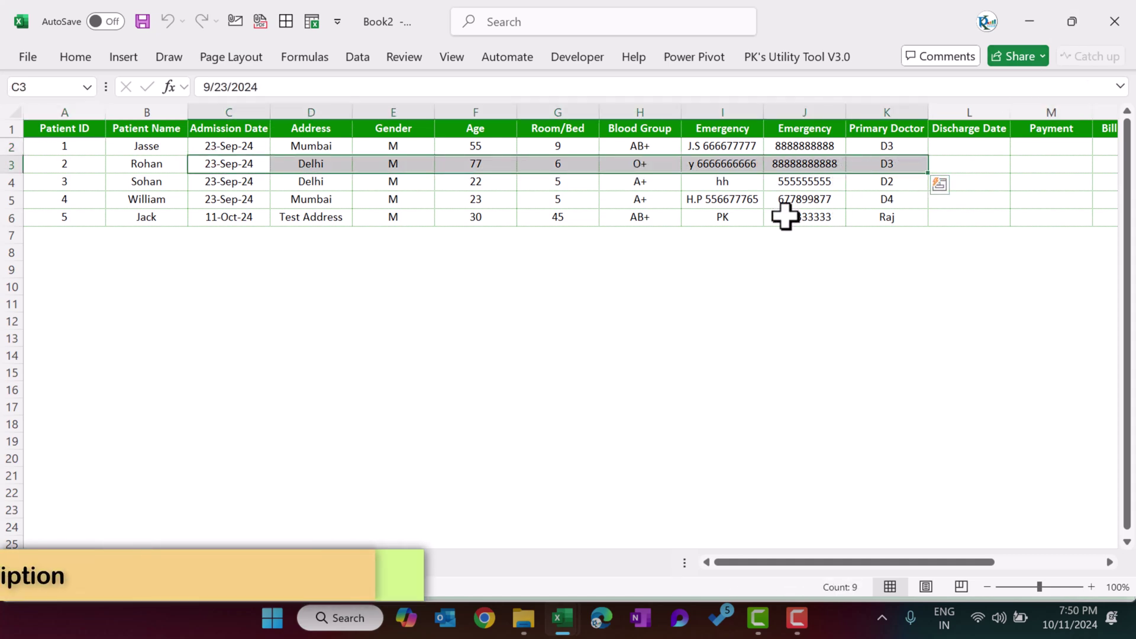
key("alt+F4")
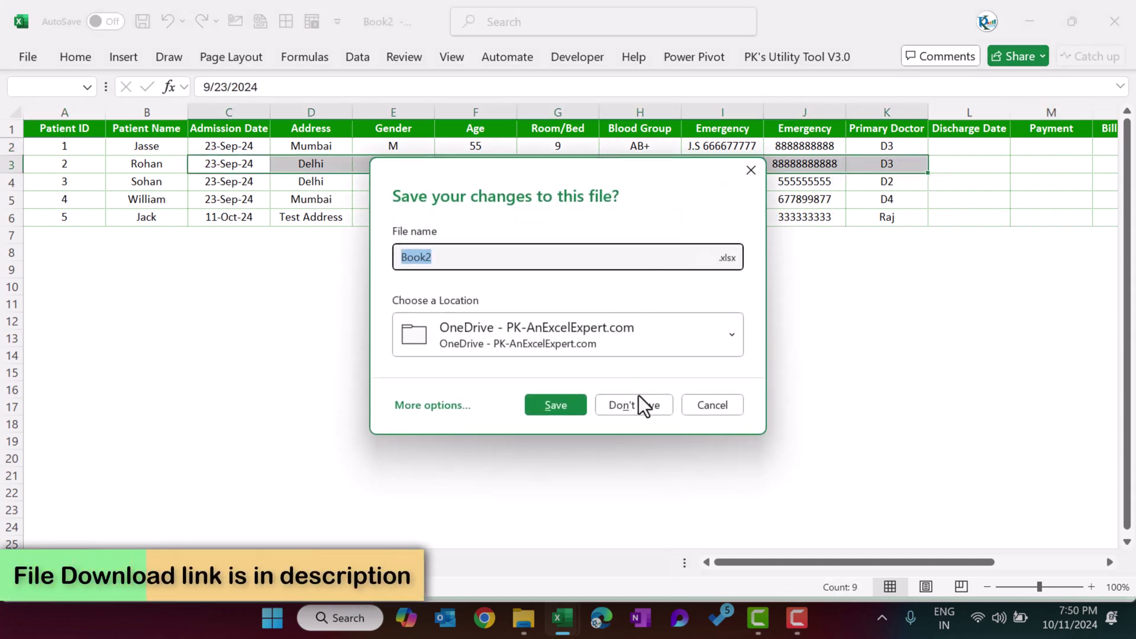
left_click(635, 398)
left_click(486, 186)
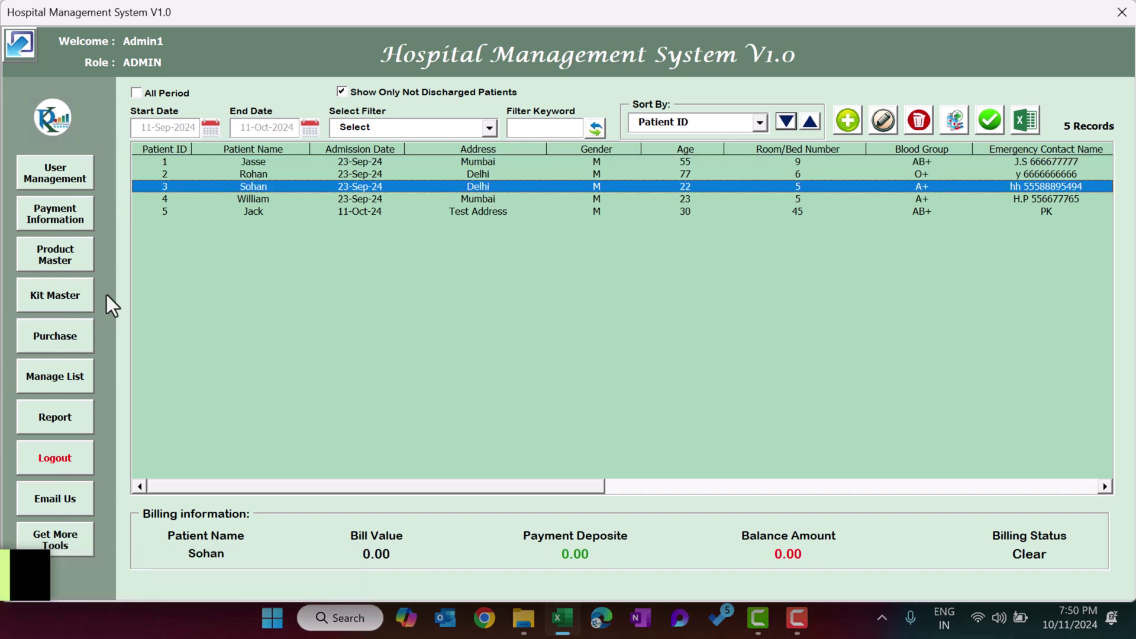
left_click(148, 165)
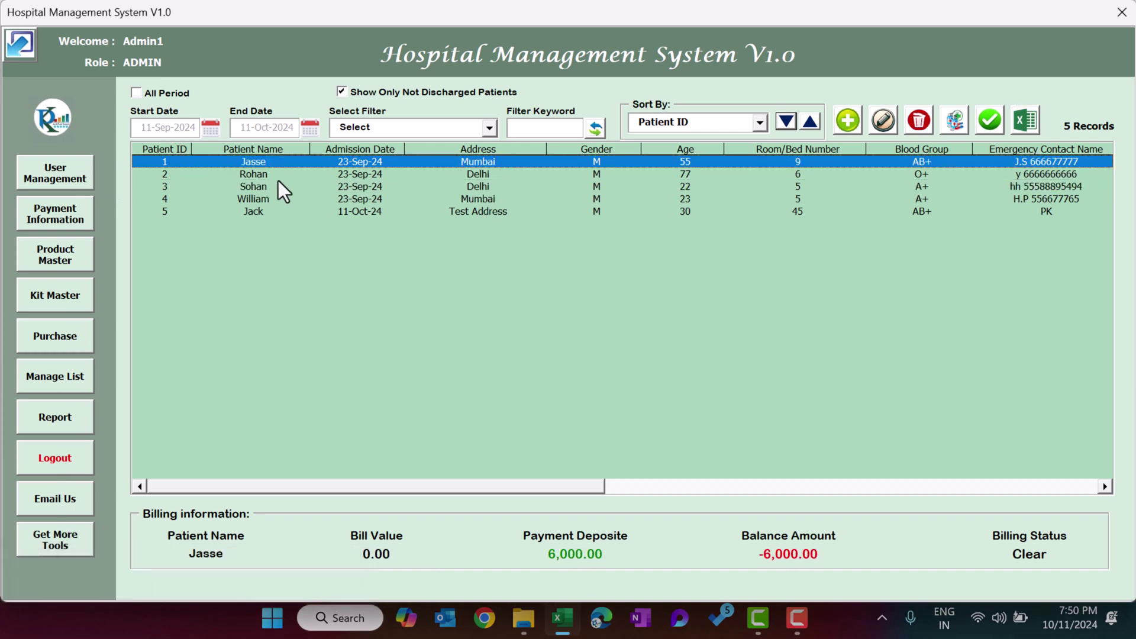
Enter a new user name and password in User Management.
left_click(79, 179)
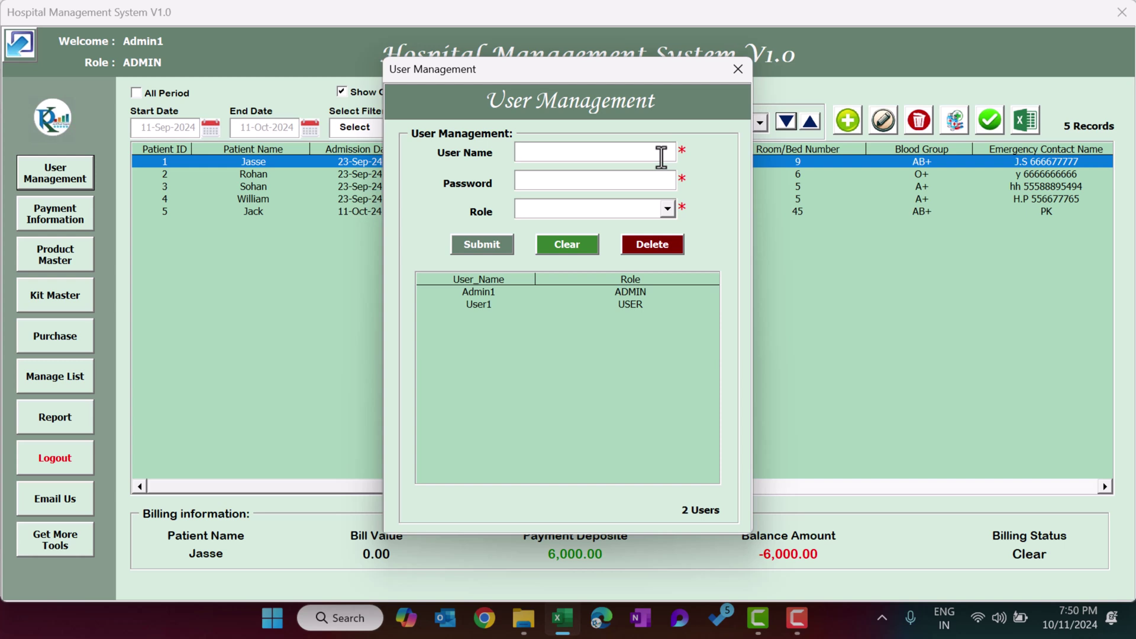
left_click(563, 207)
left_click(560, 150)
type("PK")
key("Tab")
type("****")
Give the new account the USER role, save it, and close User Management.
left_click(638, 213)
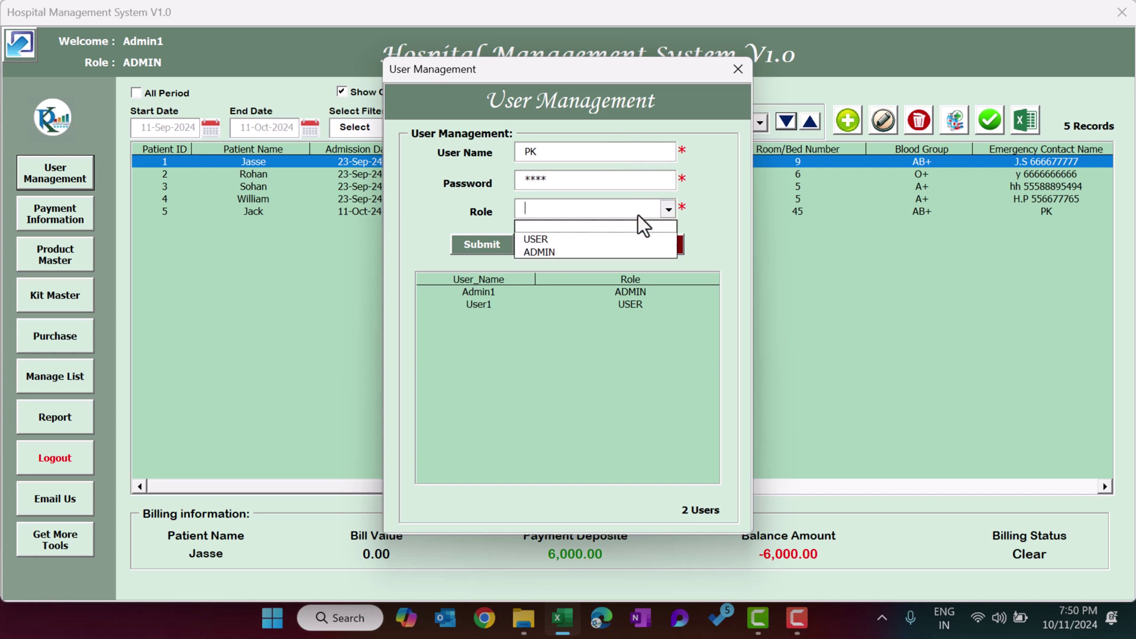
left_click(576, 241)
left_click(490, 245)
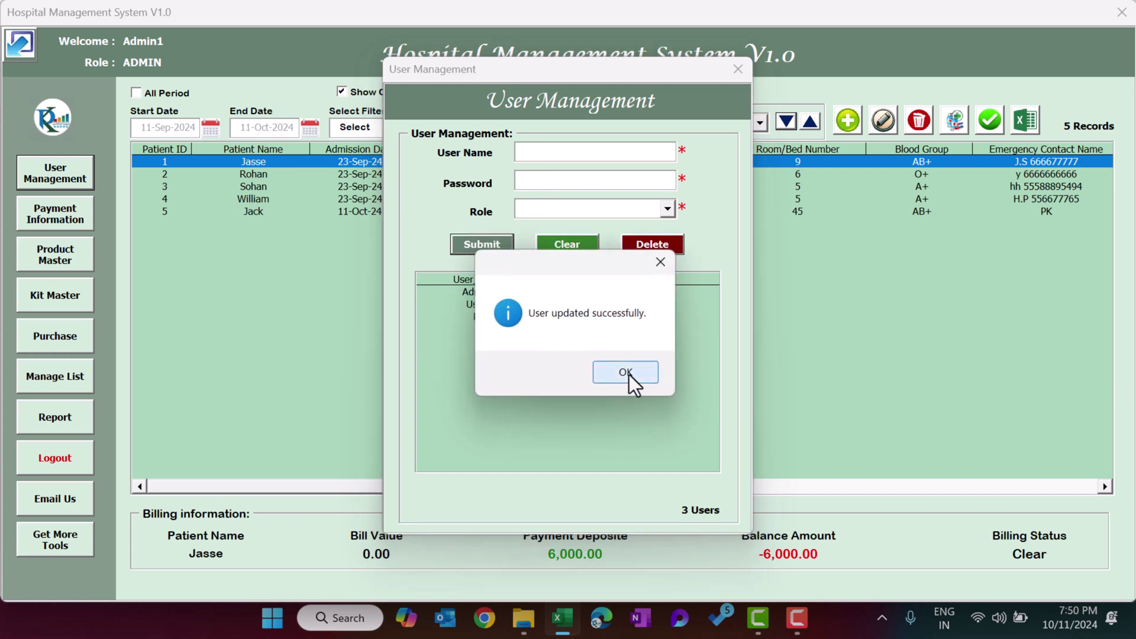
left_click(626, 373)
left_click(657, 317)
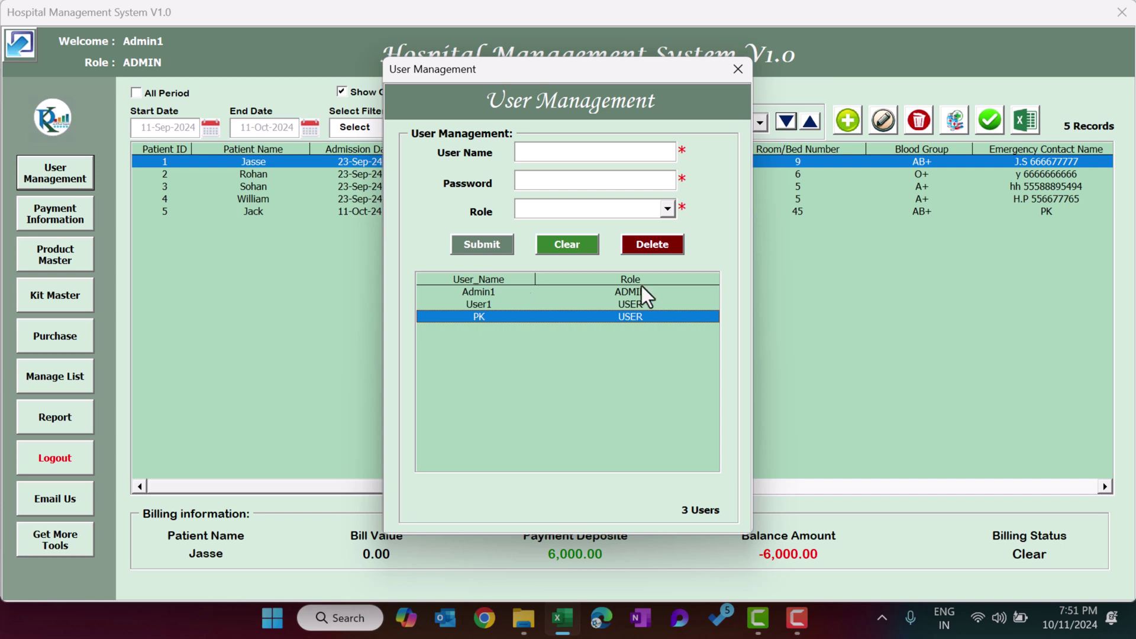
left_click(737, 69)
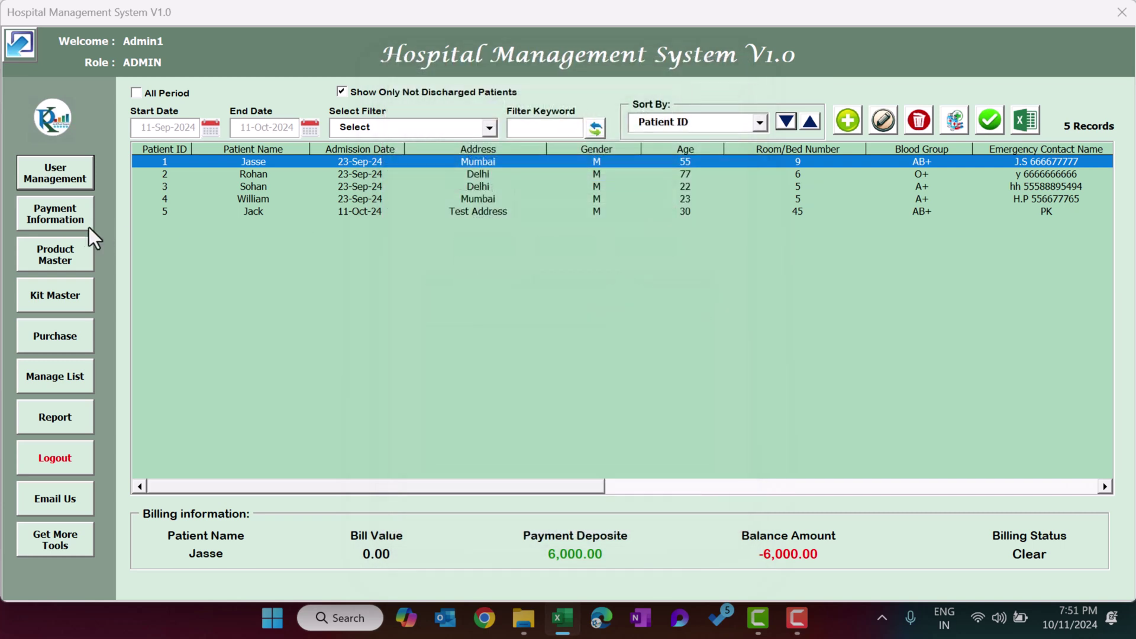
left_click(319, 211)
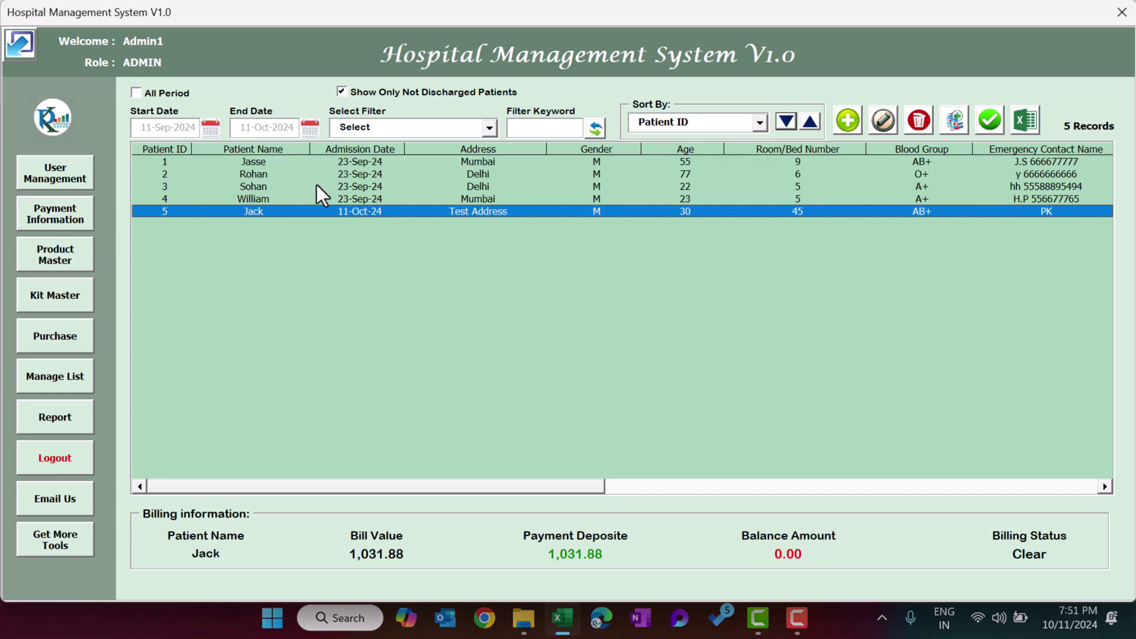
left_click(374, 202)
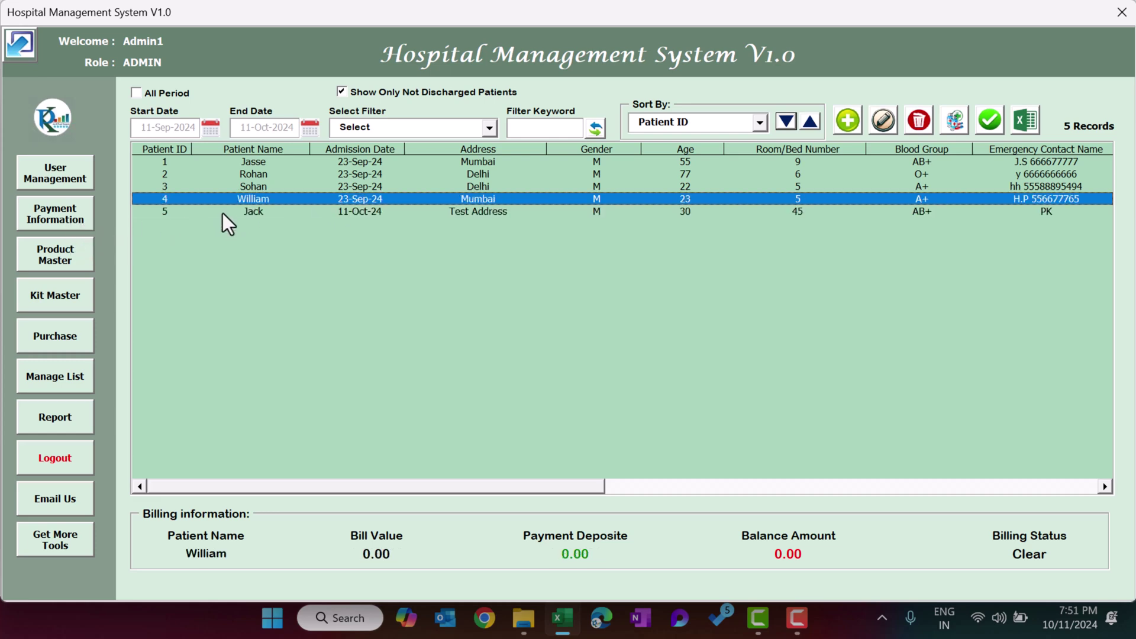
left_click(223, 212)
left_click(74, 219)
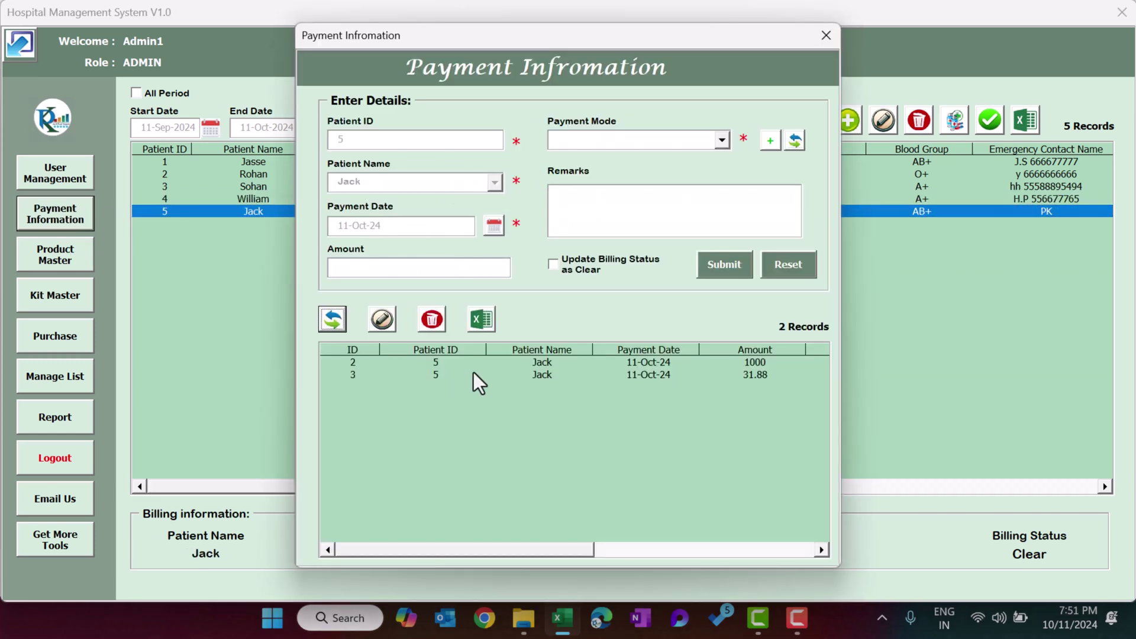
left_click(535, 376)
left_click(548, 362)
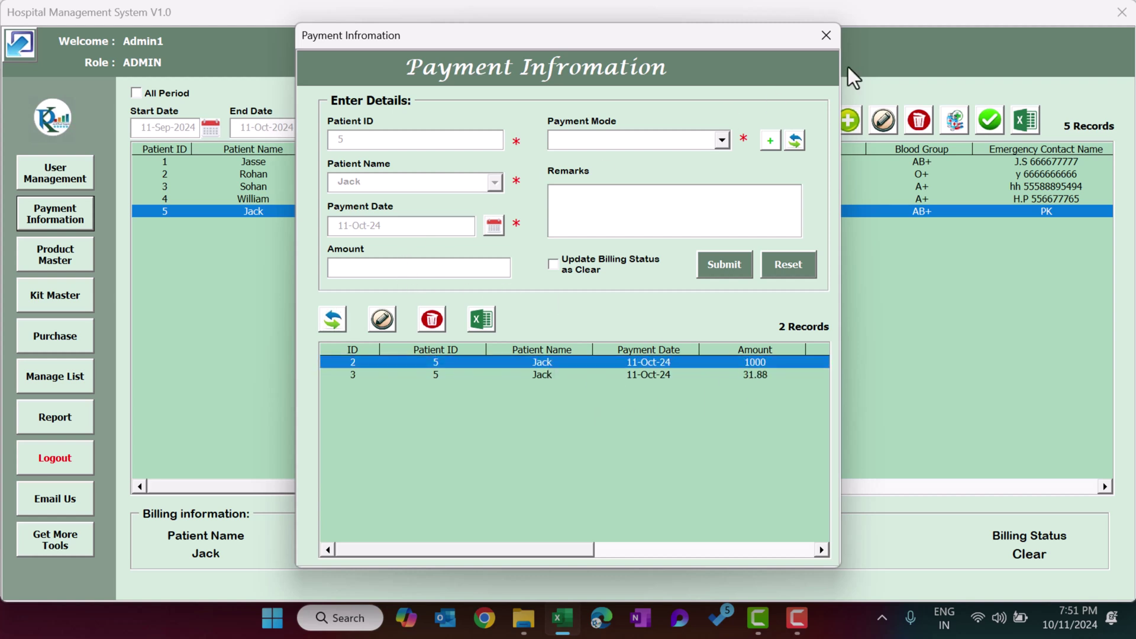
left_click(833, 34)
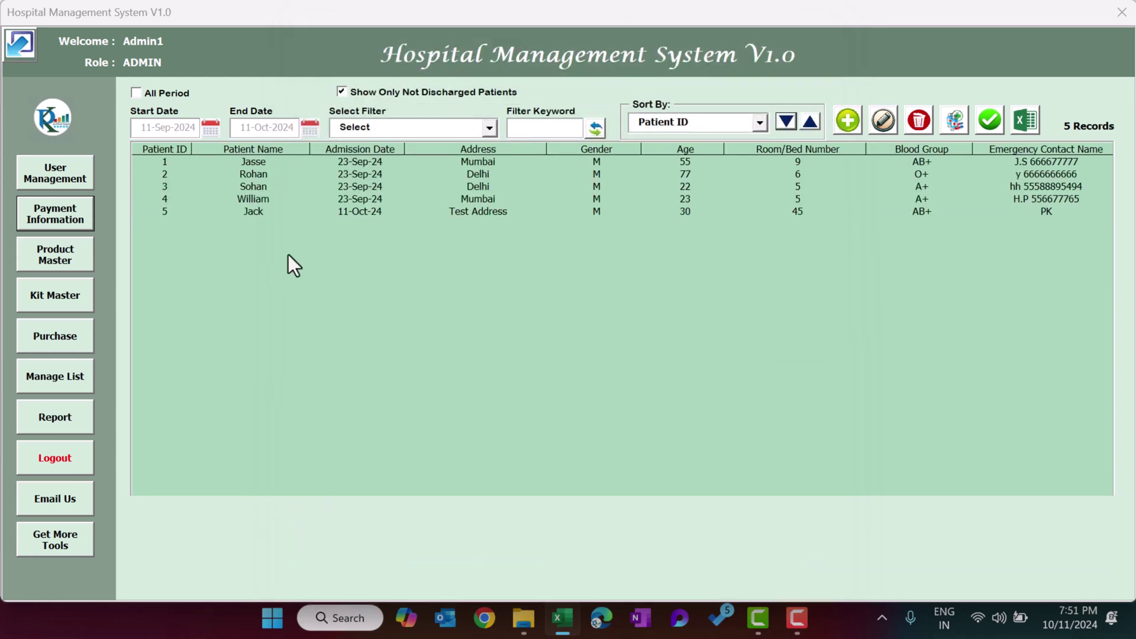
left_click(384, 189)
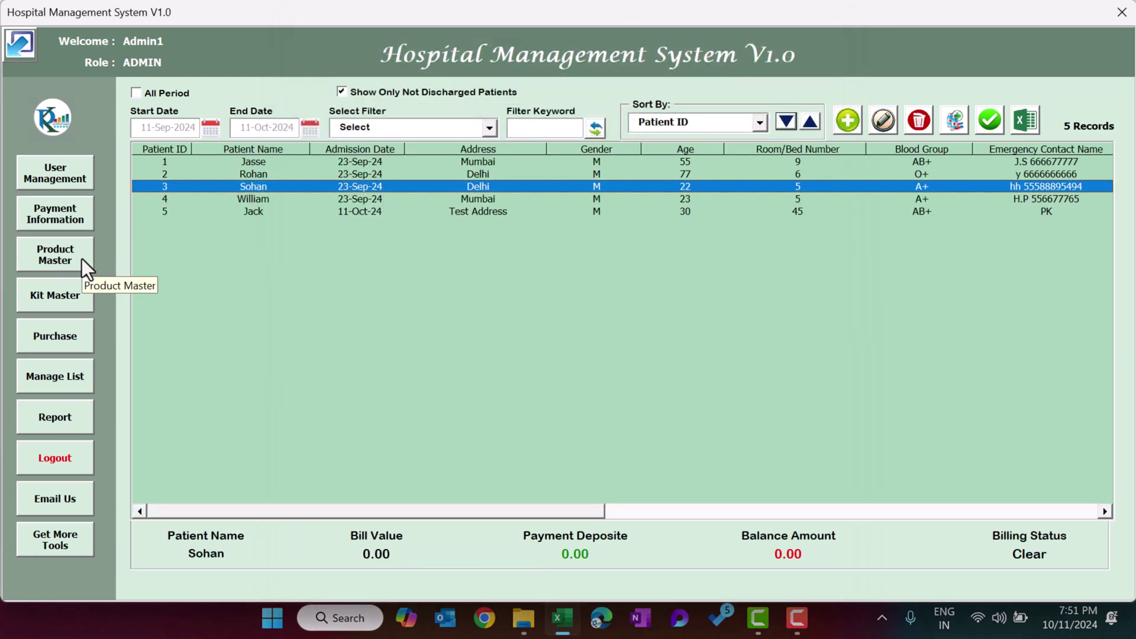
Review Product Master's purchase price, MRP and minimum stock fields, then bring up Kit Master.
left_click(82, 258)
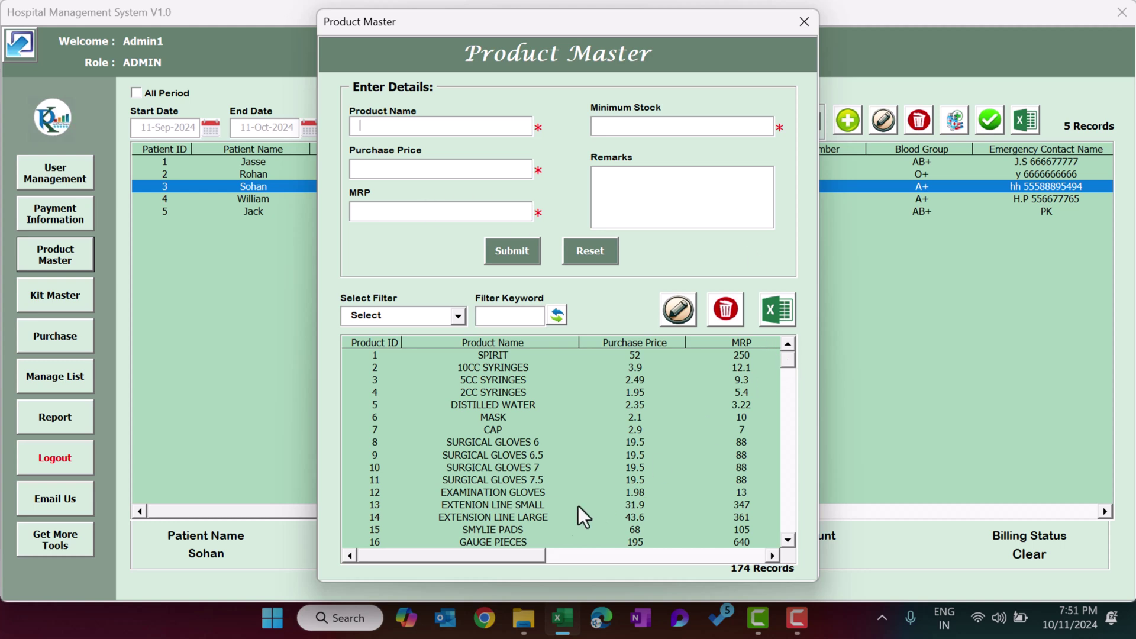
left_click(419, 160)
left_click(452, 210)
left_click(670, 129)
left_click(803, 23)
left_click(69, 300)
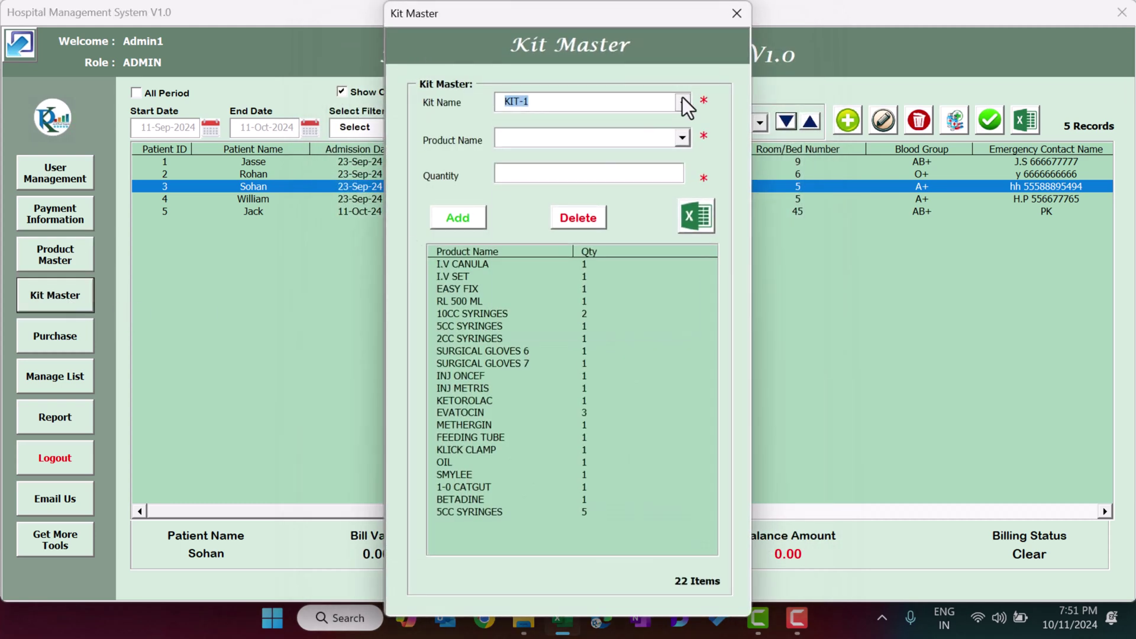
Browse the Kit Name list, keep KIT-1 selected, and close Kit Master.
left_click(682, 100)
scroll(687, 160, "down", 2)
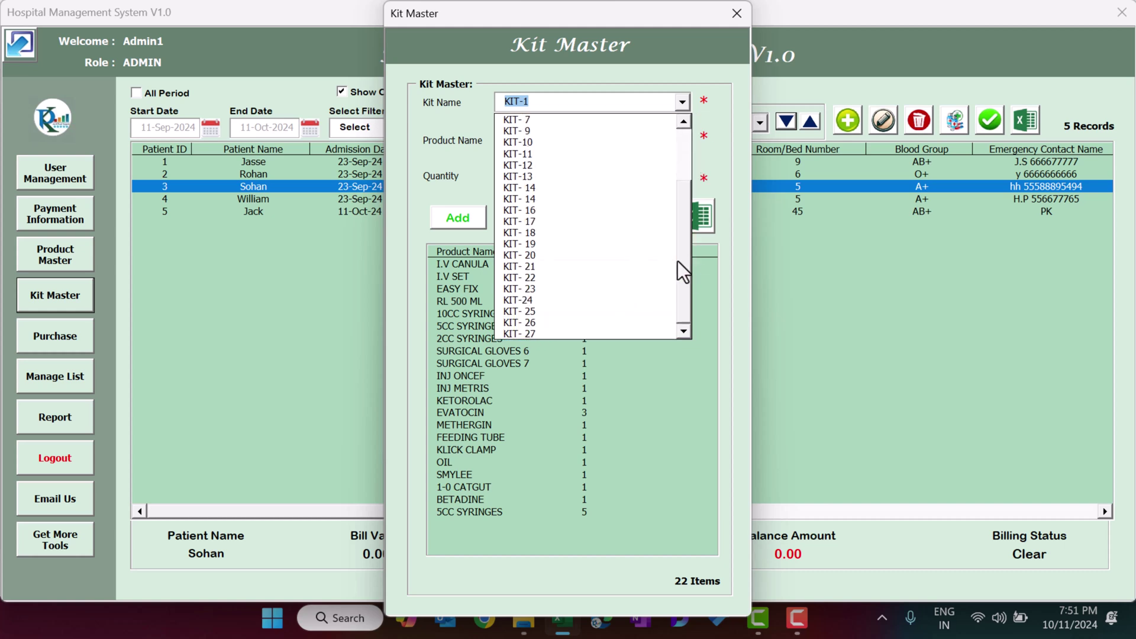
left_click_drag(684, 253, 685, 147)
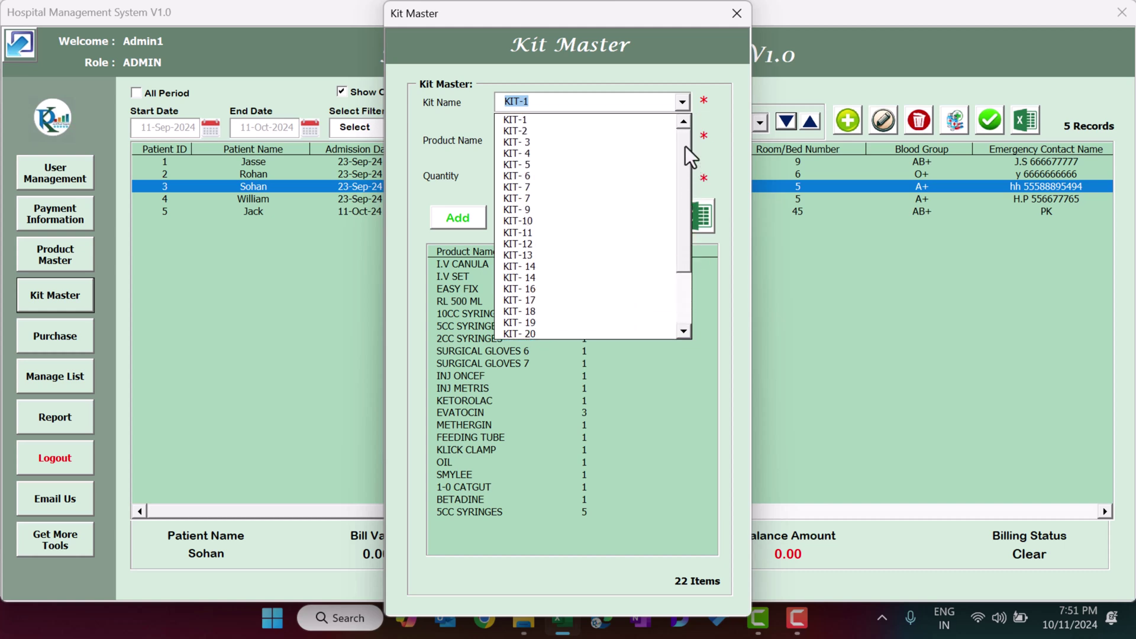
left_click(542, 117)
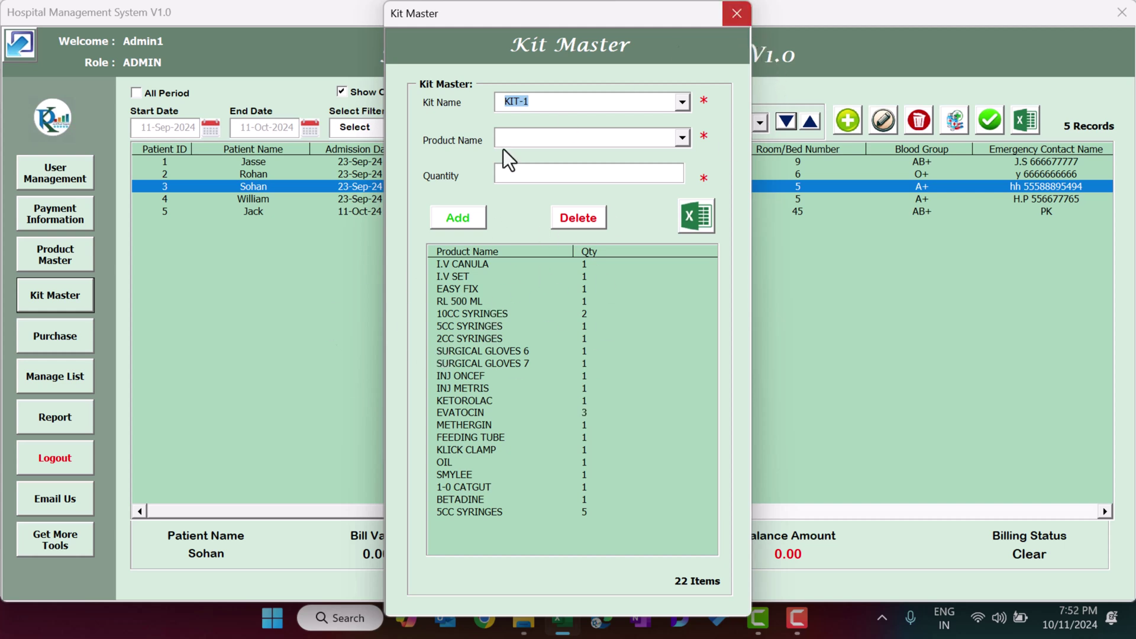
key("alt+F4")
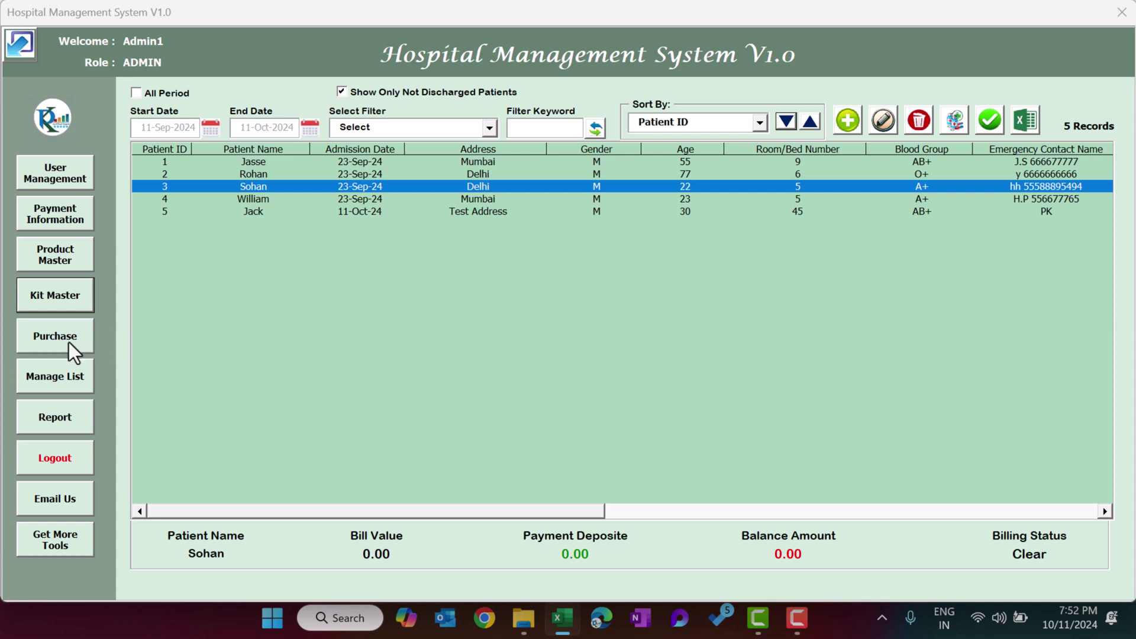
In Purchase Information, choose 5CC SYRINGES as the product and check the price and remarks fields.
left_click(72, 342)
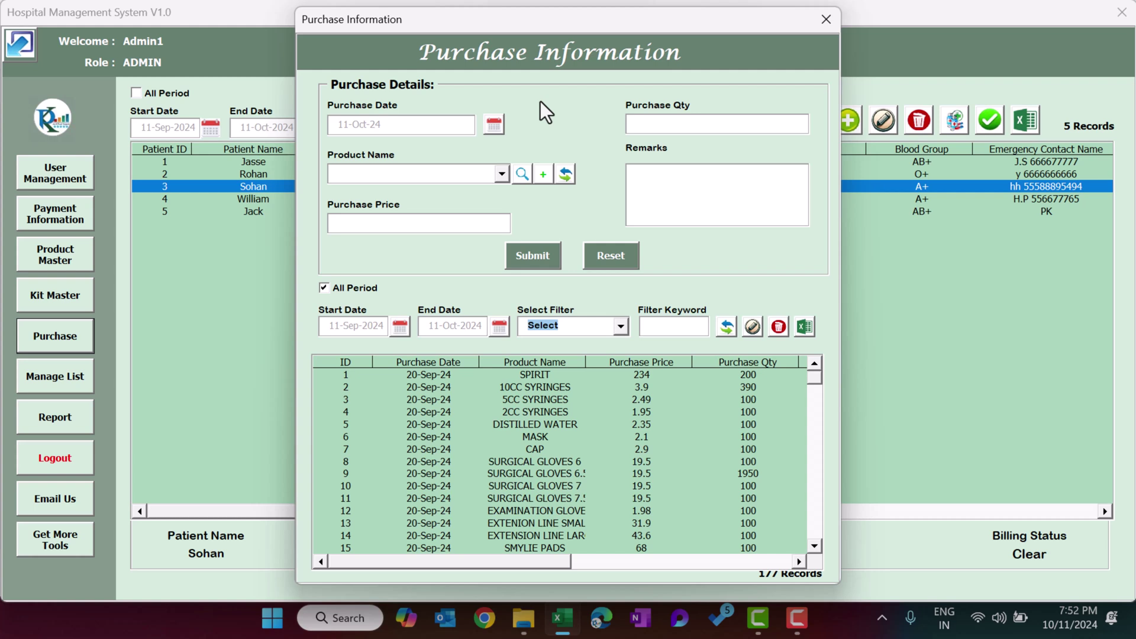
left_click(455, 172)
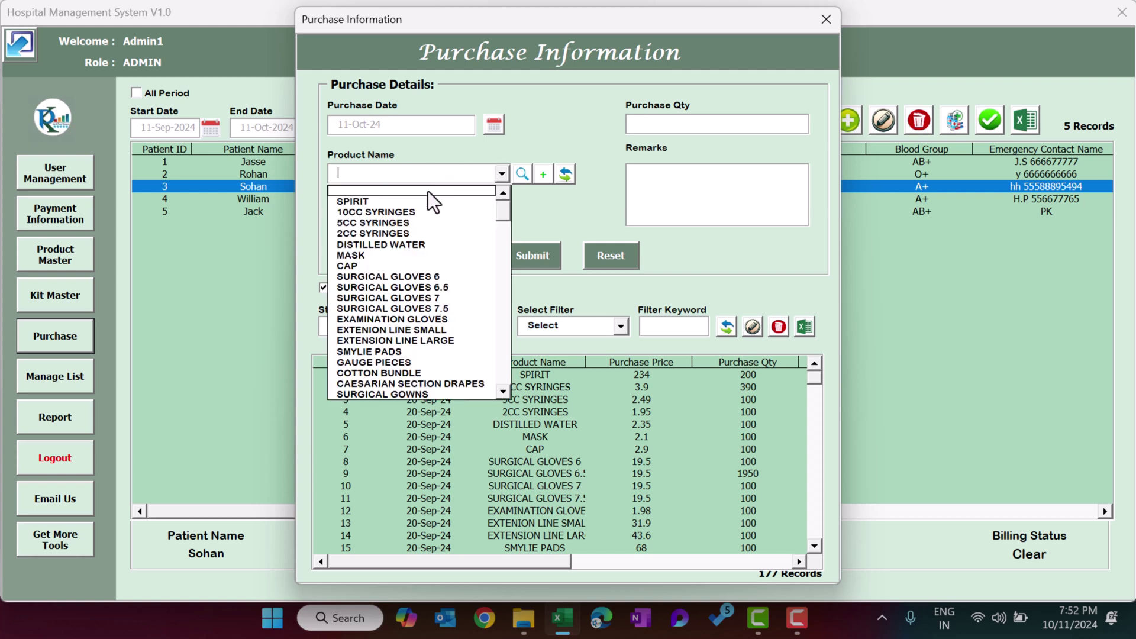
left_click(406, 223)
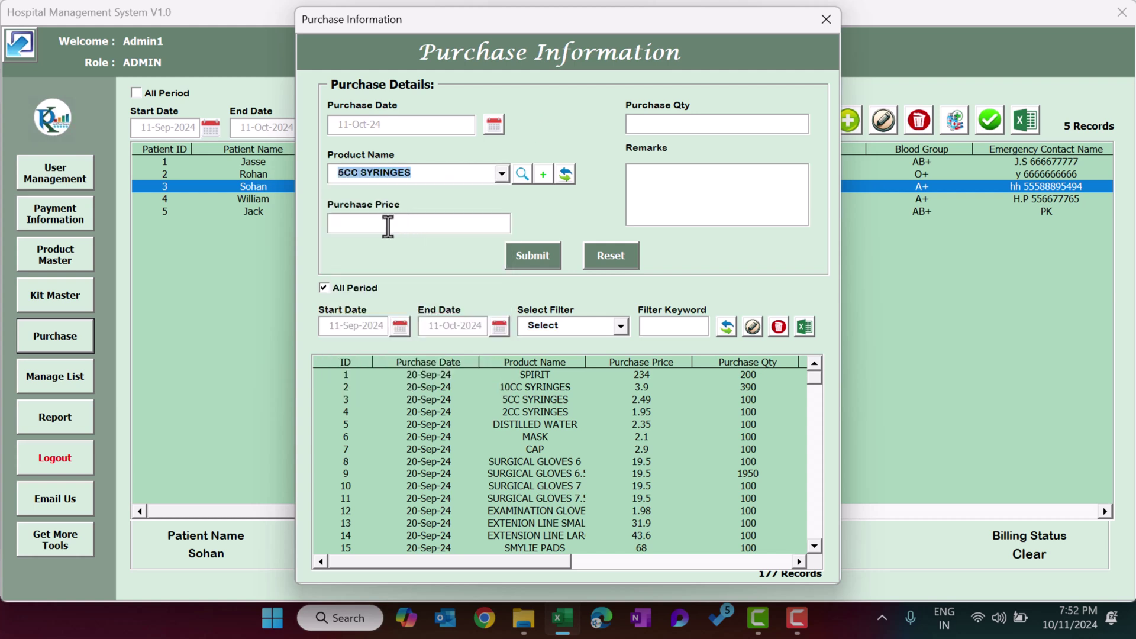
left_click(451, 223)
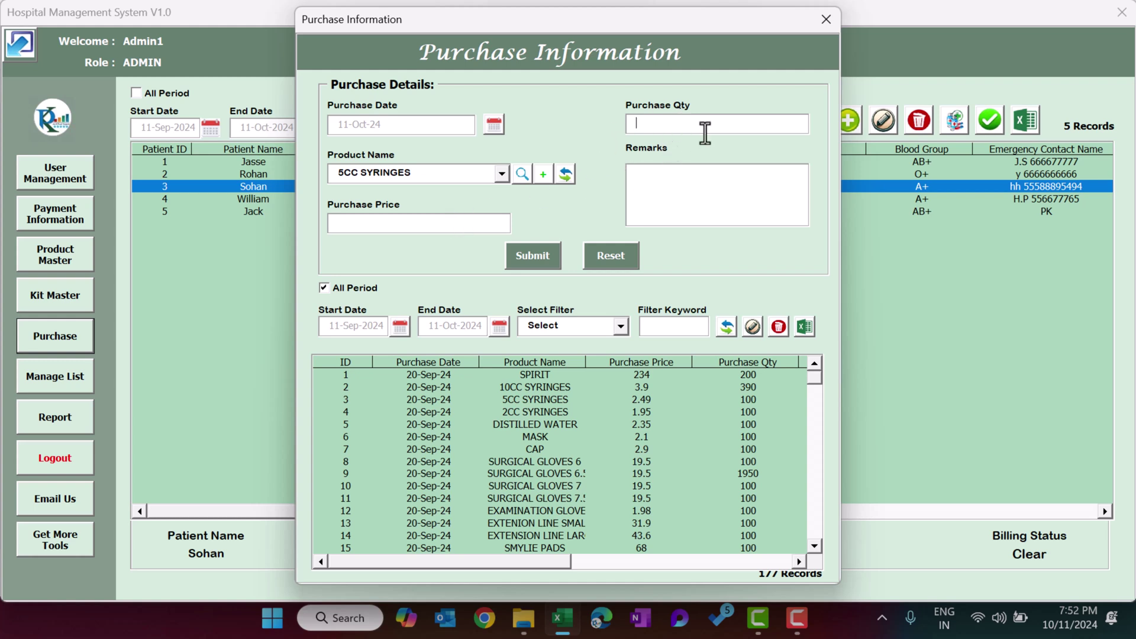
left_click(675, 188)
Load purchases 2, 5 (DISTILLED WATER) and 4 (2CC SYRINGES) from the grid.
left_click(626, 392)
left_click(568, 425)
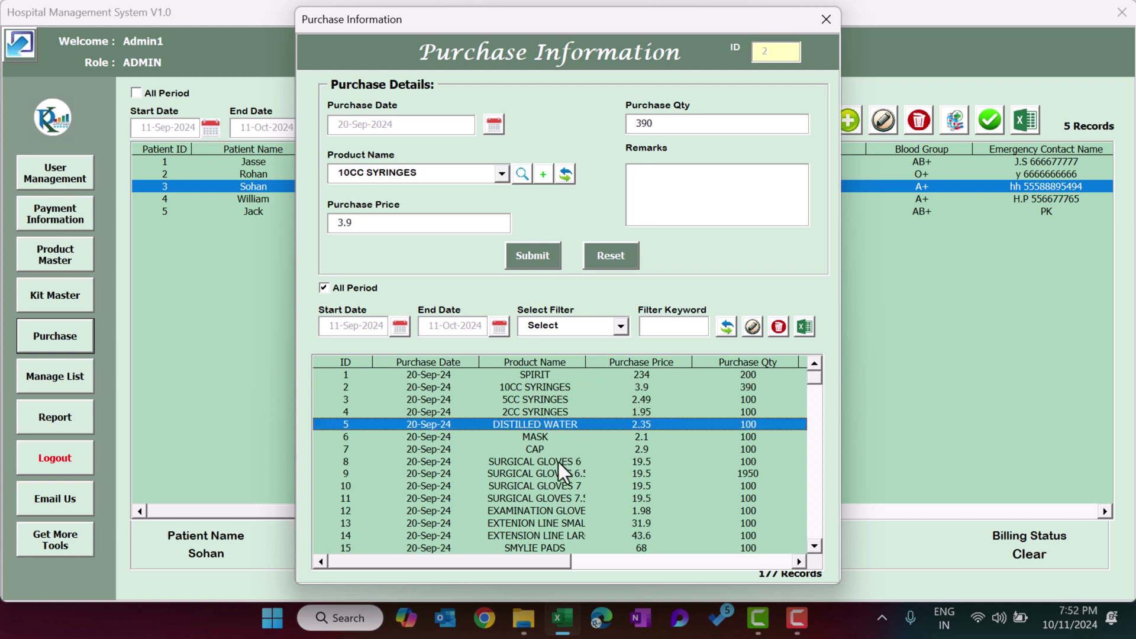
left_click(576, 409)
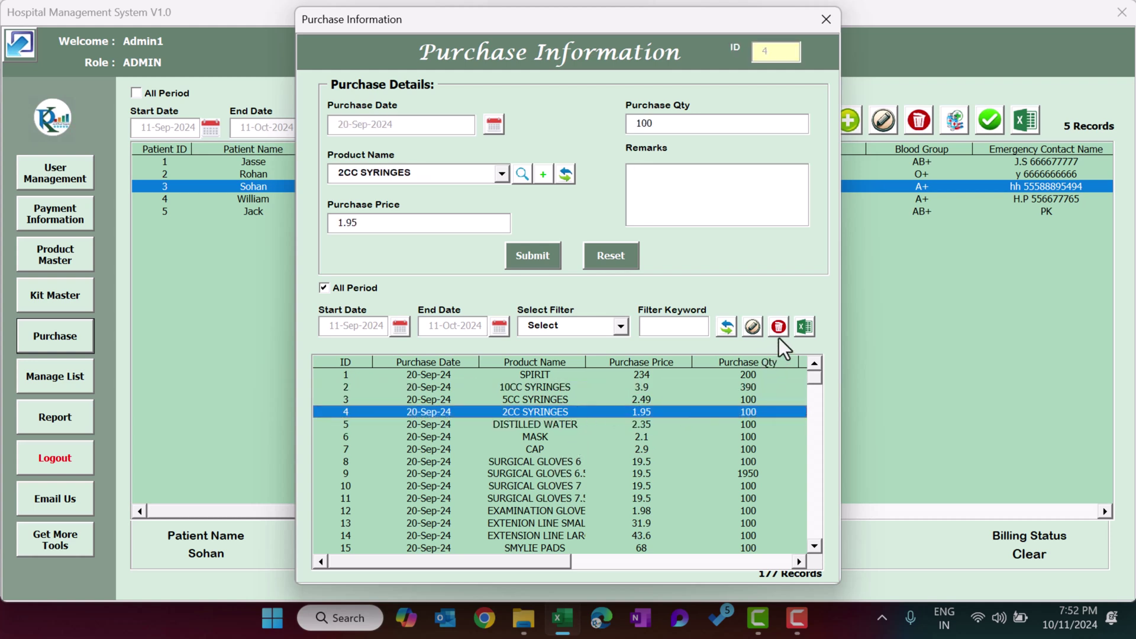